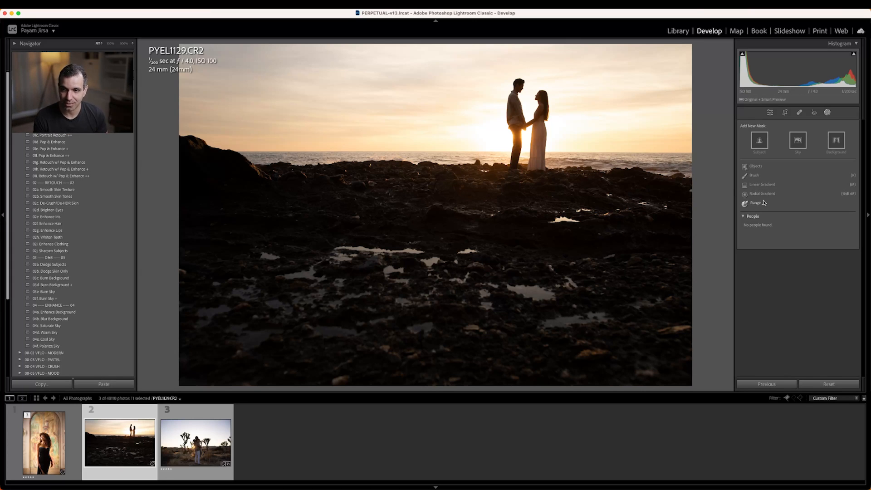
# - Create a brush mask and paint it over the shoreline and low sky beside the couple
pyautogui.moveTo(761, 205)
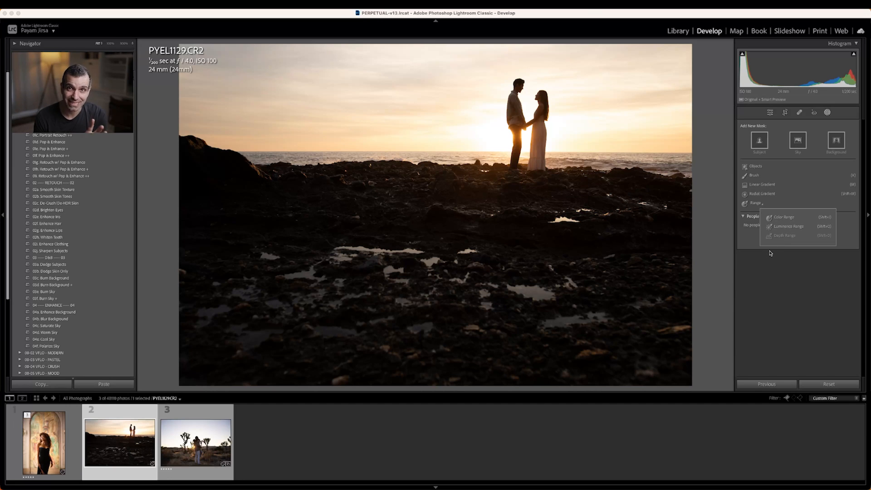
pyautogui.click(765, 267)
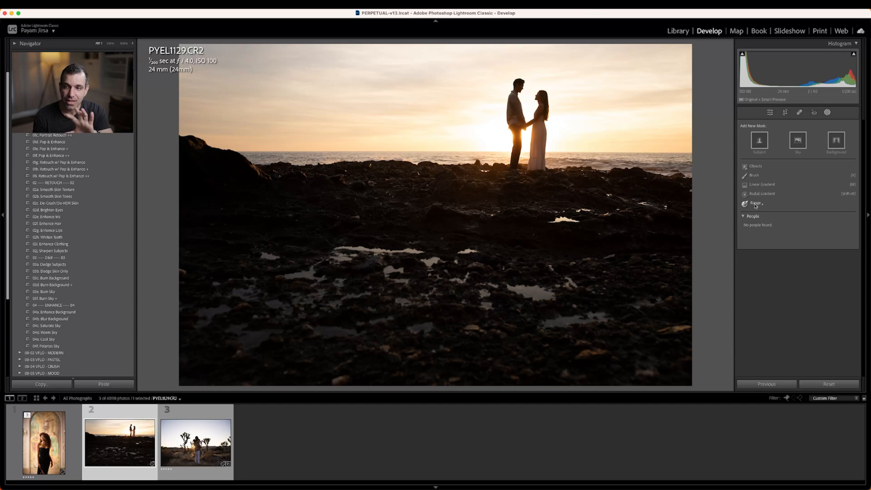
pyautogui.click(757, 176)
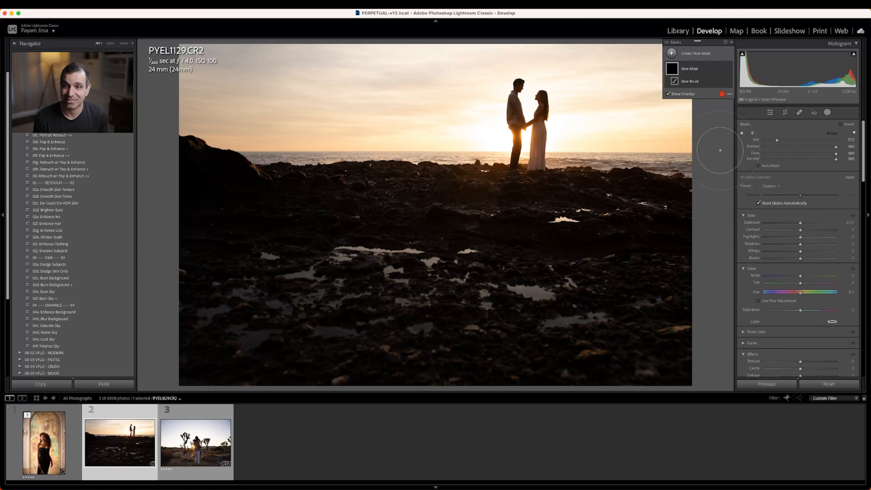
pyautogui.moveTo(335, 179)
pyautogui.mouseDown()
pyautogui.moveTo(272, 170)
pyautogui.moveTo(292, 186)
pyautogui.moveTo(431, 177)
pyautogui.mouseUp()
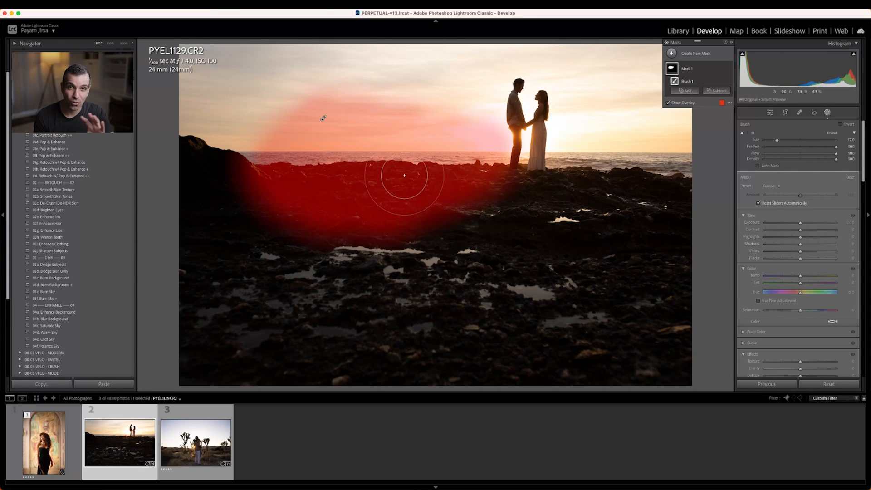
# - Set the brush mask's exposure to about 0.72 and raise its contrast and shadows
pyautogui.scroll(-4, 799, 216)
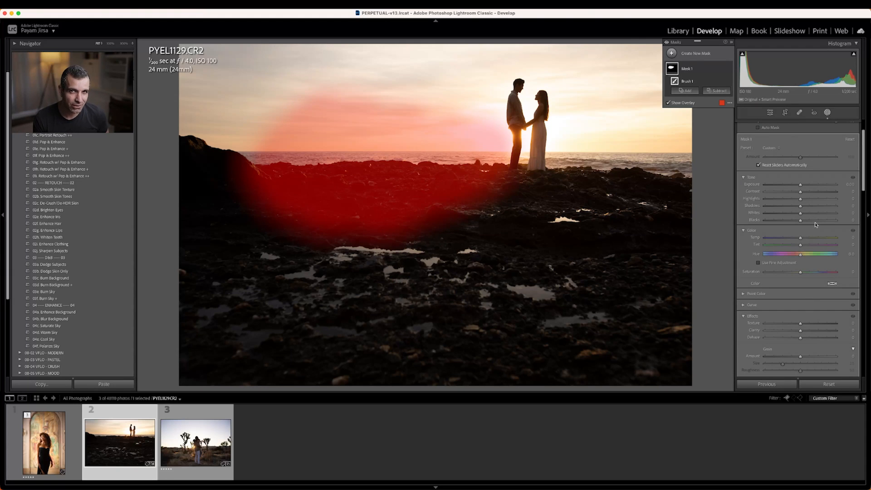
pyautogui.scroll(-2, 815, 224)
pyautogui.scroll(2, 801, 179)
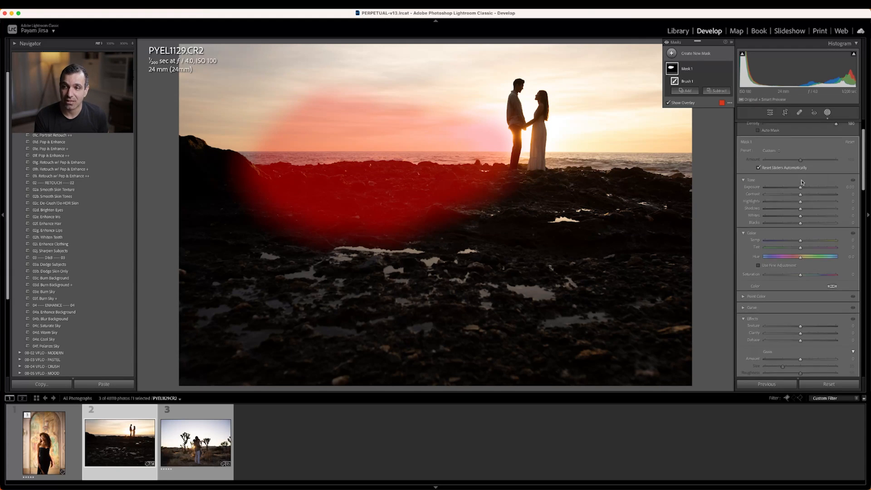
pyautogui.scroll(3, 801, 182)
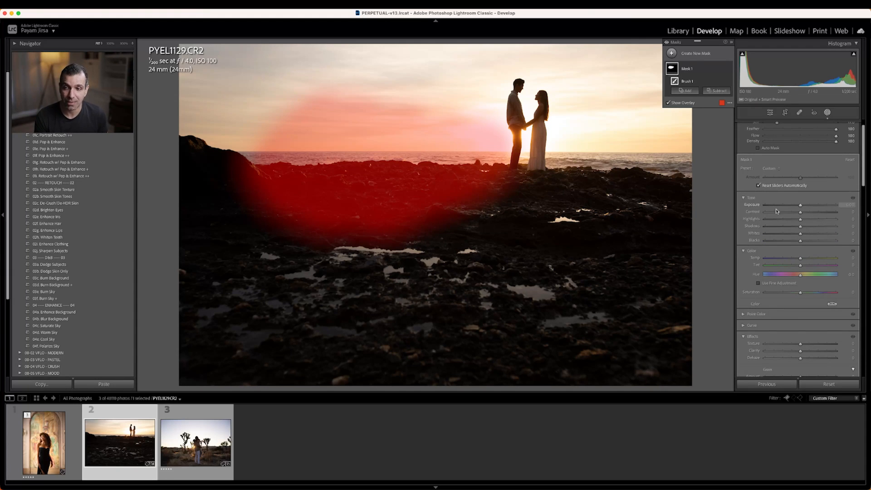
pyautogui.scroll(-5, 794, 206)
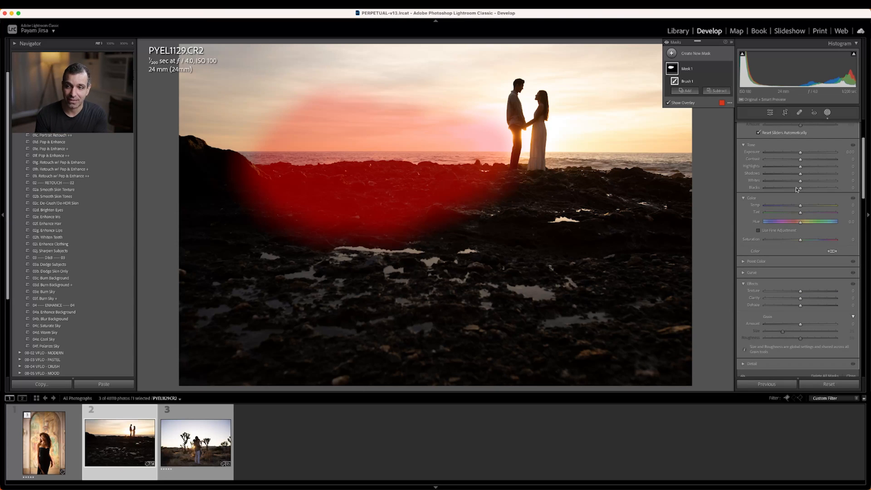
pyautogui.moveTo(800, 156)
pyautogui.mouseDown()
pyautogui.moveTo(814, 156)
pyautogui.moveTo(787, 156)
pyautogui.moveTo(806, 155)
pyautogui.mouseUp()
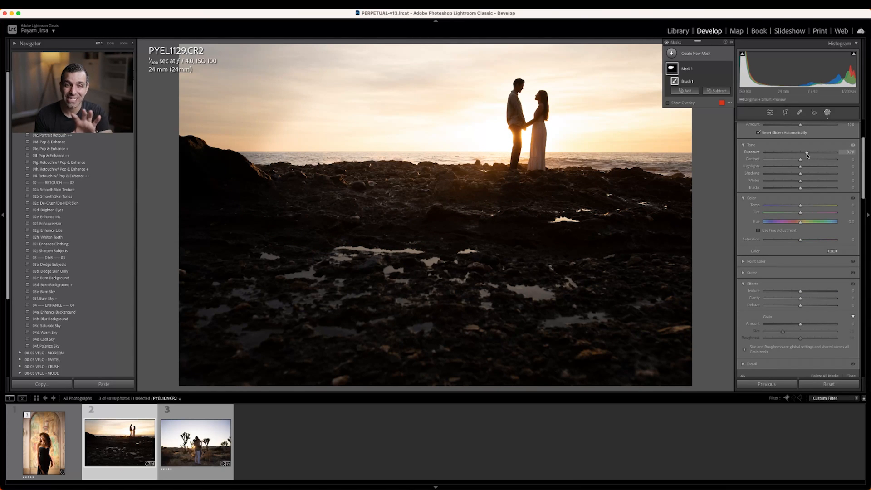
pyautogui.moveTo(801, 160); pyautogui.dragTo(815, 173)
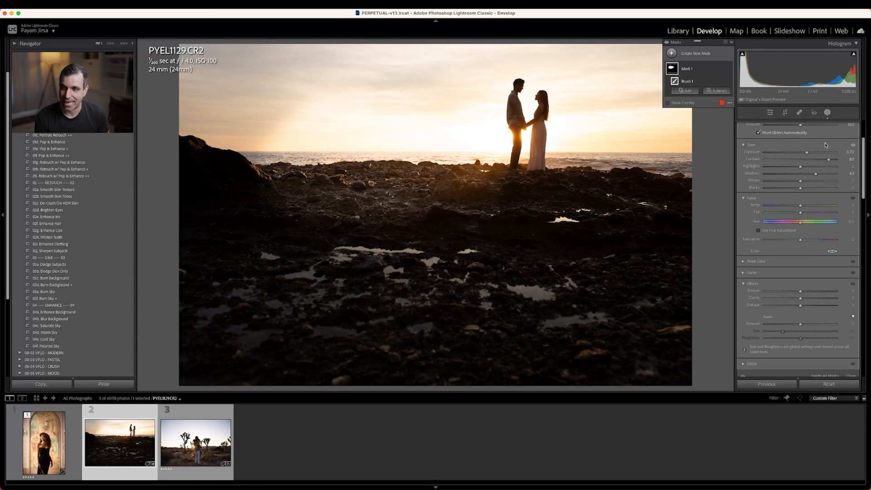
# - Reset the photo and mask the sky with exposure −0.71, reduced highlights, and raised whites, temperature and saturation
pyautogui.click(831, 384)
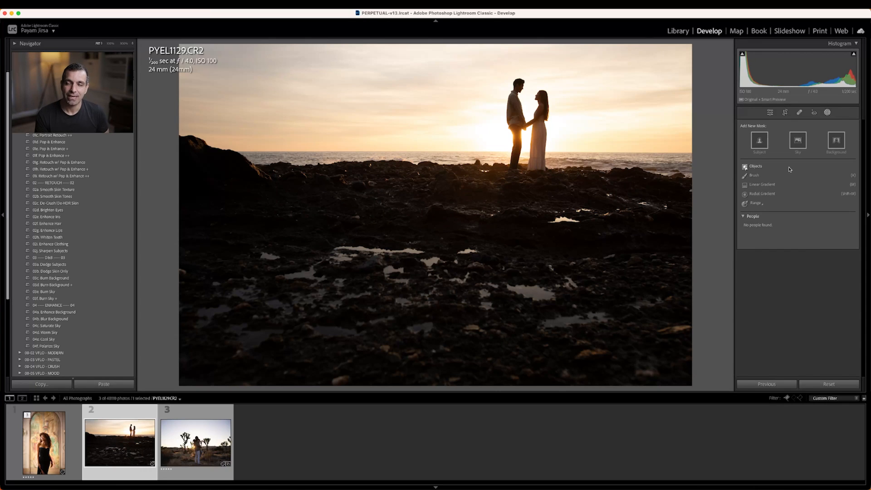
pyautogui.click(798, 142)
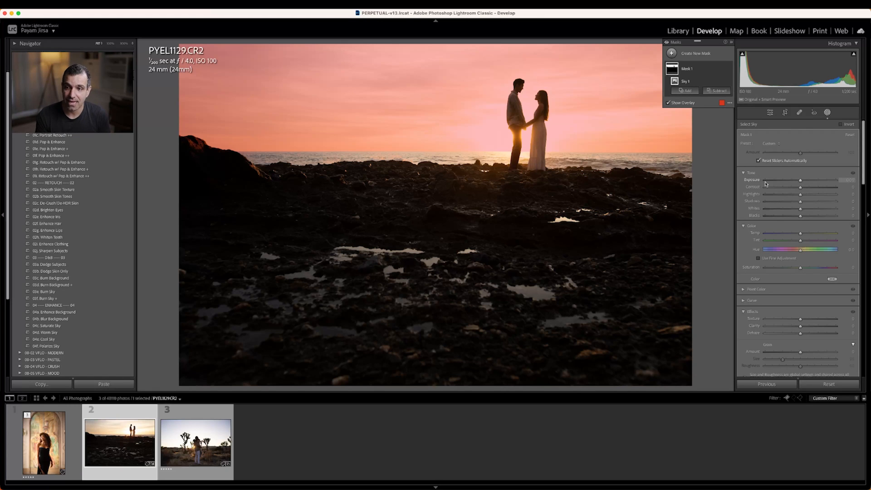
pyautogui.moveTo(799, 180); pyautogui.dragTo(803, 266)
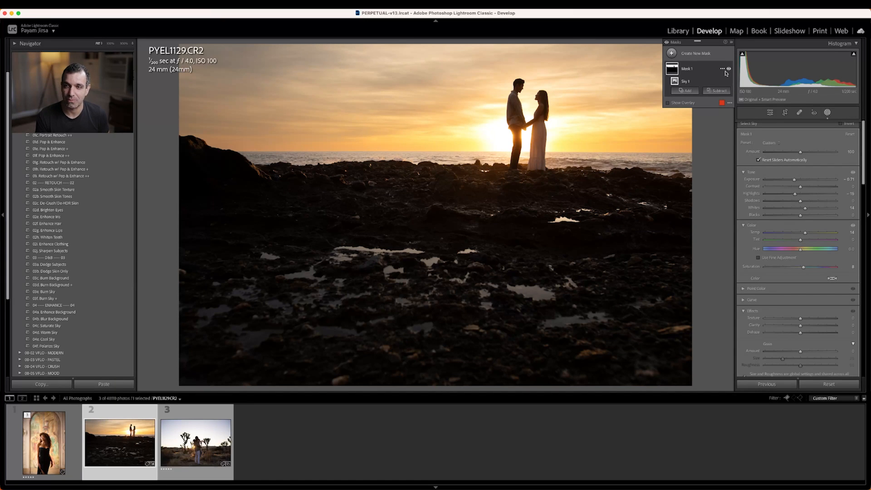
# - Compare the photo with and without the sky mask by repeatedly toggling the mask's visibility
pyautogui.click(729, 69)
pyautogui.click(728, 69)
pyautogui.click(729, 69)
pyautogui.click(729, 69)
pyautogui.click(728, 69)
pyautogui.click(729, 69)
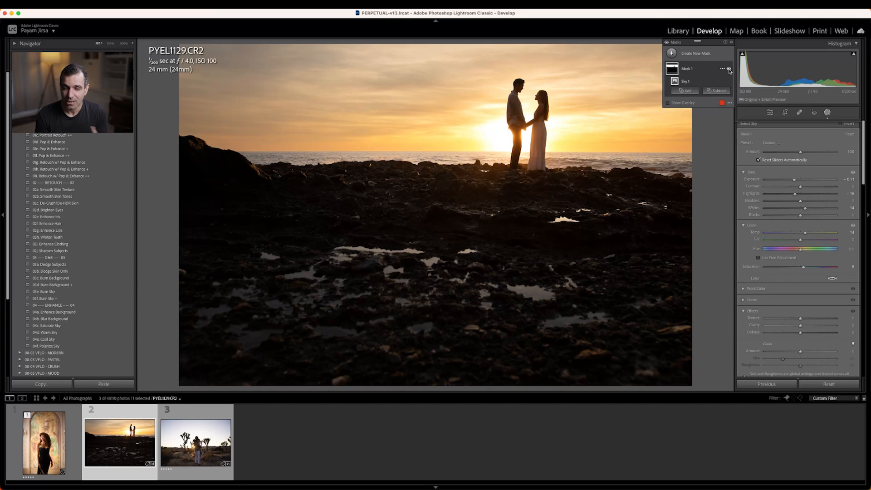
pyautogui.click(729, 69)
pyautogui.click(728, 69)
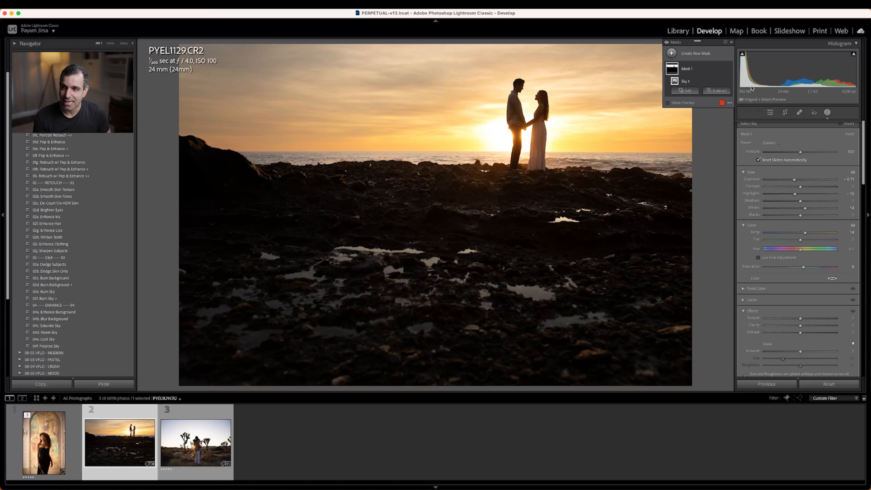
# - Reset the photo and adjust it globally with slightly raised exposure, highlights at −60 and whites at −30
pyautogui.click(828, 383)
pyautogui.click(827, 112)
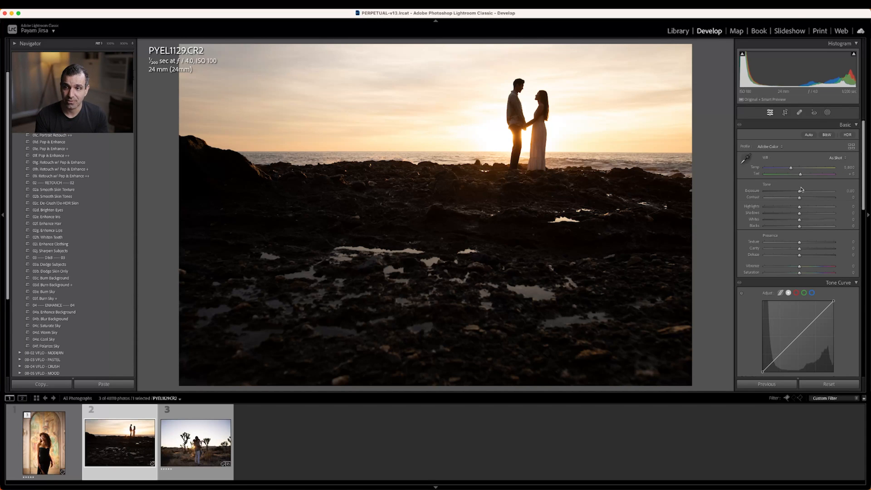
pyautogui.moveTo(800, 191); pyautogui.dragTo(789, 220)
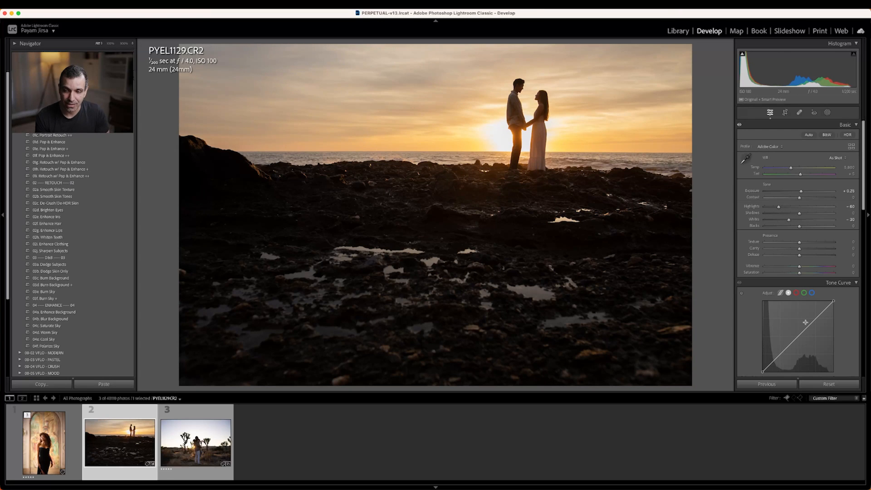
# - Reset all edits on the photo and create a new automatically selected sky mask
pyautogui.click(827, 385)
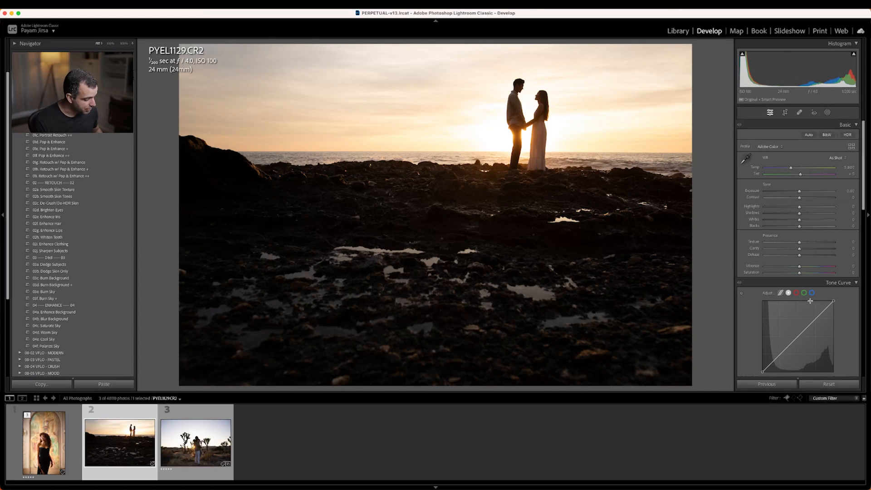
pyautogui.hotkey('shift', 'w')
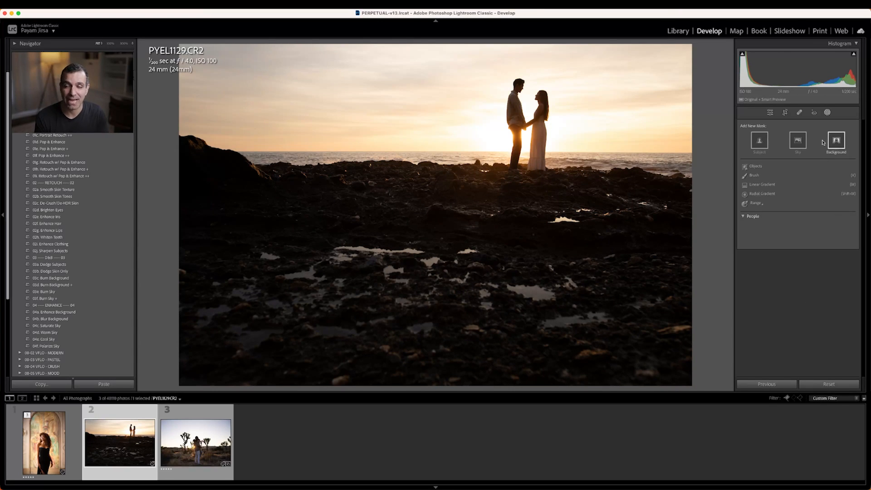
pyautogui.click(796, 142)
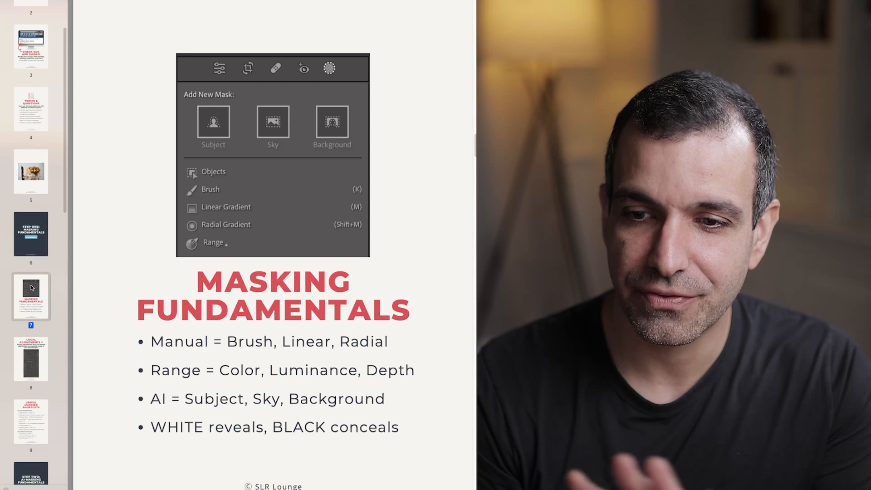
pyautogui.scroll(-2, 31, 288)
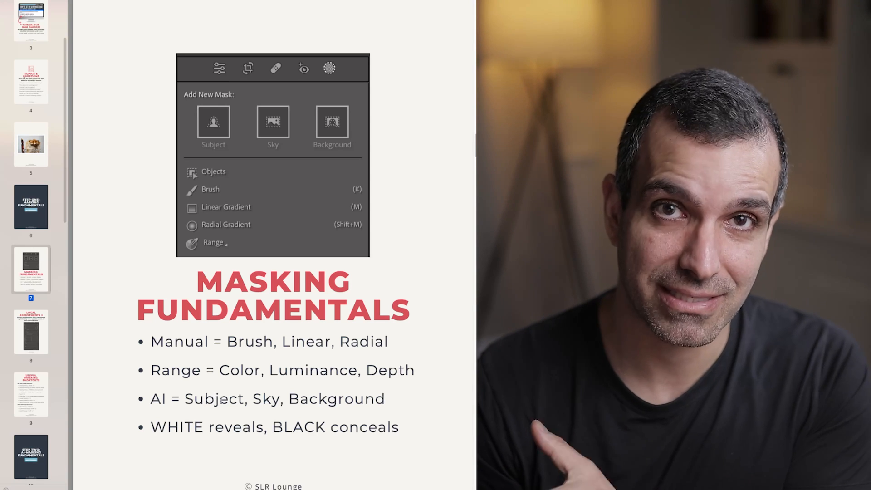
pyautogui.click(45, 335)
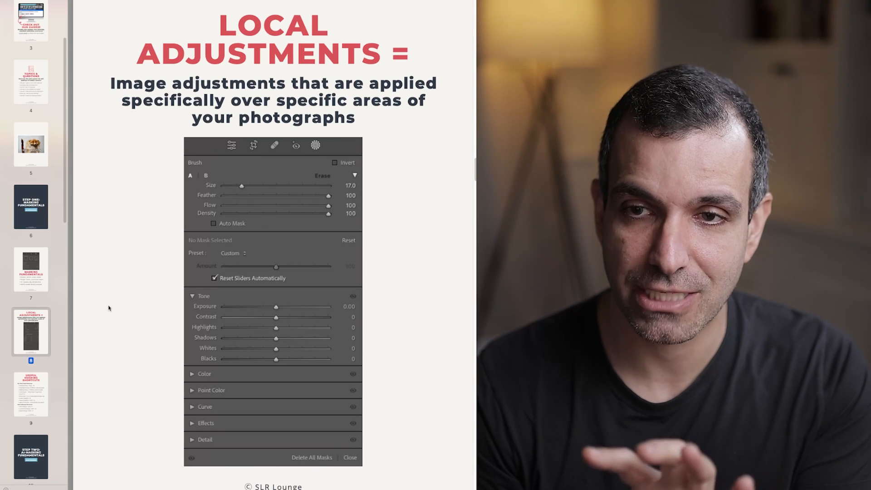
pyautogui.click(45, 385)
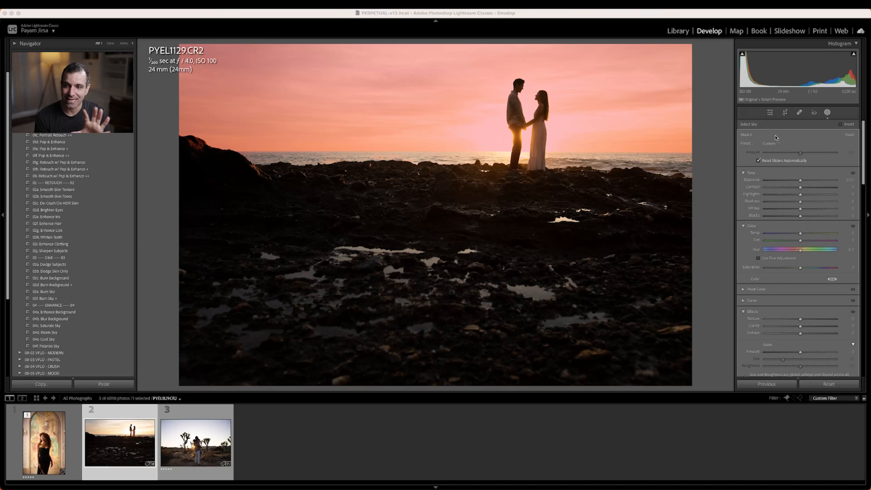
# - Reselect the existing sky mask and show the toolbar with the edit pin and overlay mode options
pyautogui.click(828, 113)
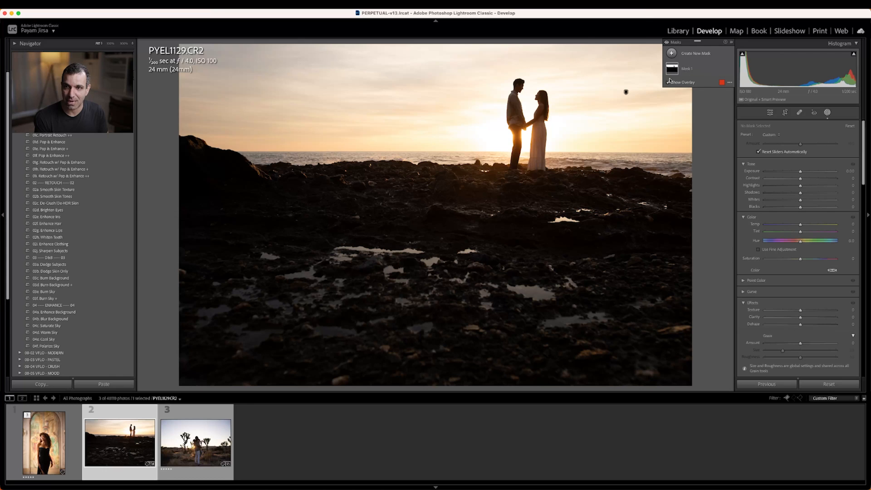
pyautogui.click(682, 70)
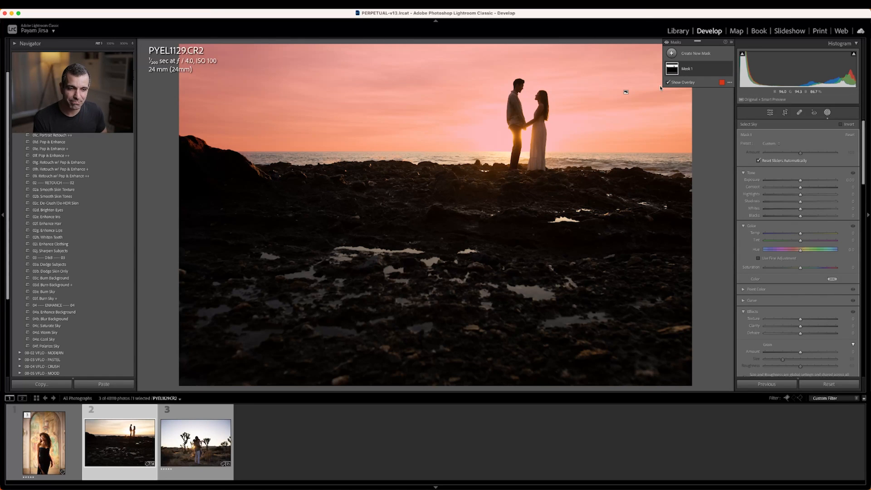
pyautogui.press('t')
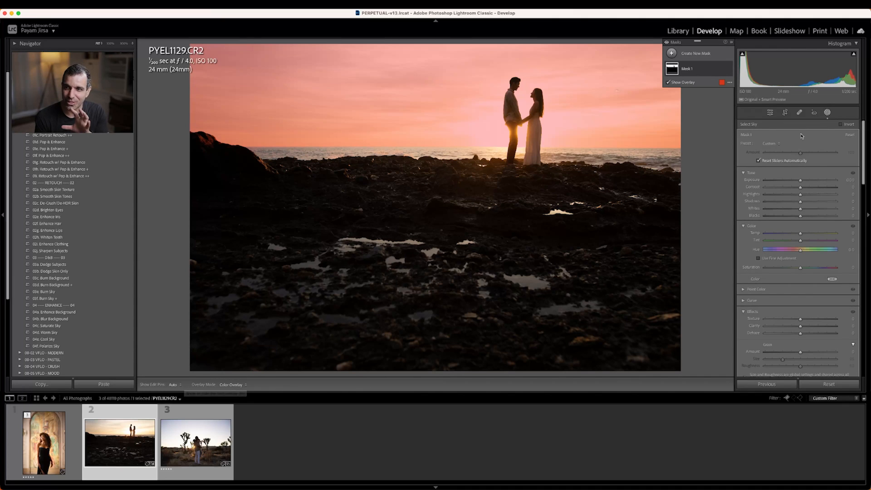
# - Add a second mask with the brush and paint three separate patches over the dark rocks and tide pools
pyautogui.click(827, 112)
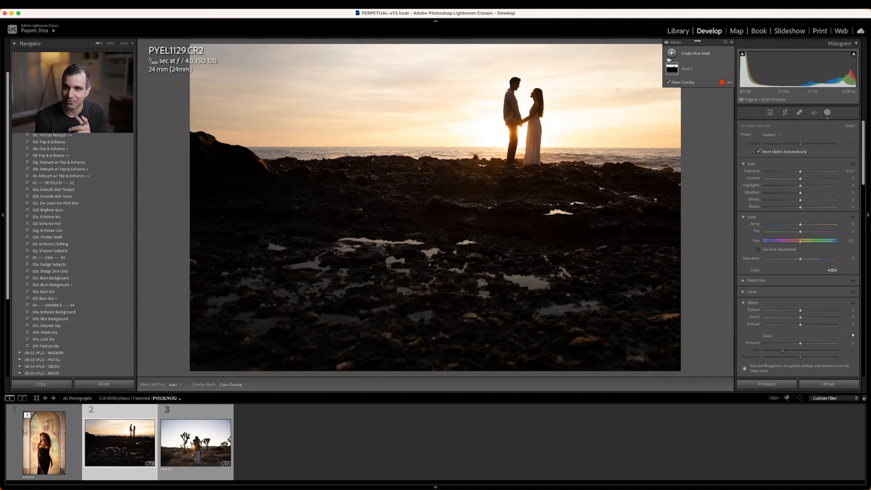
pyautogui.click(671, 53)
pyautogui.click(698, 116)
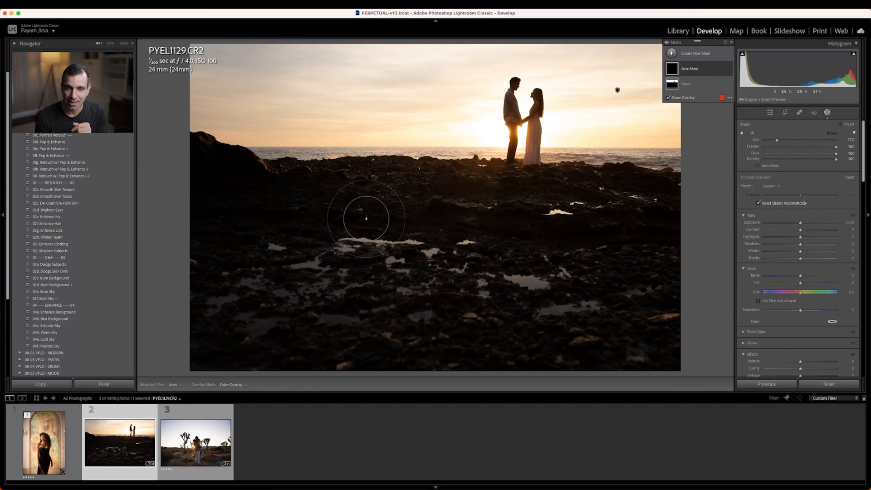
pyautogui.moveTo(381, 208); pyautogui.dragTo(334, 227)
pyautogui.click(544, 227)
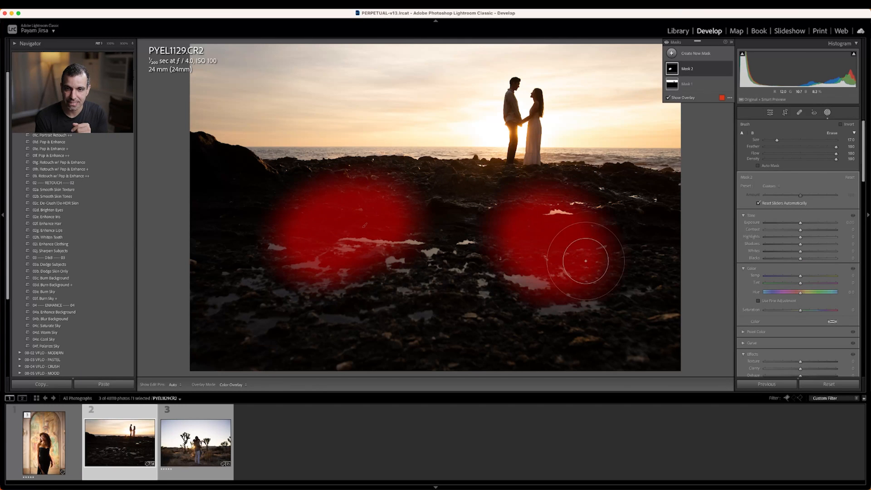
pyautogui.click(453, 296)
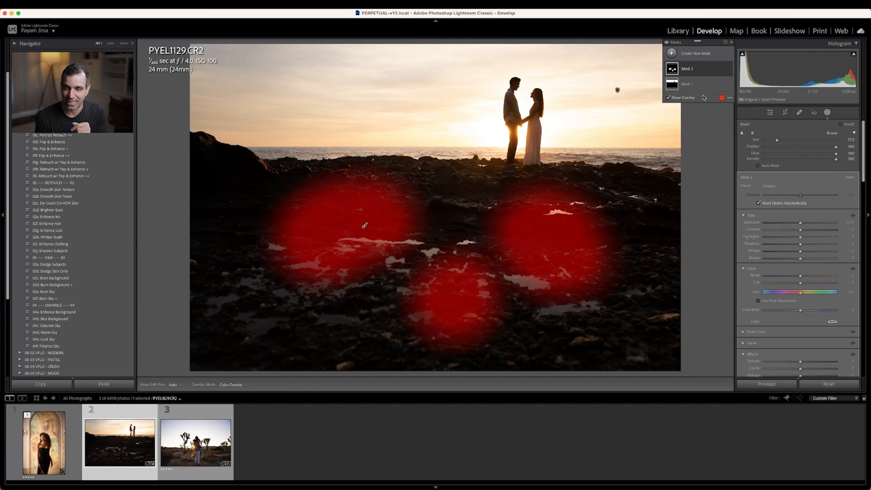
# - Add a third mask with the brush and paint one patch at each end of the rocky shoreline
pyautogui.click(672, 54)
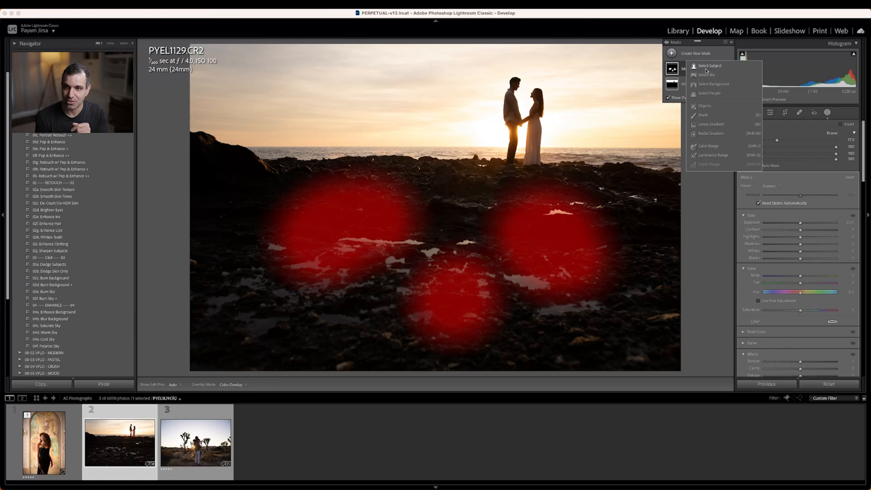
pyautogui.click(703, 114)
pyautogui.click(637, 193)
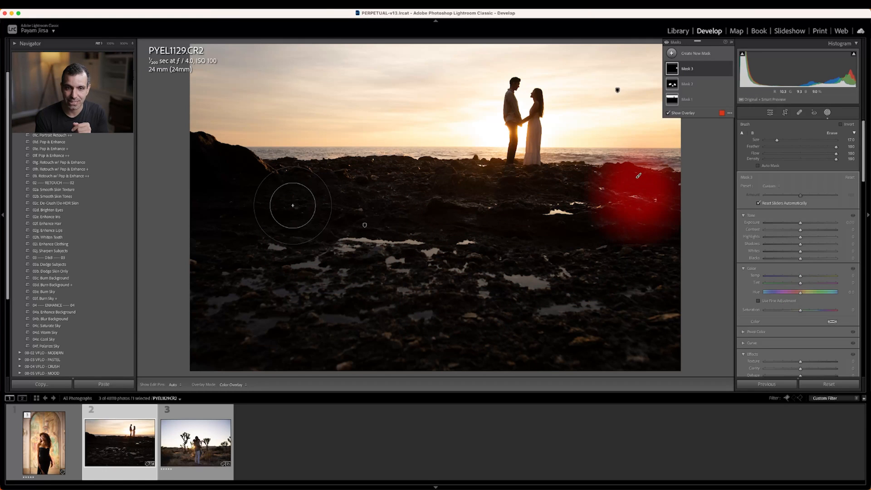
pyautogui.click(265, 190)
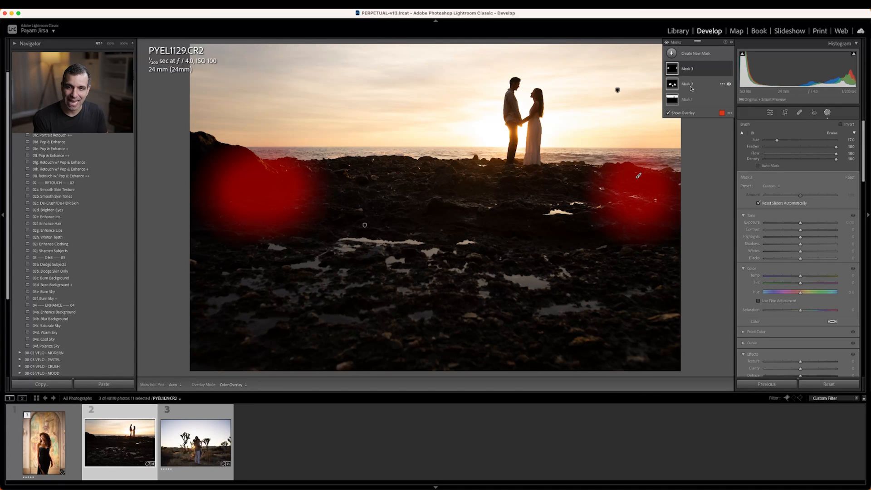
# - Make Mask 2 the active mask using its pin on the photo
pyautogui.moveTo(363, 227)
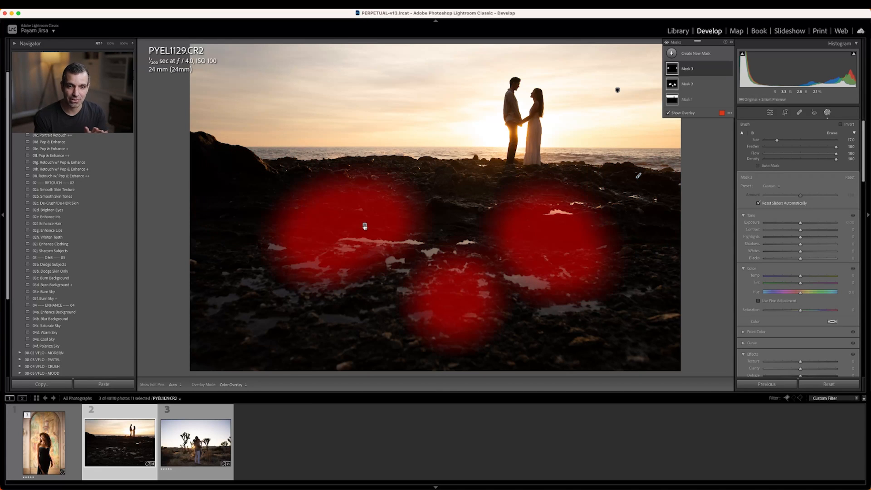
pyautogui.click(364, 227)
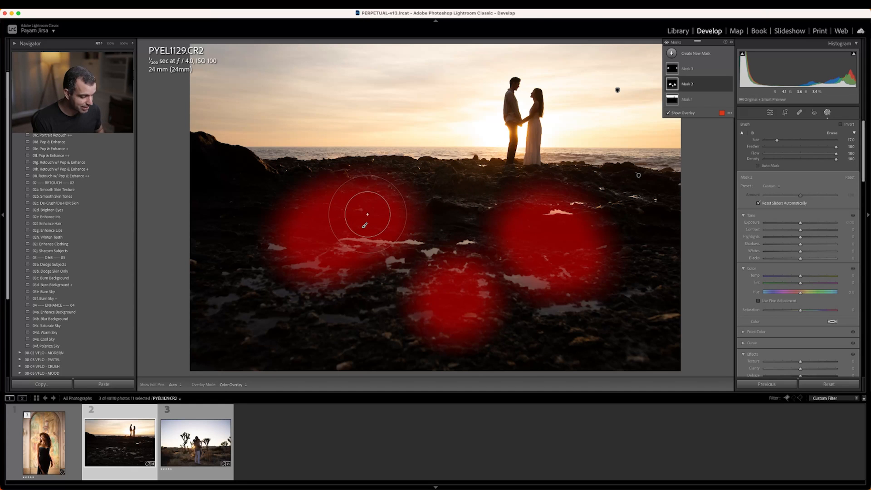
# - Cycle the edit pin visibility, make Mask 3 active, and set Show Edit Pins to Auto
pyautogui.press('h')
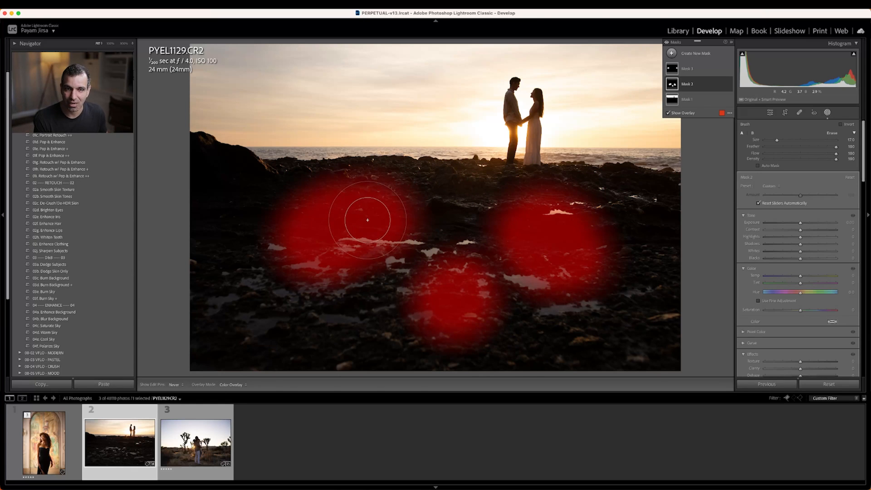
pyautogui.click(681, 69)
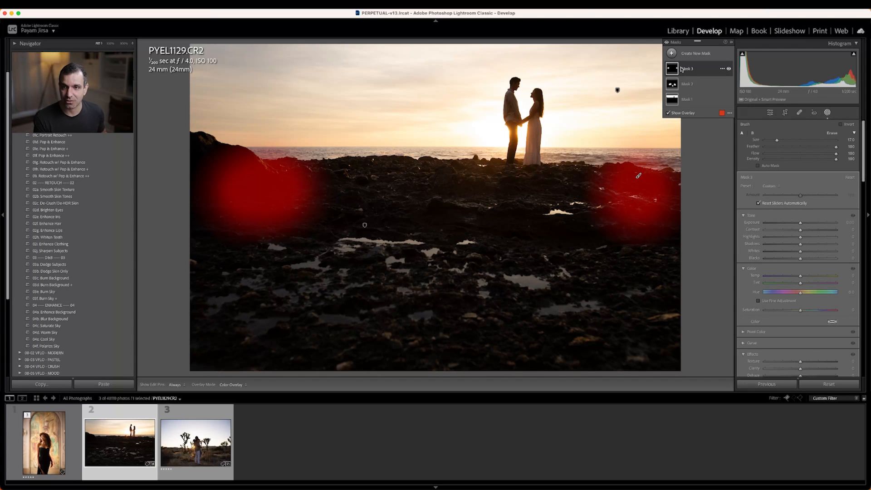
pyautogui.click(181, 384)
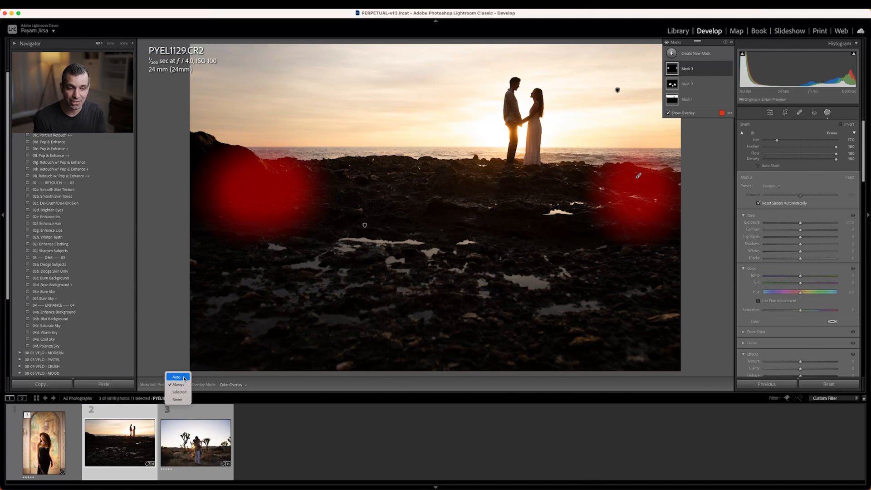
pyautogui.click(183, 378)
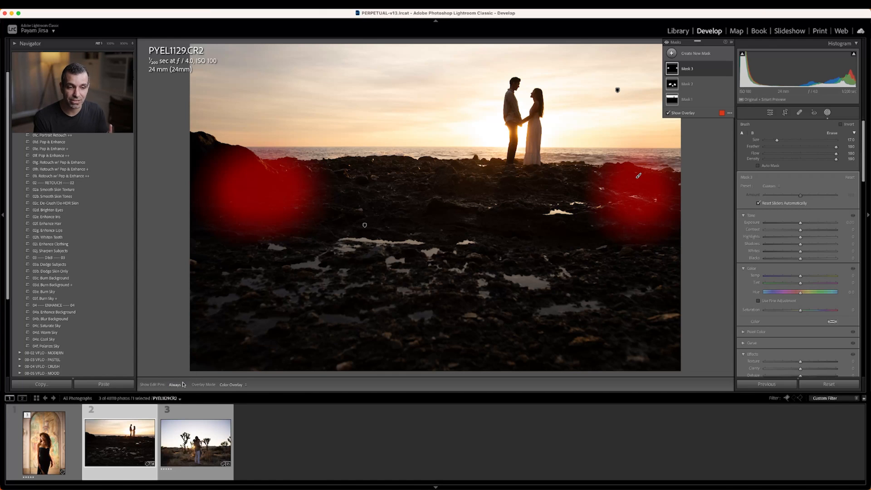
# - Preview Mask 3 with the Color Overlay on B&W mode and compare the photo with the overlay on and off
pyautogui.click(232, 385)
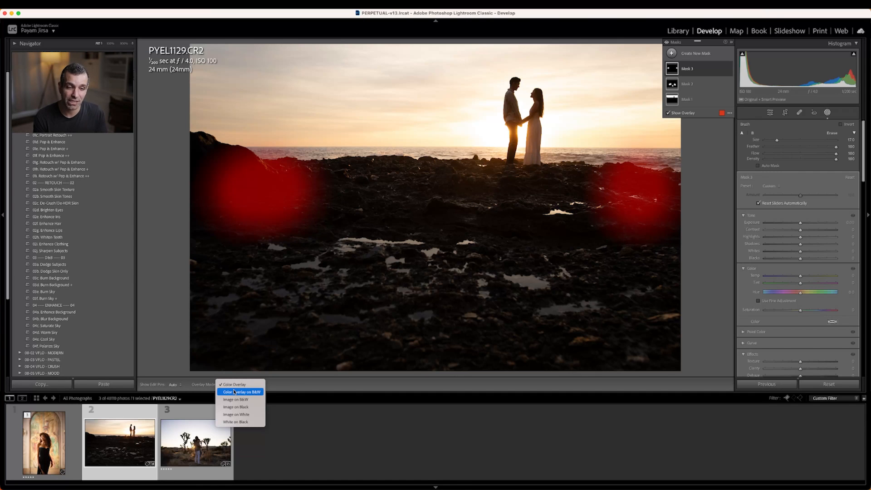
pyautogui.click(235, 391)
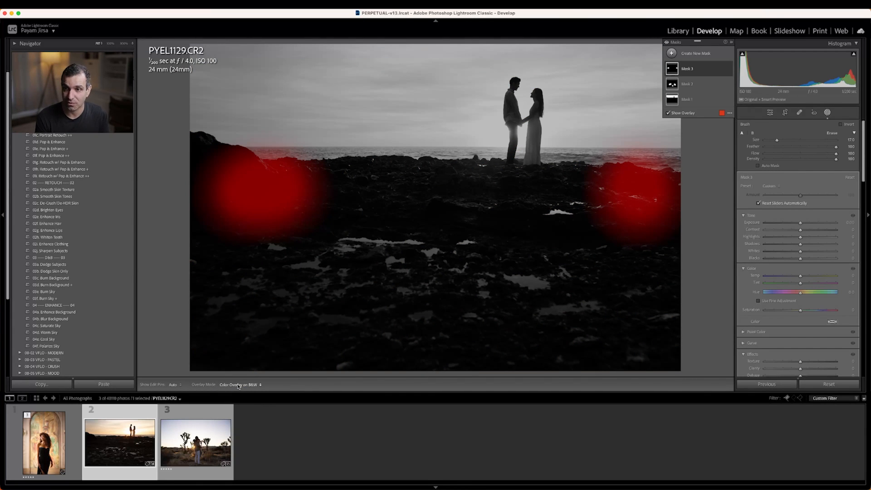
pyautogui.click(668, 113)
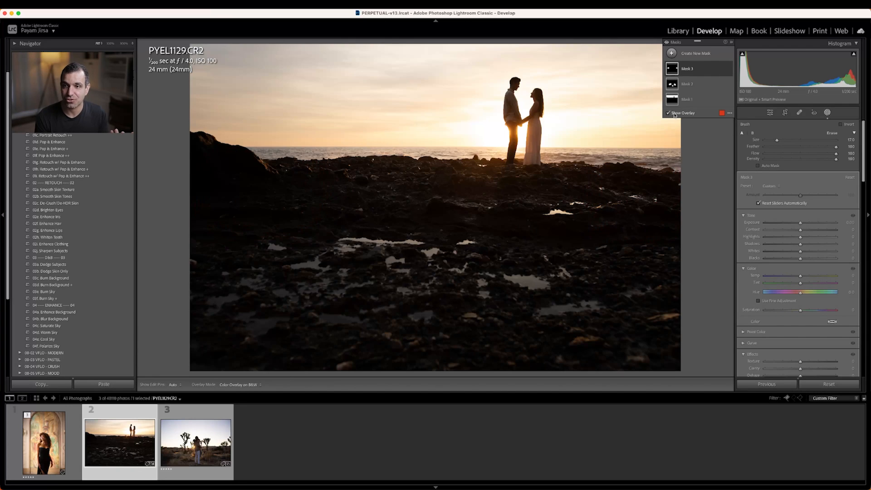
pyautogui.click(673, 113)
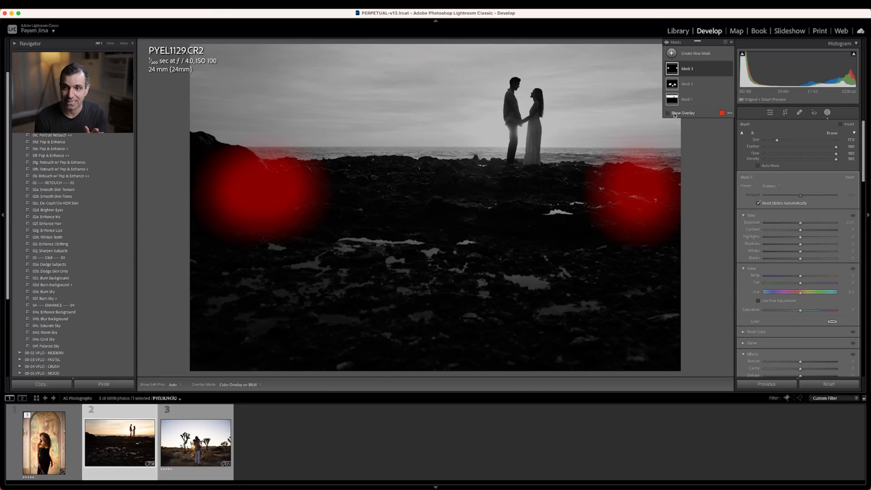
pyautogui.click(675, 116)
# - Compare further overlay modes for Mask 3, including Image on White and White on Black, with the overlay turned back on
pyautogui.click(225, 385)
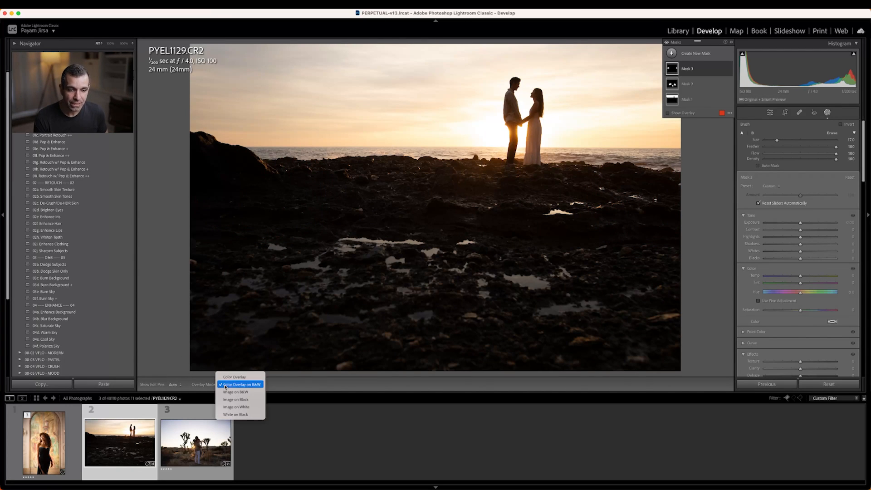
pyautogui.click(235, 376)
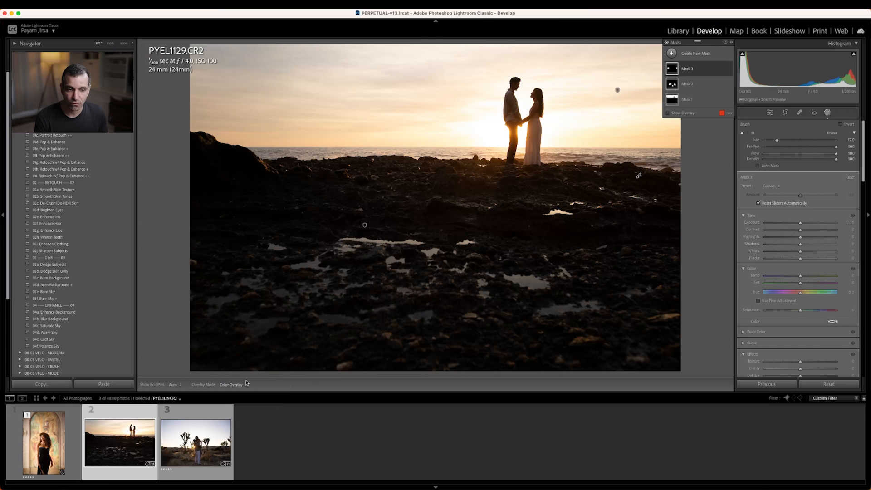
pyautogui.click(247, 383)
pyautogui.click(231, 390)
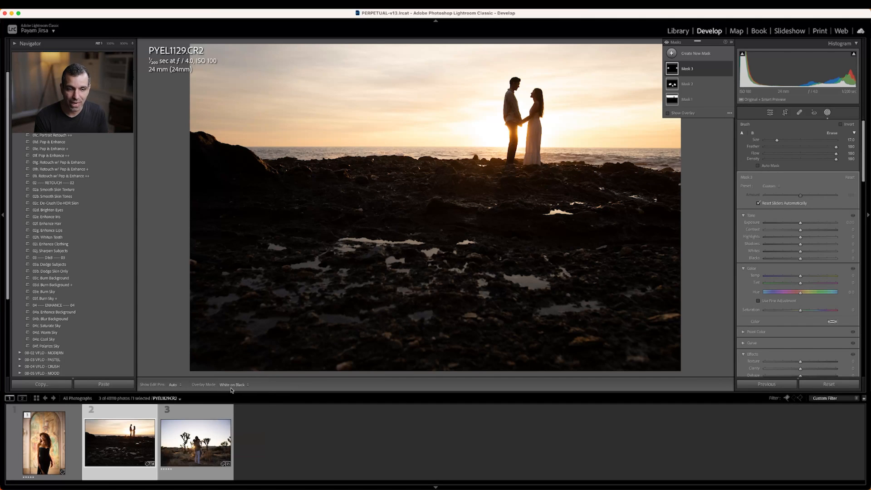
pyautogui.click(237, 384)
pyautogui.click(246, 383)
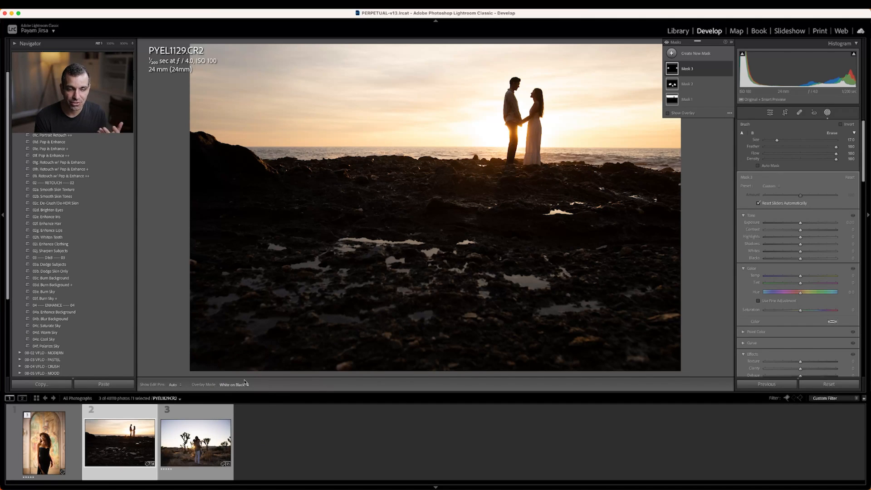
pyautogui.click(673, 114)
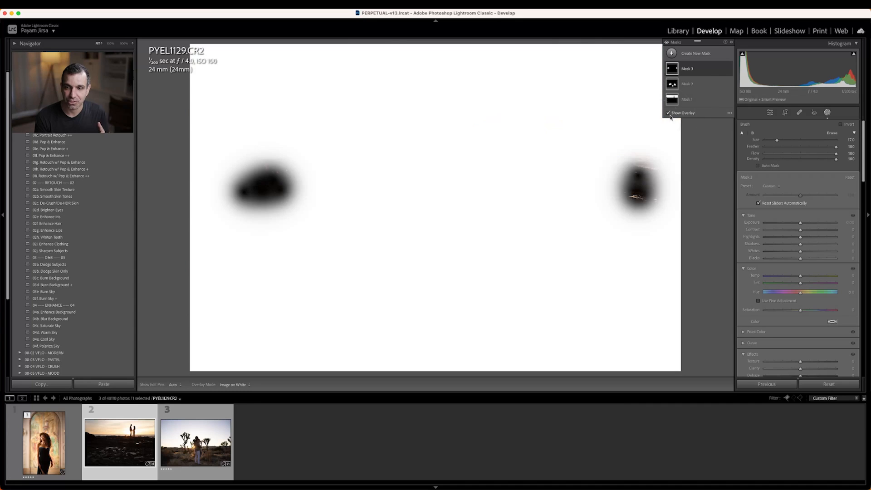
pyautogui.click(244, 384)
pyautogui.click(256, 392)
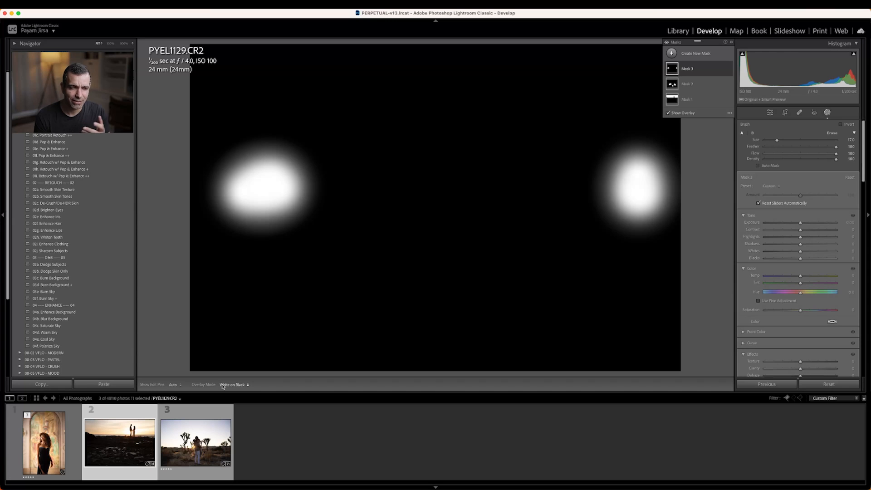
# - Make Mask 2 the active mask and return the overlay mode to Color Overlay
pyautogui.click(671, 86)
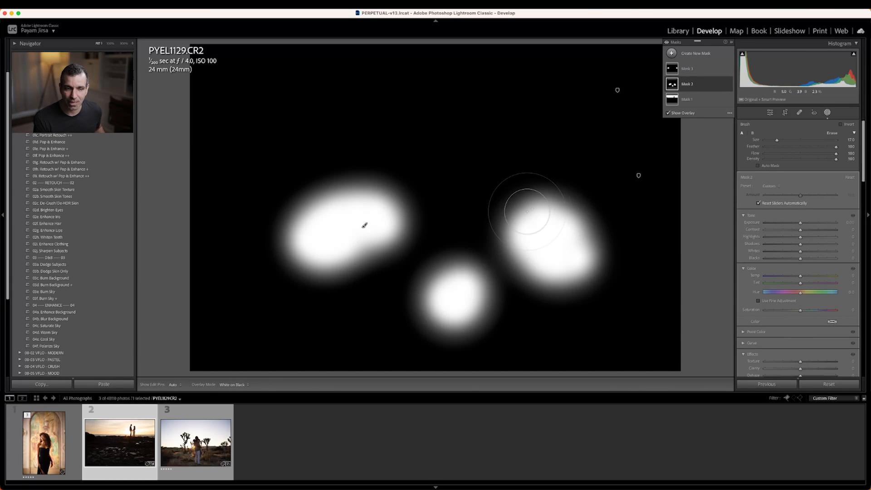
pyautogui.click(233, 384)
pyautogui.click(233, 345)
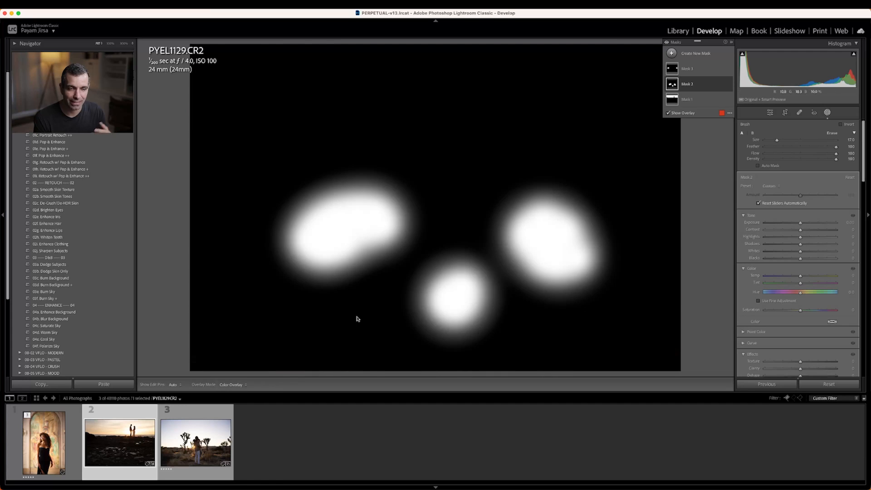
# - Delete all three masks from the beach sunset photo, starting with Mask 3
pyautogui.moveTo(676, 95)
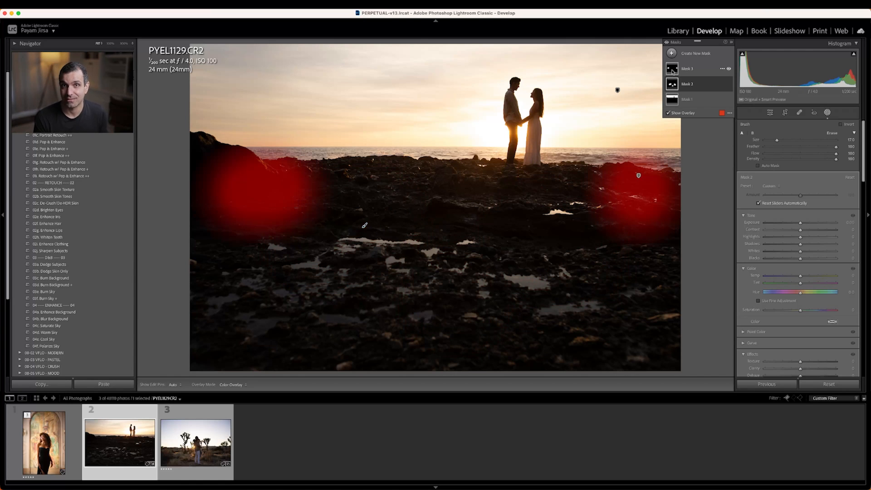
pyautogui.click(673, 71)
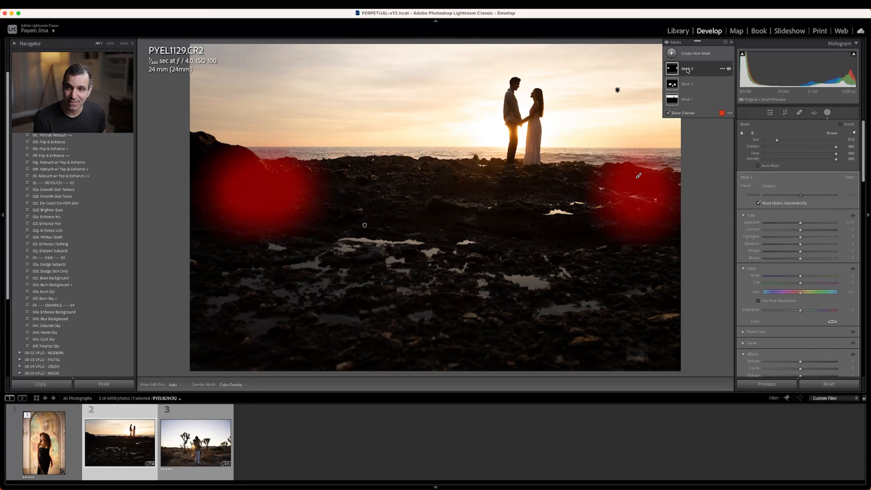
pyautogui.press('Delete')
pyautogui.press('Delete')
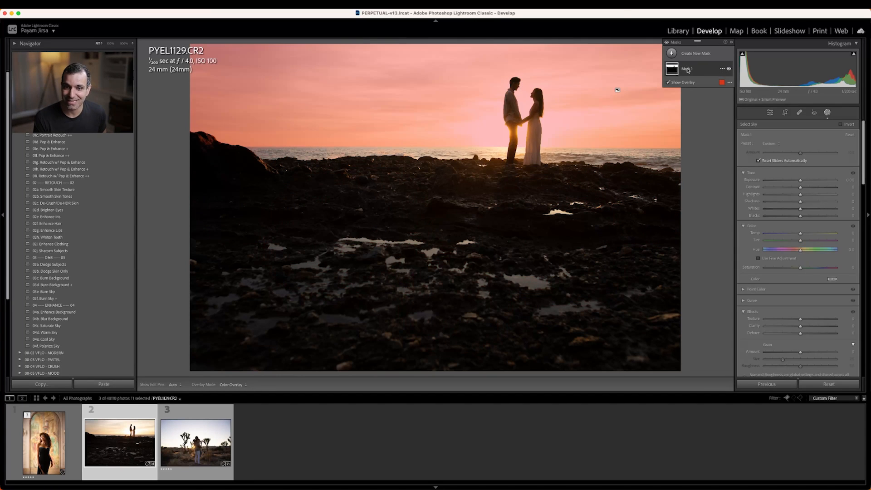
pyautogui.press('Delete')
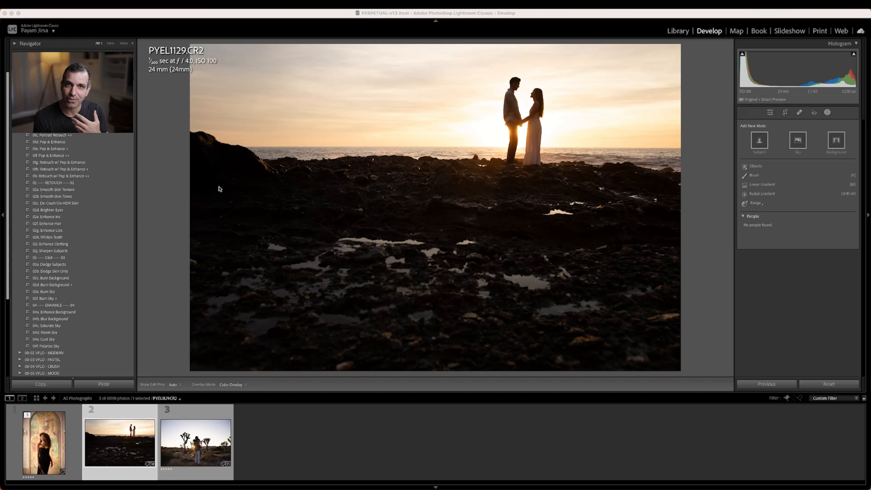
pyautogui.press('super+Tab')
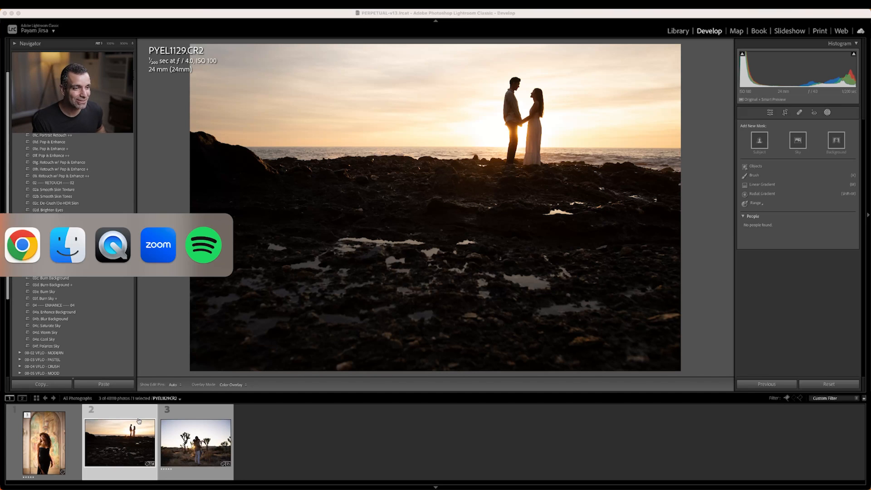
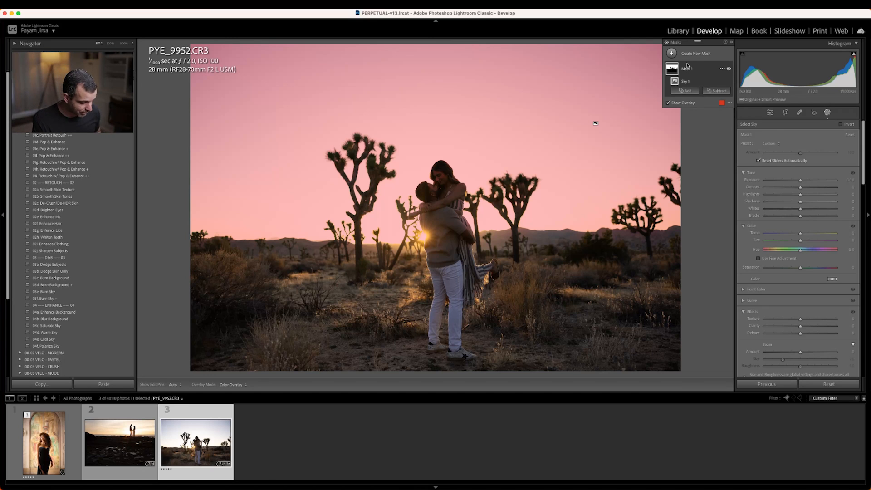
# - Invert the desert photo's sky mask back and forth to compare the foreground and sky selections, ending on the sky
pyautogui.press("'")
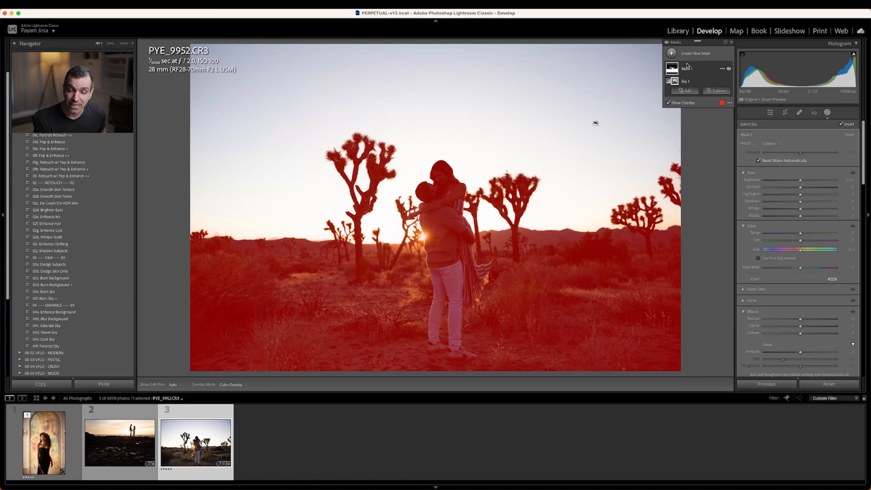
pyautogui.press("'")
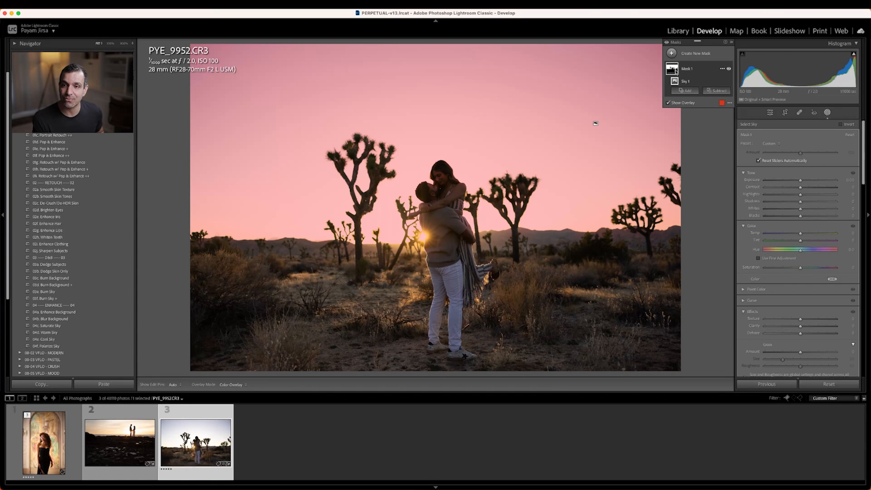
pyautogui.press("'")
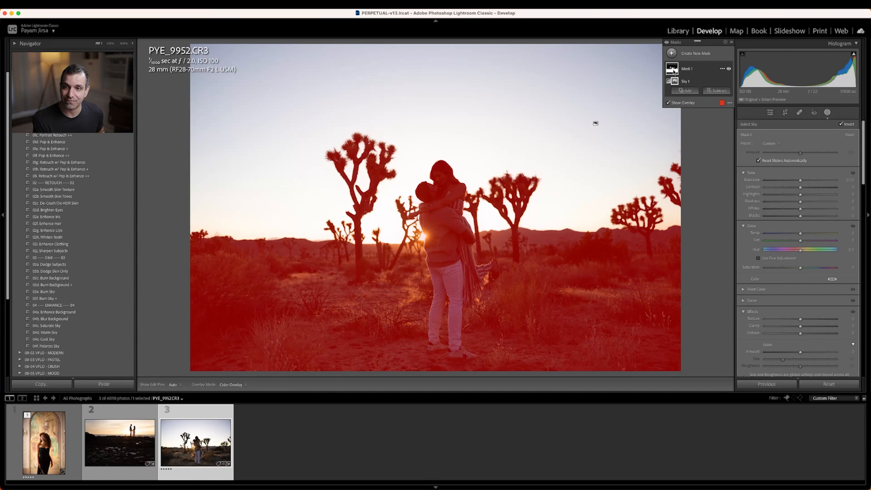
pyautogui.press("'")
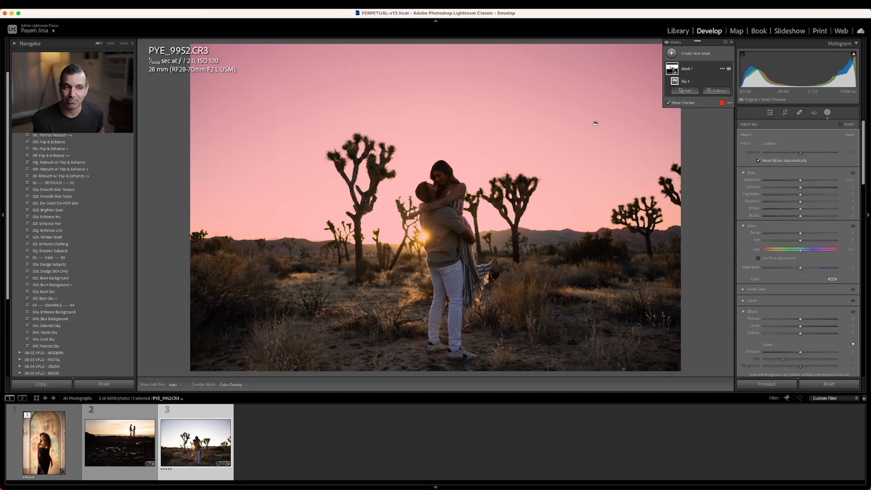
pyautogui.press("'")
pyautogui.press("'")
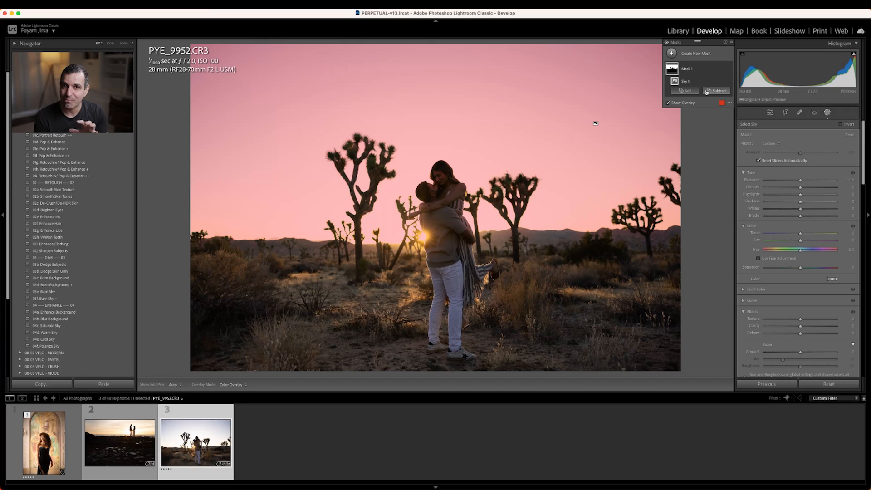
# - Review the options for adding to the sky mask and subtract a Luminance Range from it
pyautogui.click(693, 96)
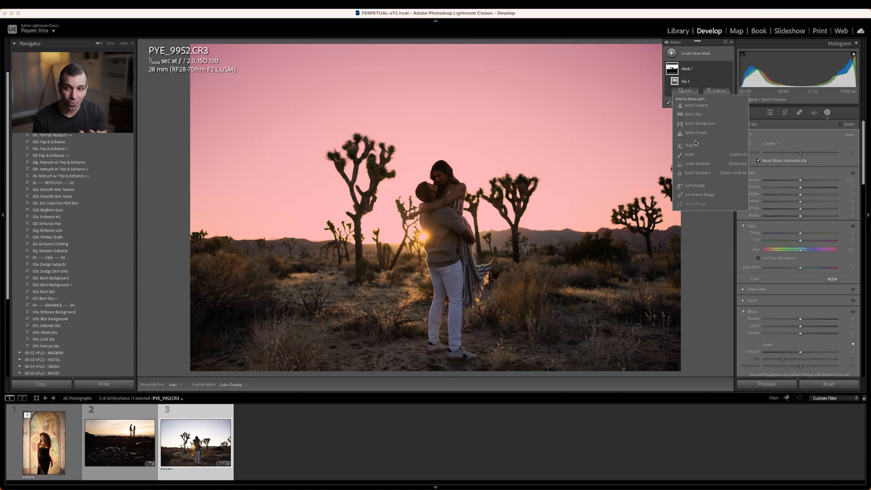
pyautogui.click(718, 91)
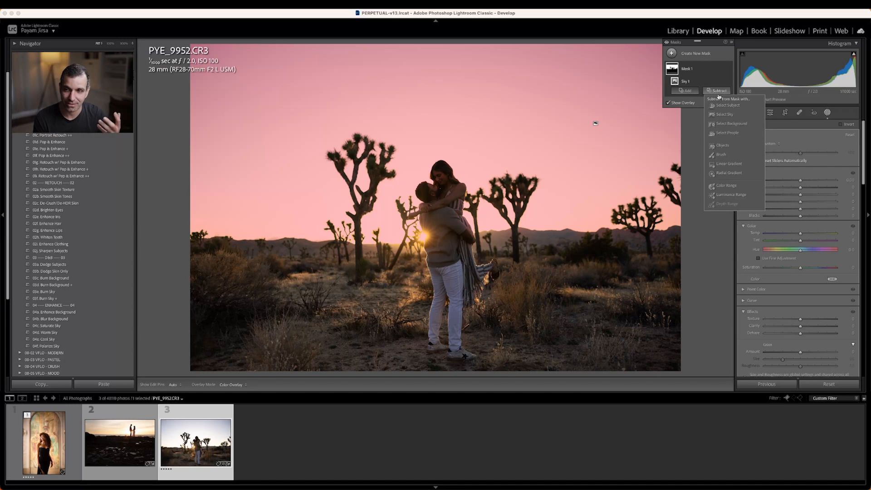
pyautogui.click(724, 196)
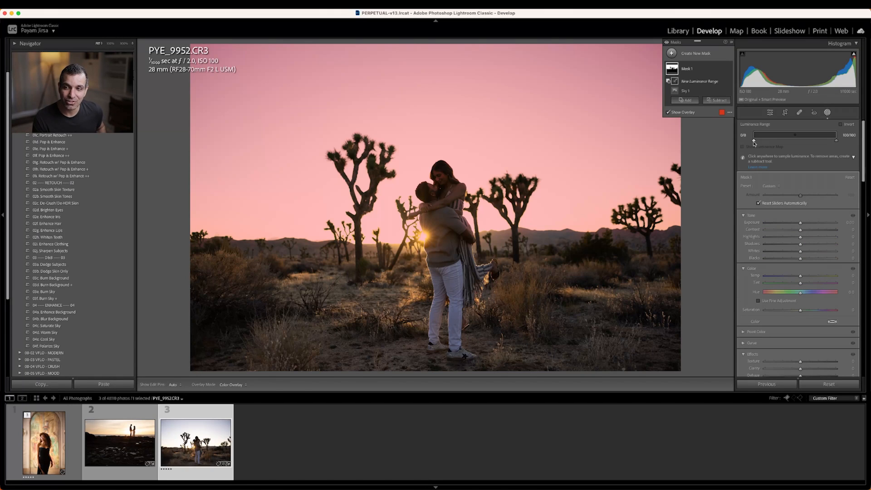
# - Narrow the subtracted luminance range to the brightest sky tones with the luminance map shown, and collapse Mask 1's components
pyautogui.moveTo(753, 141); pyautogui.dragTo(810, 138)
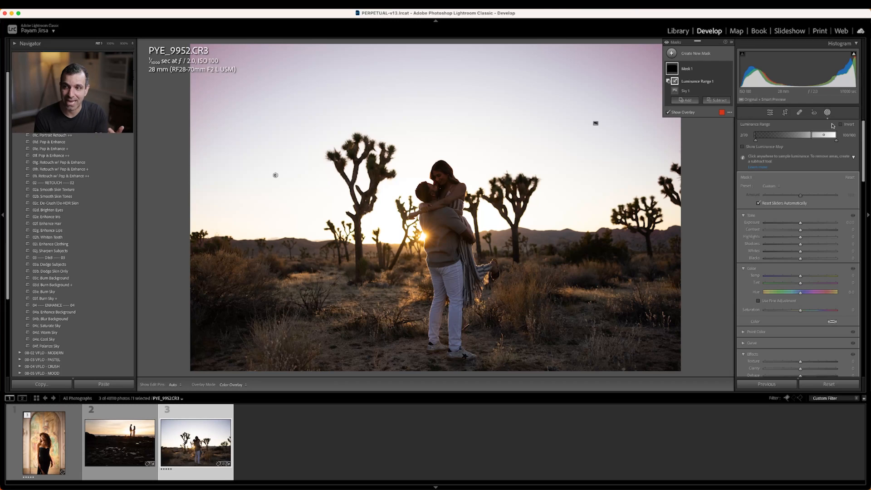
pyautogui.moveTo(812, 137); pyautogui.dragTo(751, 138)
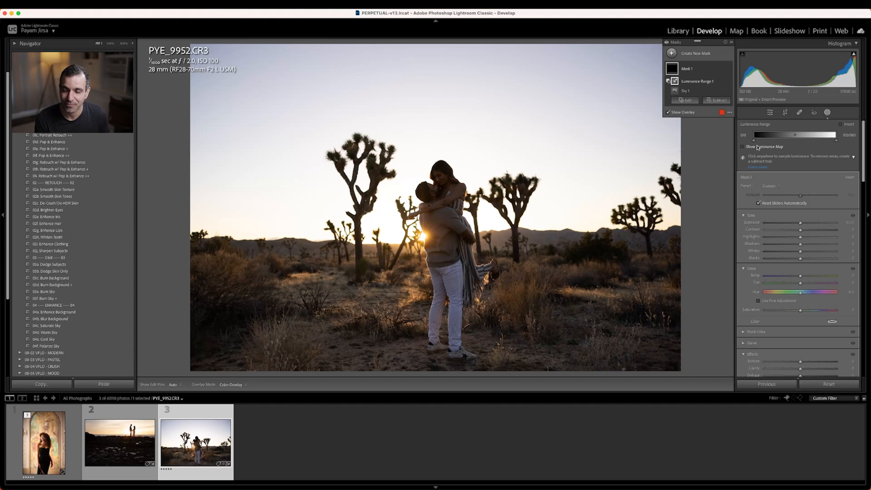
pyautogui.click(758, 147)
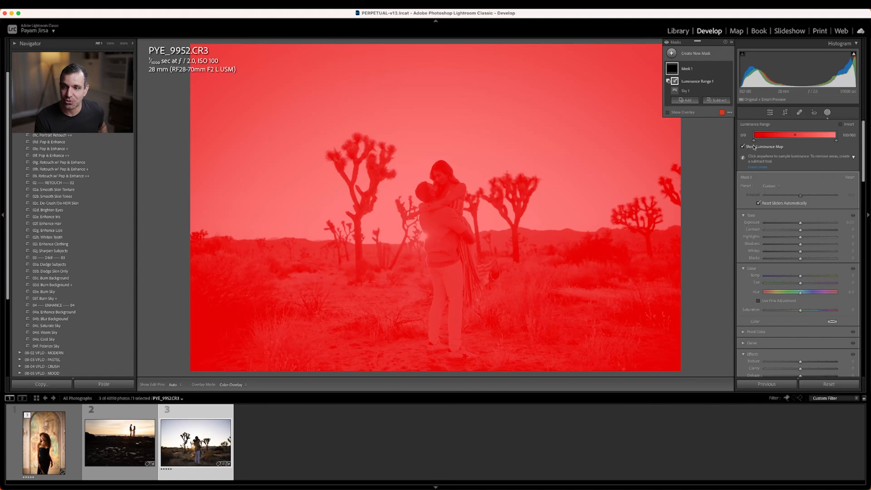
pyautogui.moveTo(754, 136); pyautogui.dragTo(823, 136)
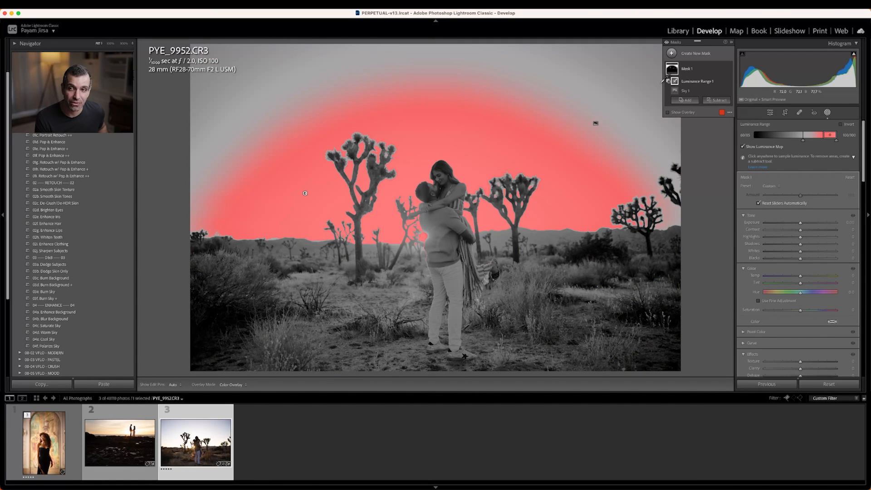
pyautogui.click(705, 70)
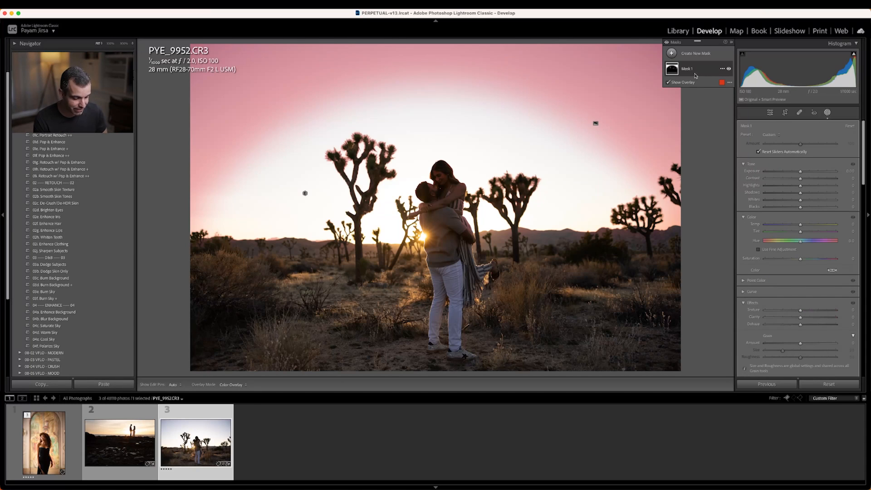
# - Replace the desert photo's sky mask with a Background mask that has the sky subtracted and exposure lowered to about -0.21
pyautogui.press('Delete')
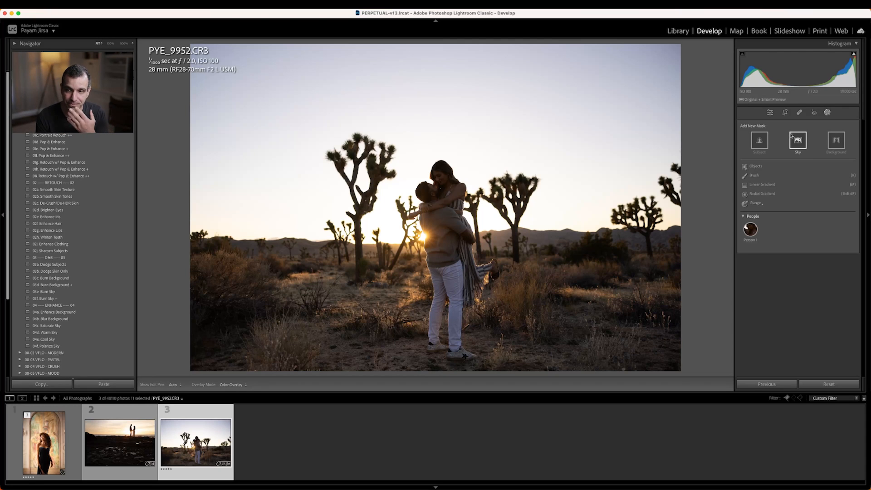
pyautogui.click(836, 140)
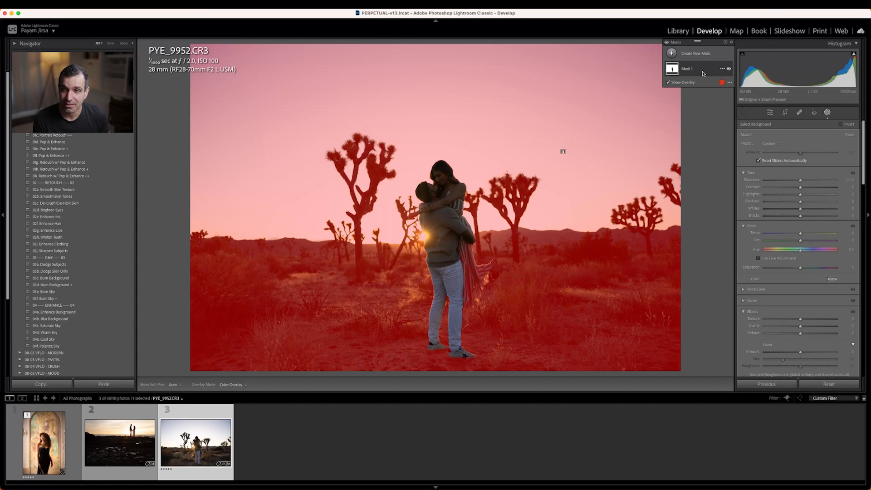
pyautogui.moveTo(702, 69)
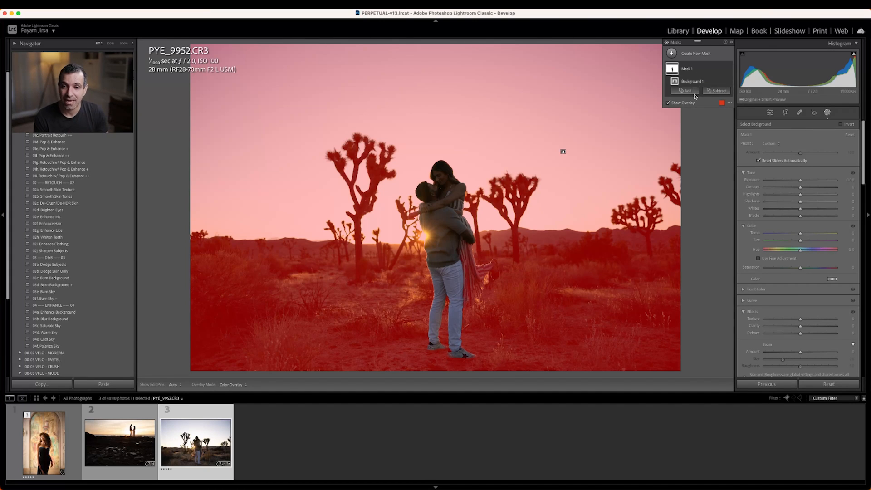
pyautogui.click(711, 92)
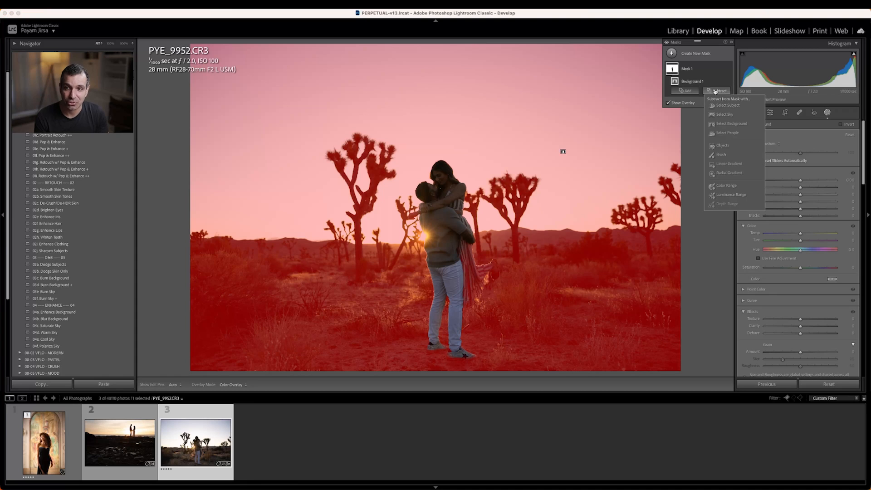
pyautogui.click(725, 114)
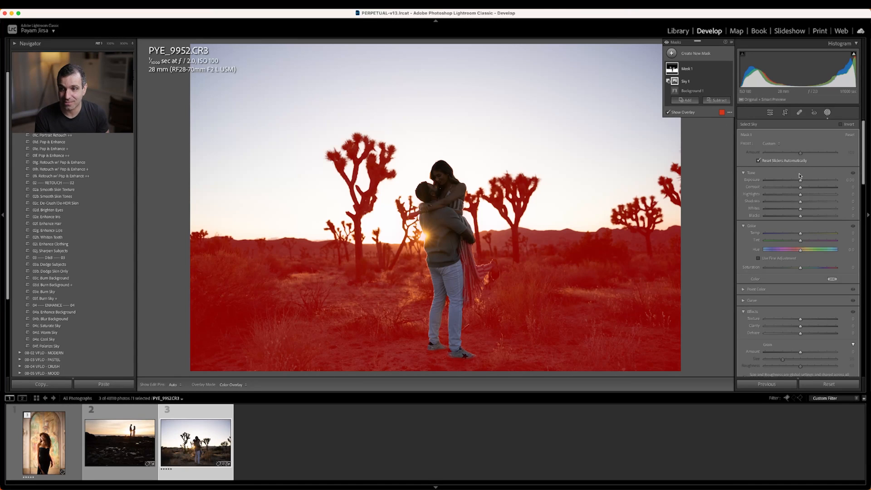
pyautogui.moveTo(799, 180); pyautogui.dragTo(797, 180)
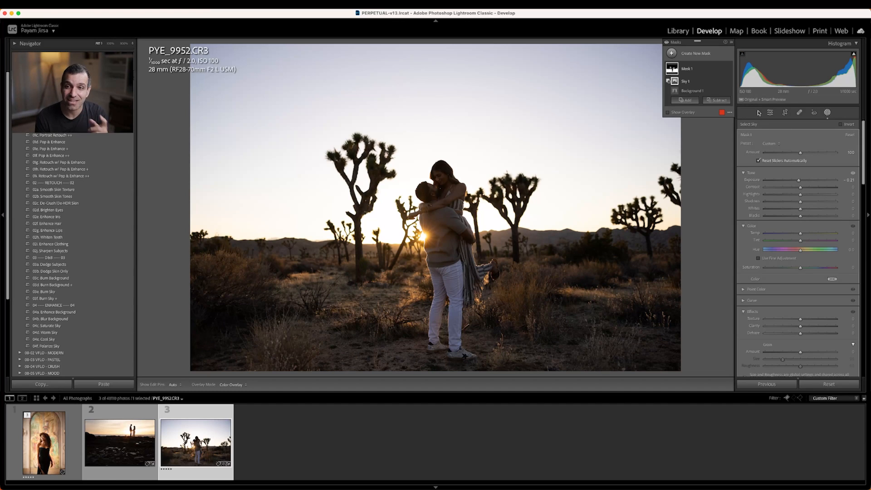
# - Leave and reopen the masking tools, and review the kinds of new mask that can be created
pyautogui.click(827, 113)
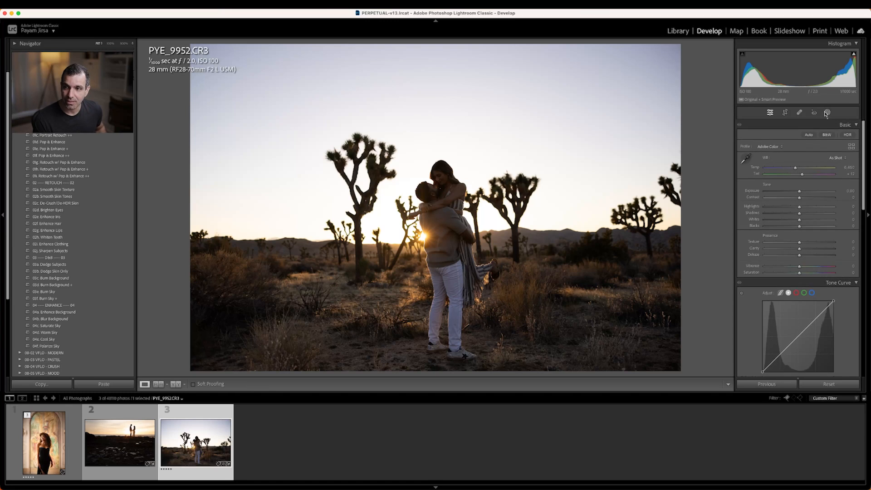
pyautogui.click(827, 113)
pyautogui.click(827, 113)
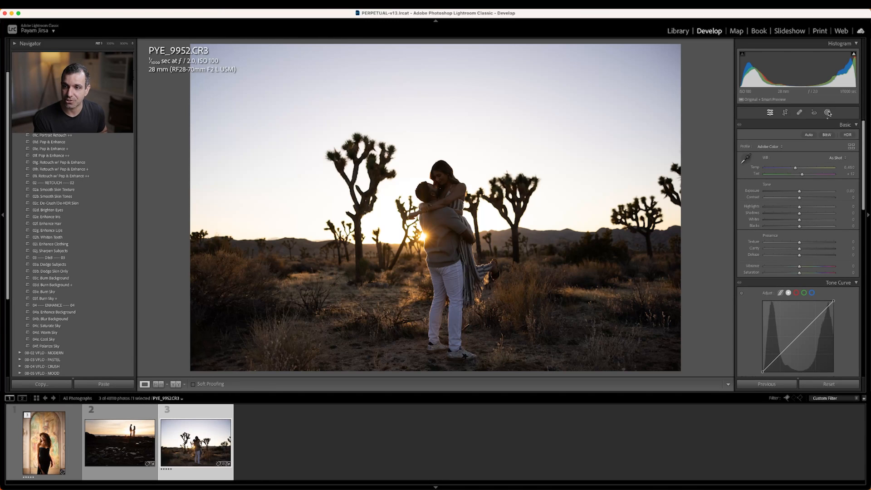
pyautogui.click(827, 113)
pyautogui.click(672, 53)
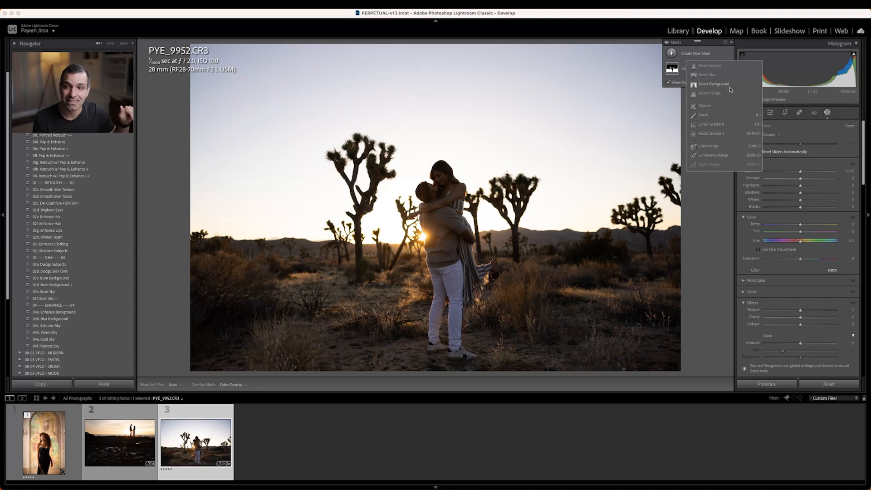
pyautogui.click(714, 84)
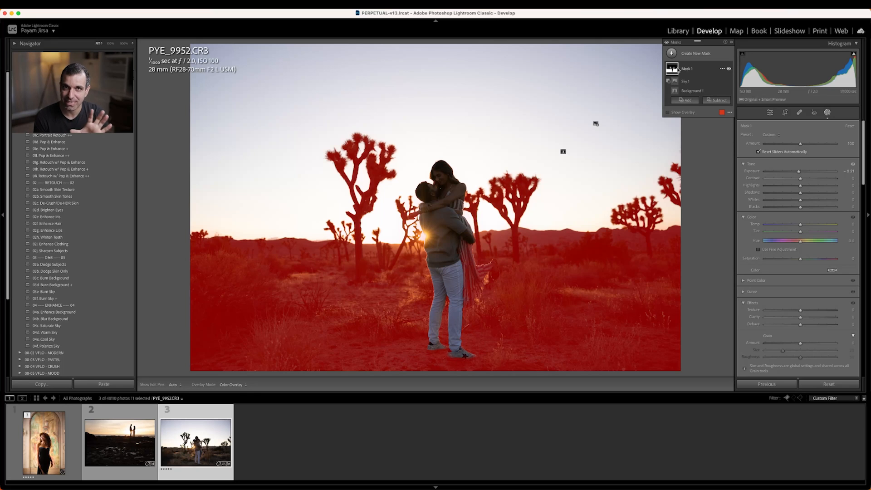
# - Delete Mask 1 and rebuild it as Background minus sky, with exposure lowered to about -0.34
pyautogui.rightClick(692, 71)
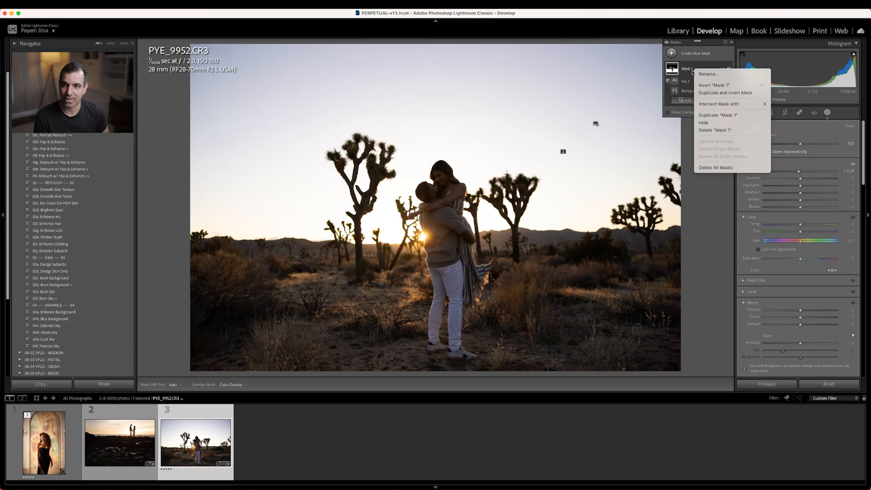
pyautogui.click(708, 131)
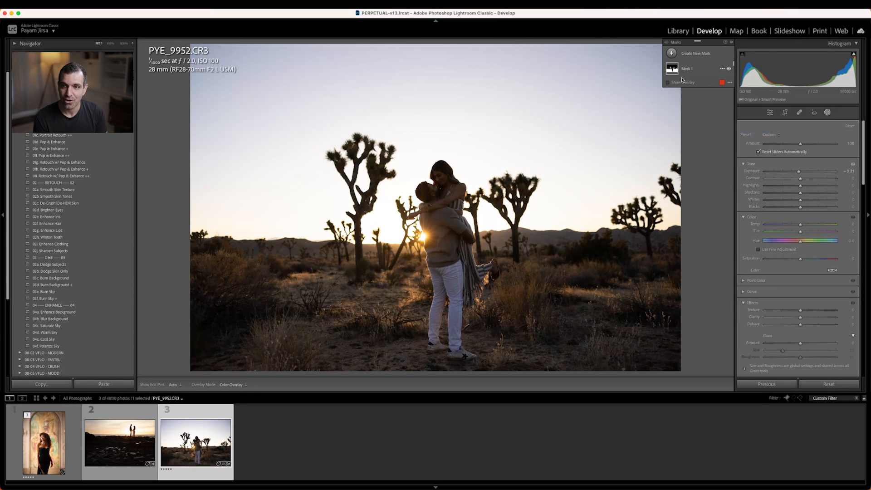
pyautogui.click(834, 140)
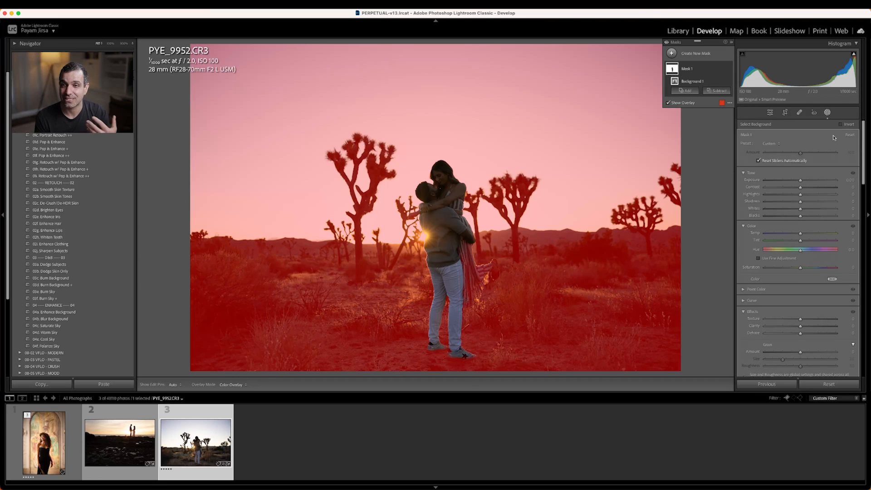
pyautogui.click(719, 91)
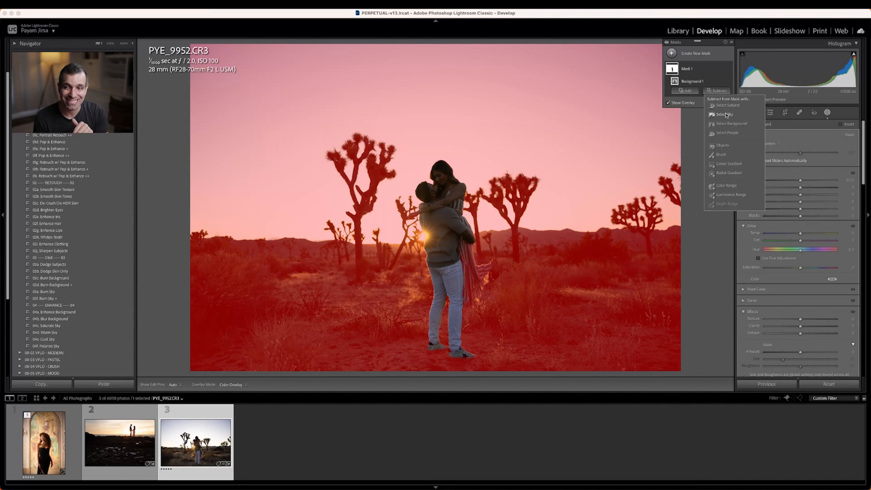
pyautogui.click(725, 114)
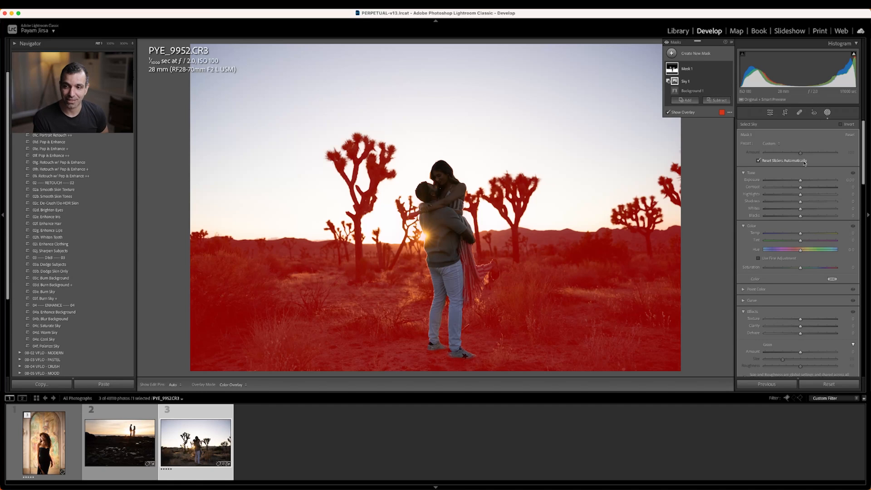
pyautogui.moveTo(801, 180); pyautogui.dragTo(798, 181)
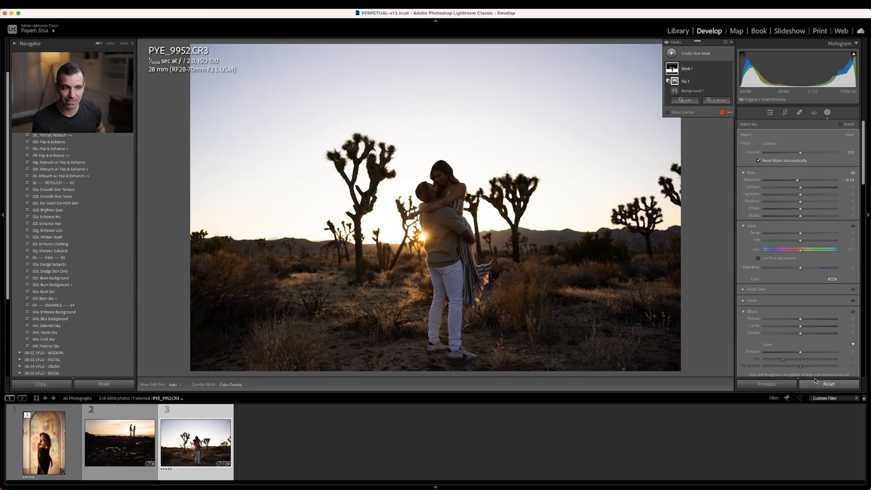
# - Reset all edits on the desert photo and apply the Mood preset 05a. Soft Light (Shade/Overcast)
pyautogui.click(829, 384)
pyautogui.scroll(-2, 48, 348)
pyautogui.scroll(-1, 48, 348)
pyautogui.click(45, 325)
pyautogui.click(53, 331)
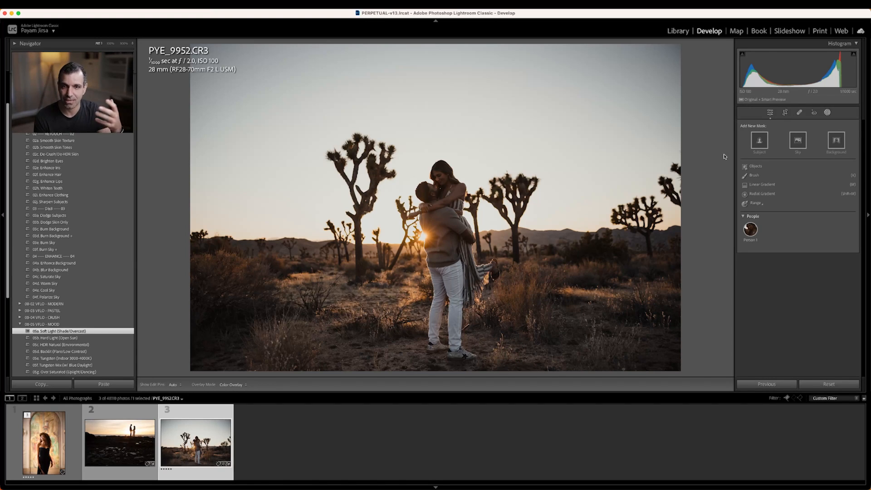
# - Create a Background mask with the sky subtracted, lowering its exposure to about -0.8 and raising its shadows to about 18
pyautogui.click(840, 142)
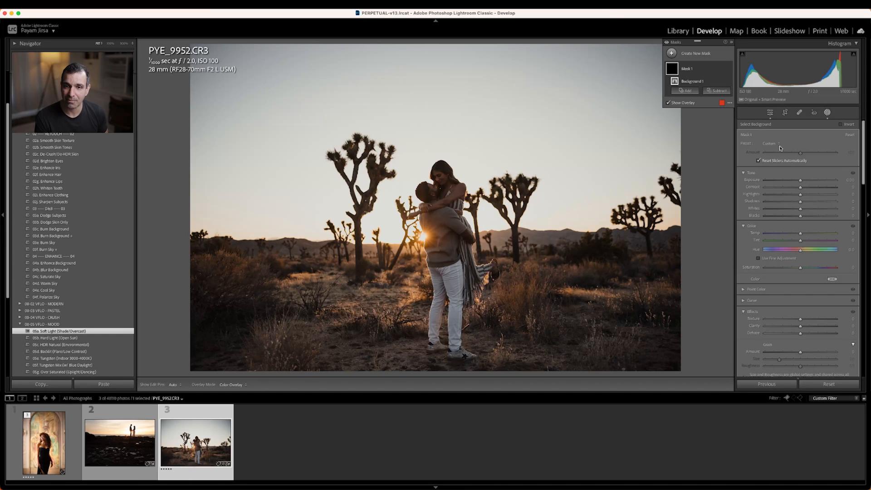
pyautogui.click(706, 93)
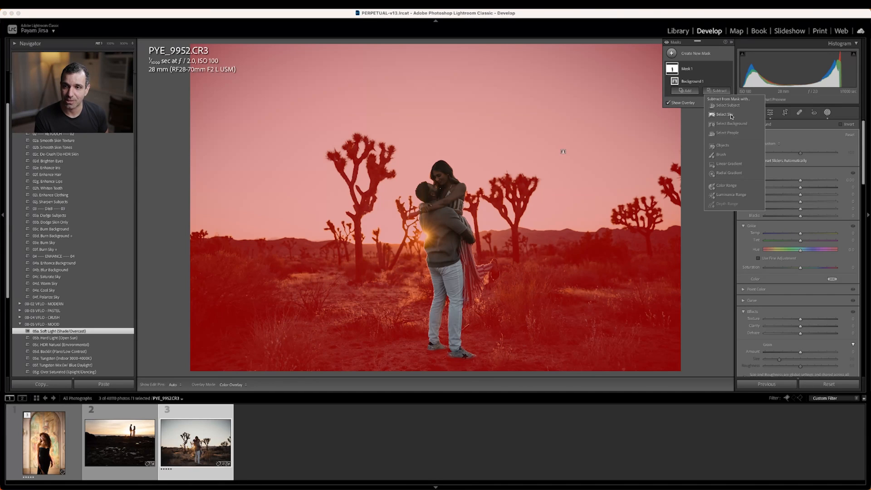
pyautogui.click(724, 115)
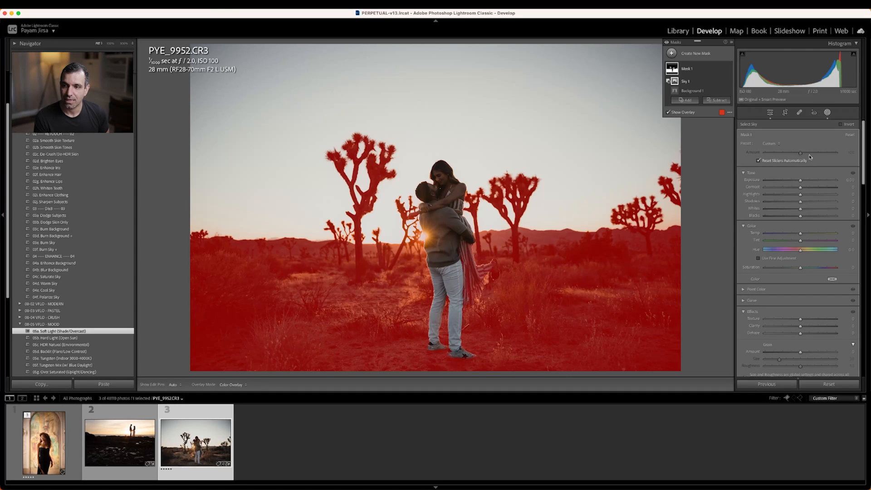
pyautogui.moveTo(800, 179); pyautogui.dragTo(795, 180)
pyautogui.moveTo(800, 215); pyautogui.dragTo(796, 182)
pyautogui.doubleClick(804, 217)
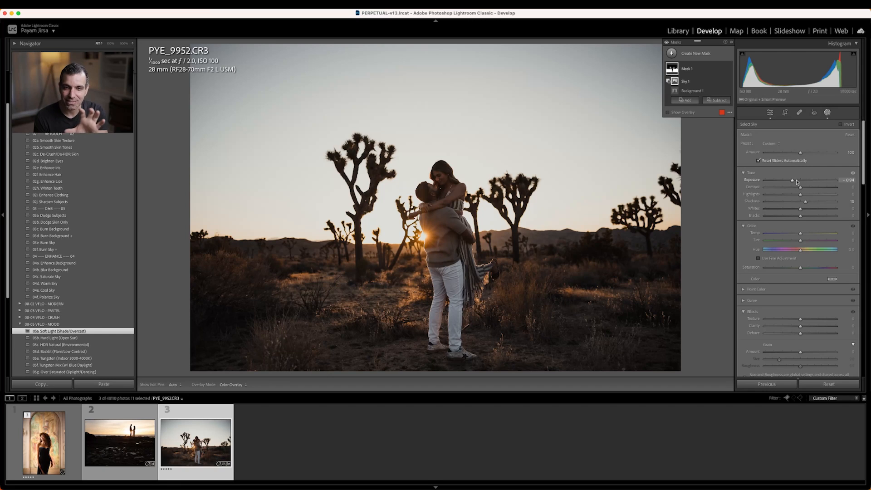
# - Add a separate Sky mask with exposure lowered to about -0.6 and temperature warmed to 27
pyautogui.rightClick(714, 67)
pyautogui.click(708, 78)
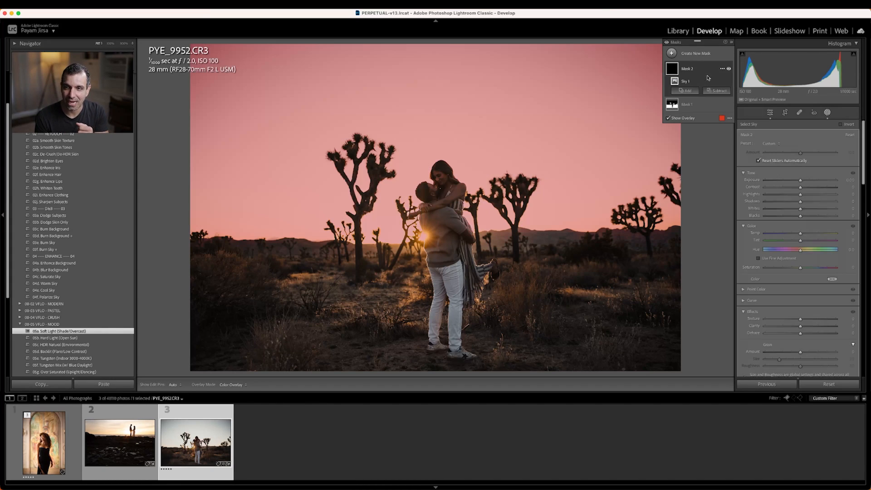
pyautogui.moveTo(800, 180); pyautogui.dragTo(794, 179)
pyautogui.moveTo(799, 234); pyautogui.dragTo(809, 236)
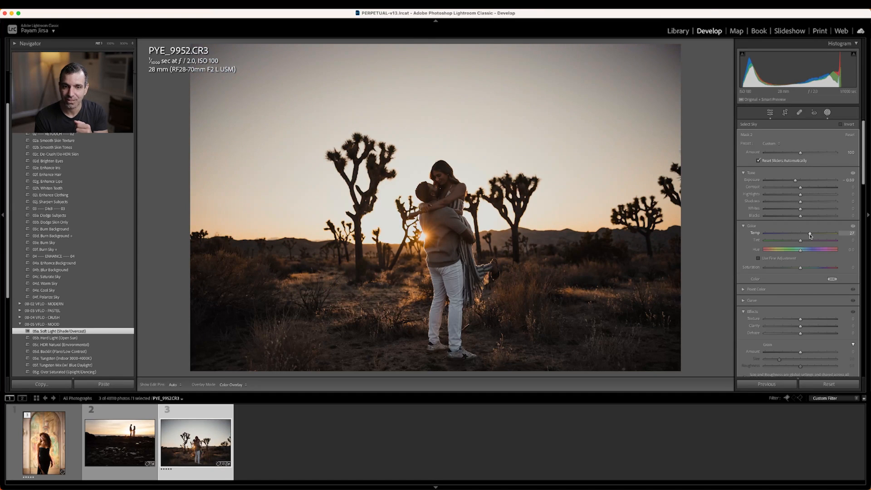
# - Add a Subject mask on the couple with exposure 0.37, highlights about 28, and shadows and whites raised slightly
pyautogui.click(671, 53)
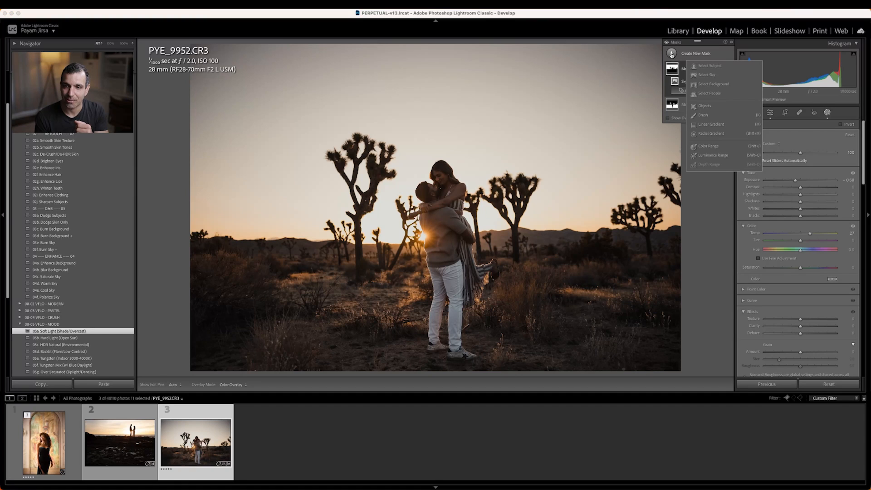
pyautogui.click(712, 66)
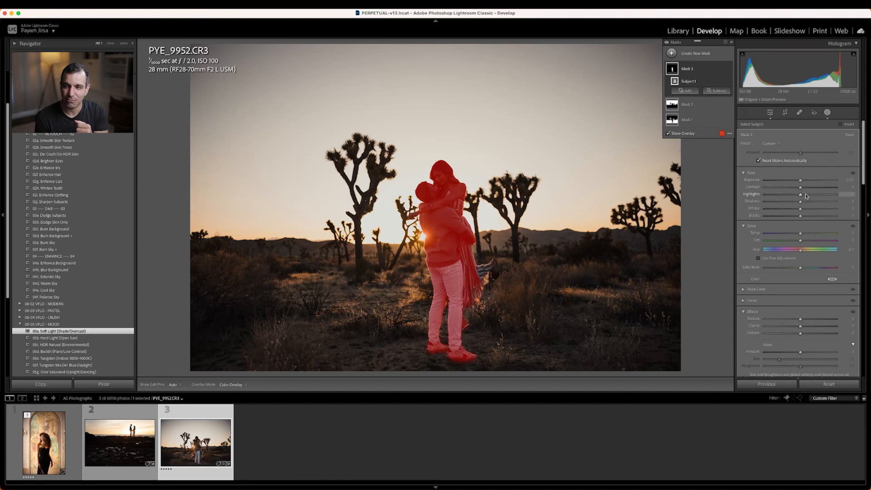
pyautogui.moveTo(806, 195); pyautogui.dragTo(801, 181)
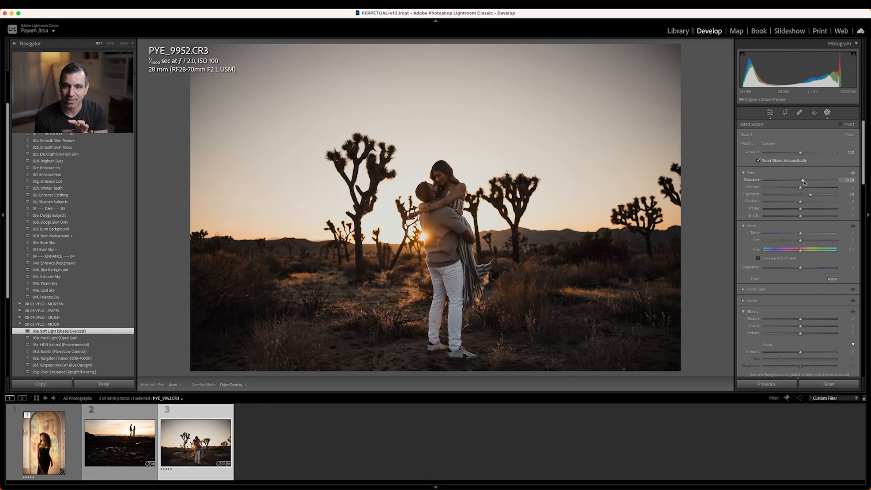
pyautogui.moveTo(804, 183); pyautogui.dragTo(805, 203)
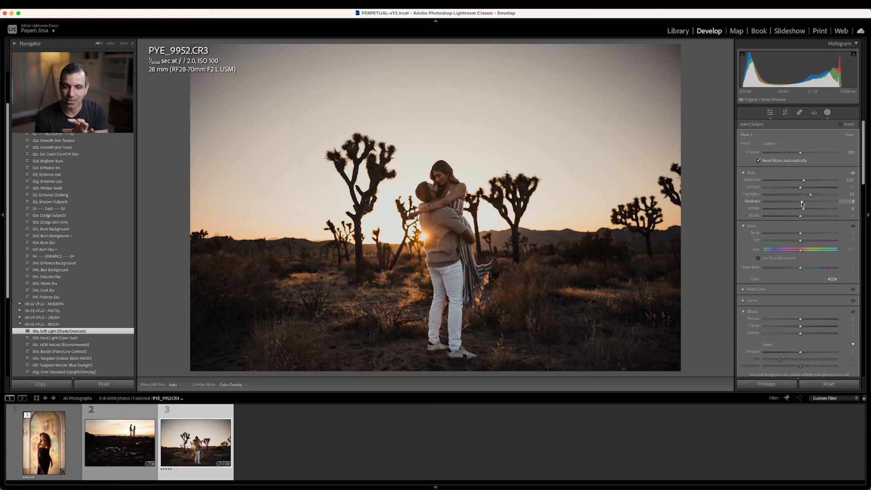
pyautogui.moveTo(800, 203); pyautogui.dragTo(800, 203)
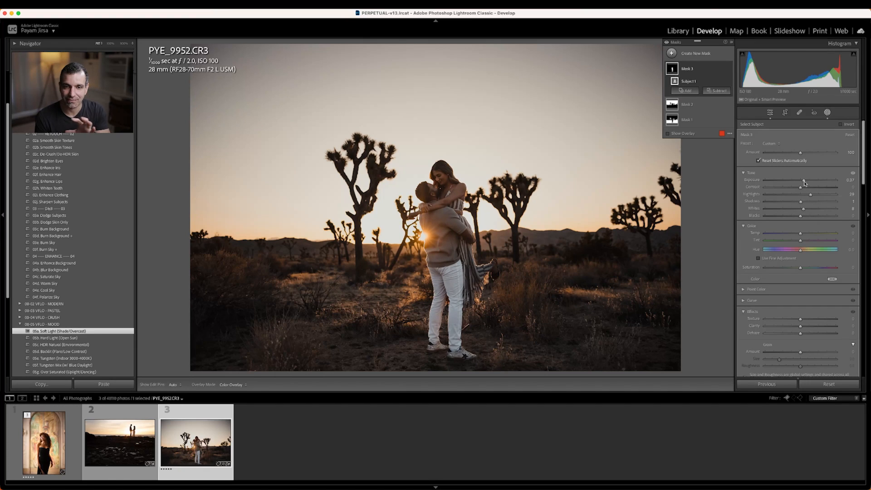
# - Leave and reopen the masking tools, and toggle all masks off and on repeatedly to compare before and after
pyautogui.click(828, 113)
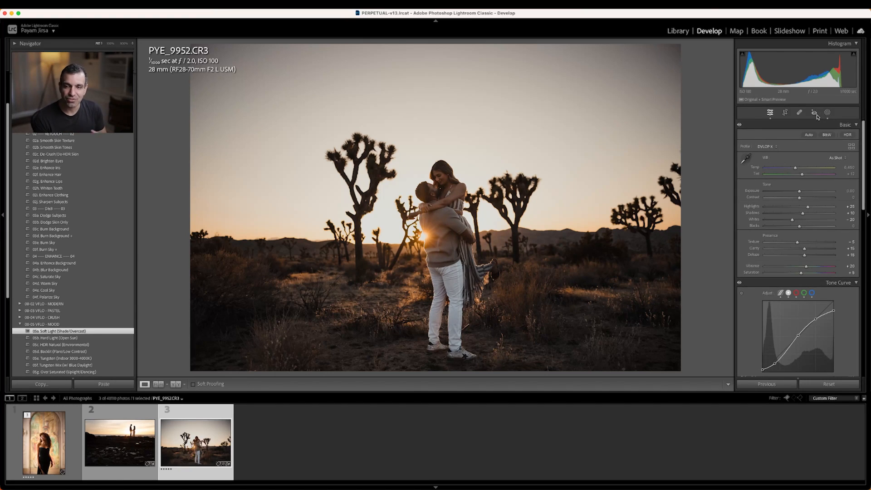
pyautogui.click(828, 112)
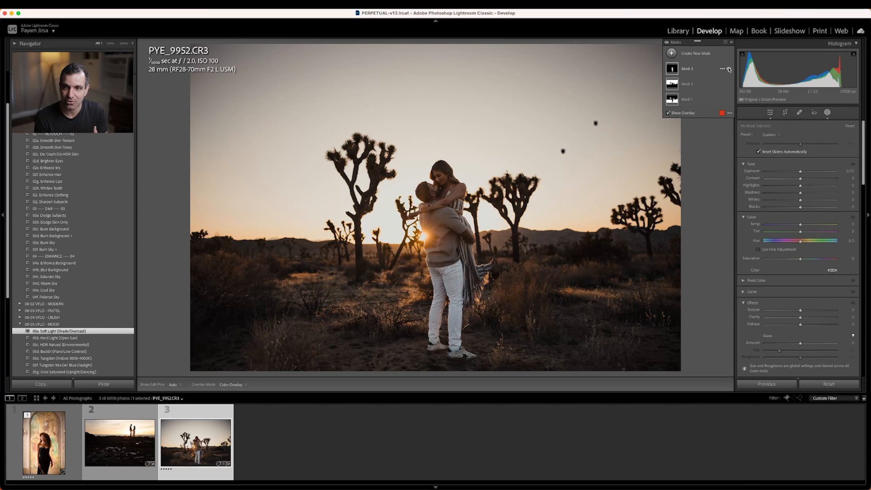
pyautogui.click(668, 44)
pyautogui.click(668, 44)
pyautogui.click(669, 43)
pyautogui.click(668, 44)
pyautogui.click(668, 43)
pyautogui.click(668, 43)
pyautogui.click(668, 44)
pyautogui.click(668, 44)
pyautogui.click(668, 44)
pyautogui.click(668, 43)
pyautogui.click(669, 44)
pyautogui.click(668, 44)
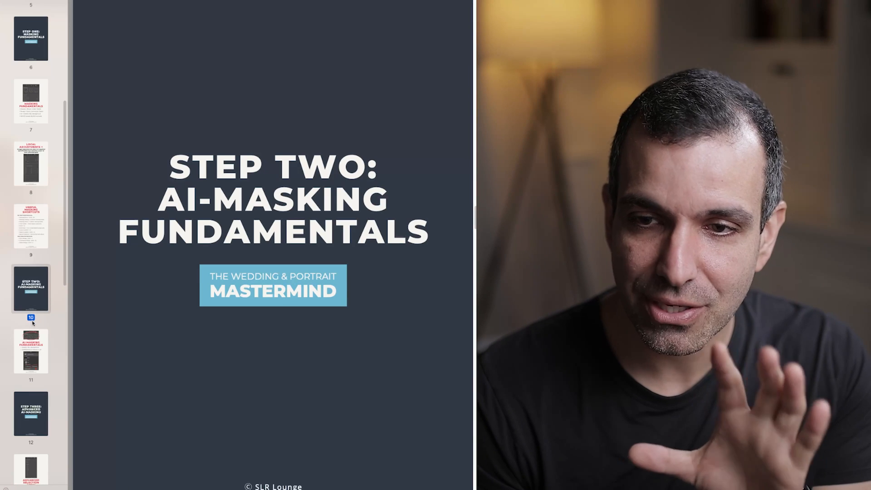
pyautogui.click(35, 331)
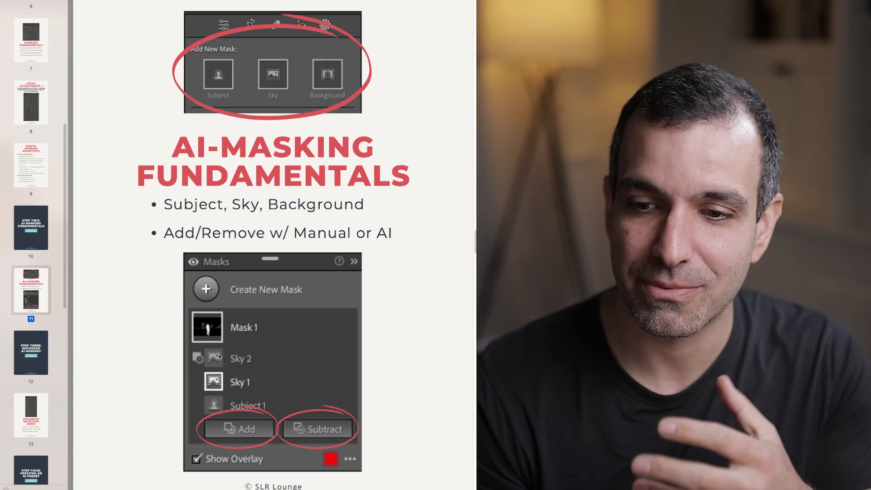
pyautogui.click(35, 359)
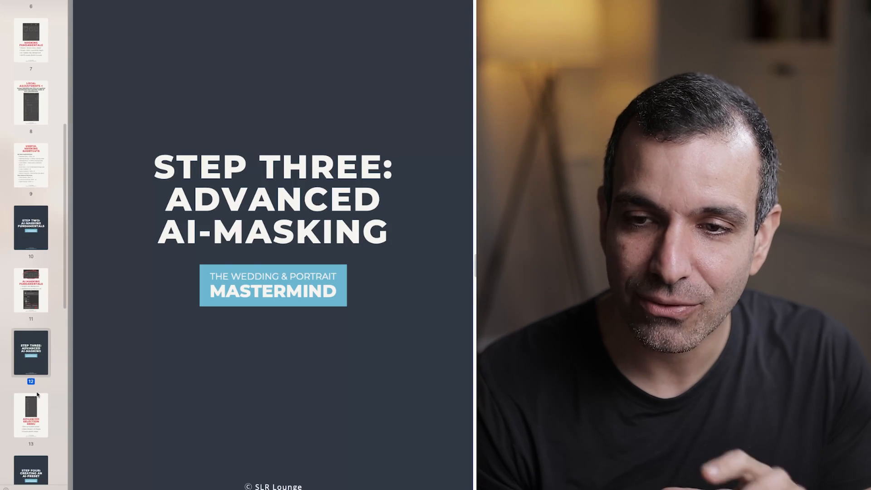
pyautogui.click(36, 398)
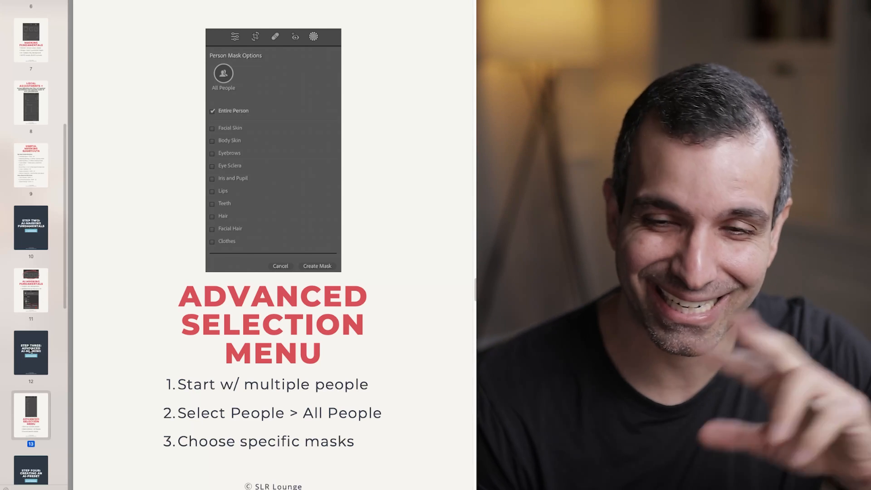
pyautogui.click(31, 352)
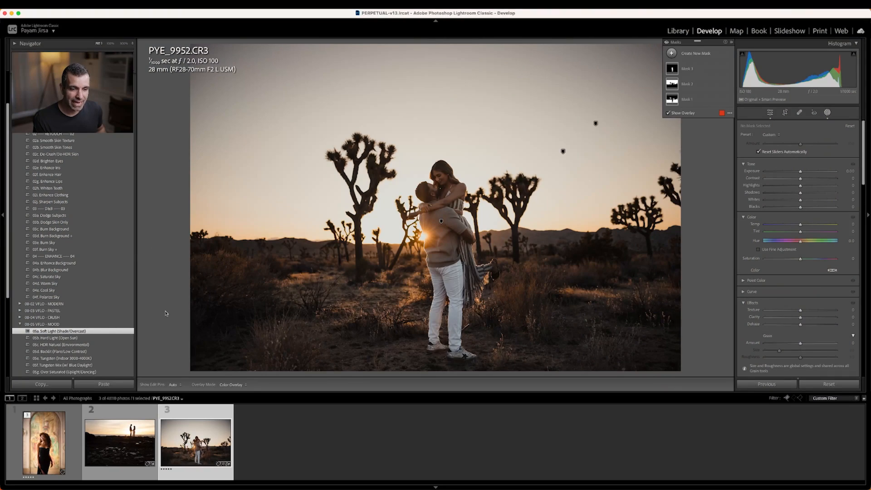
# - Open the couple photo in front of the beach rock from the 02 - AI Fundamentals collection for developing
pyautogui.press('g')
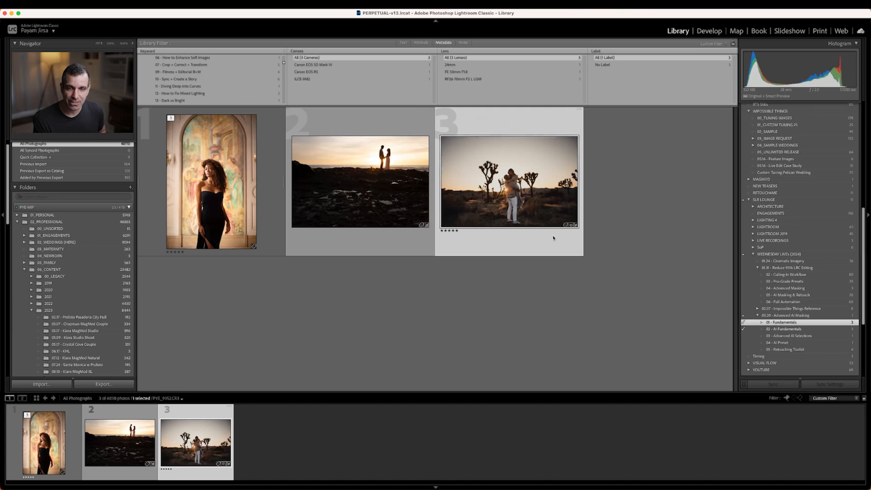
pyautogui.click(857, 330)
pyautogui.click(389, 177)
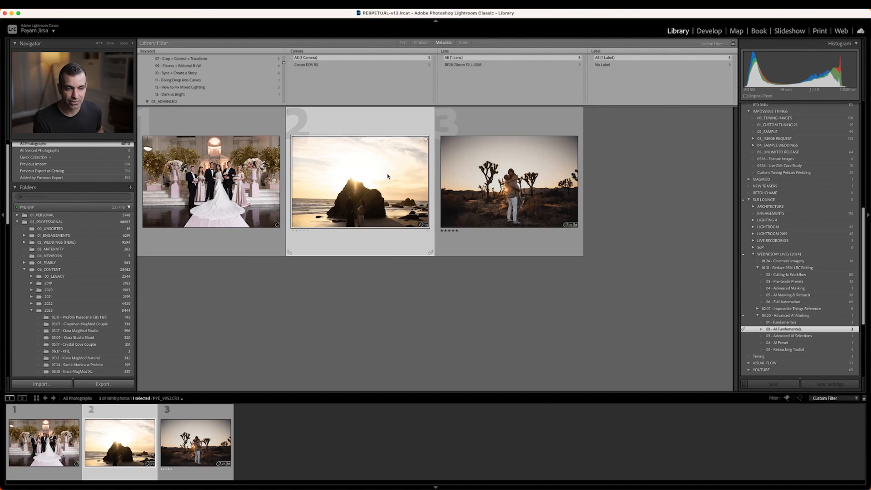
pyautogui.press('d')
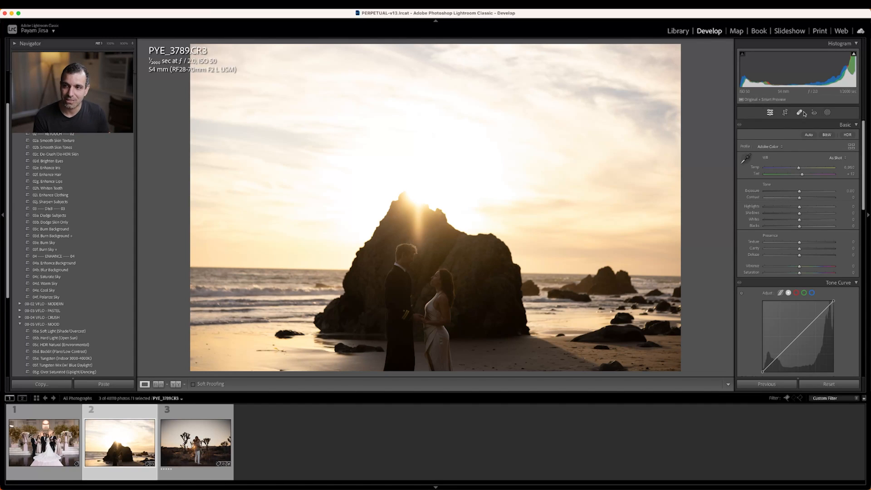
# - Create an AI Sky mask and a separate AI Subject mask on the beach photo
pyautogui.click(822, 115)
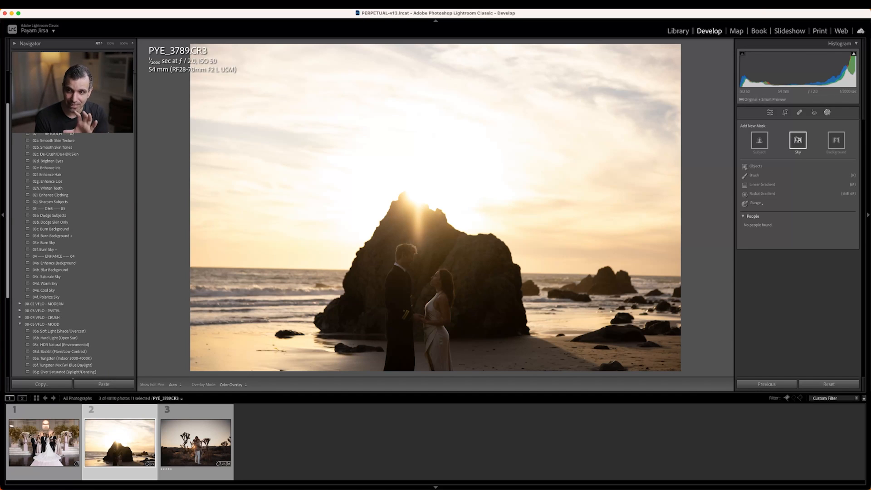
pyautogui.click(797, 140)
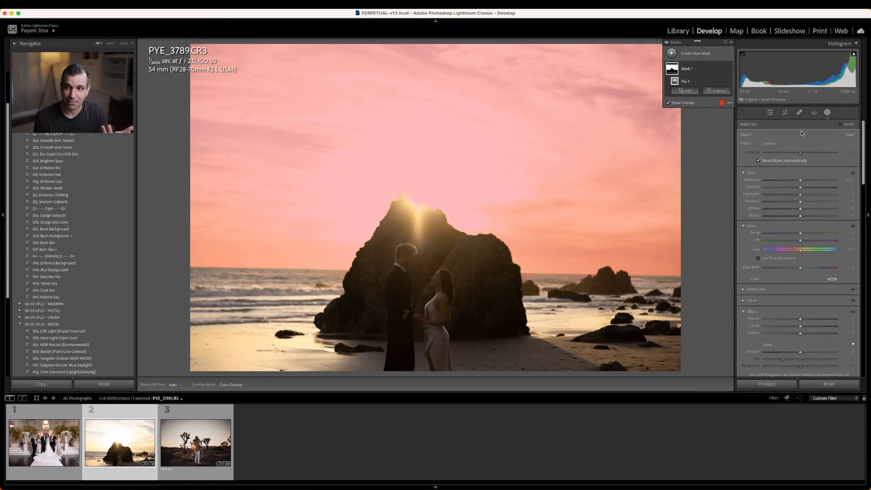
pyautogui.click(677, 55)
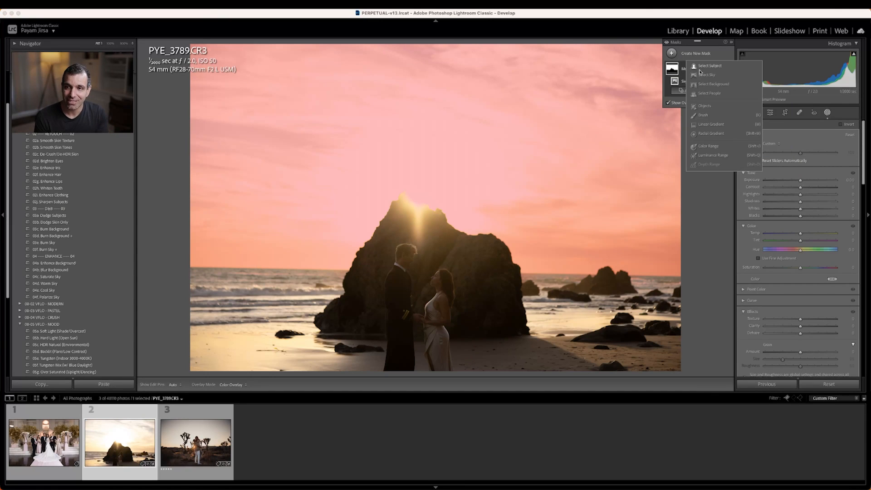
pyautogui.click(705, 67)
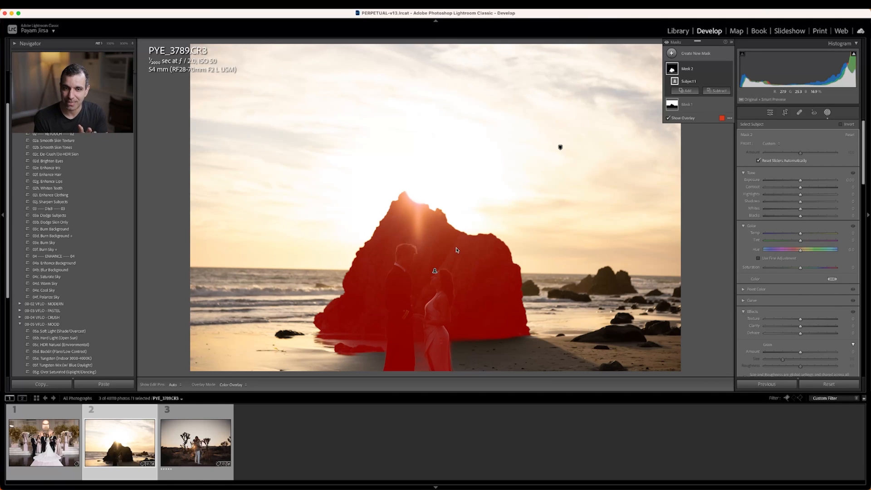
# - Select the Sky mask, preview its coverage, and try different exposures on it, ending at about -2.25
pyautogui.click(668, 104)
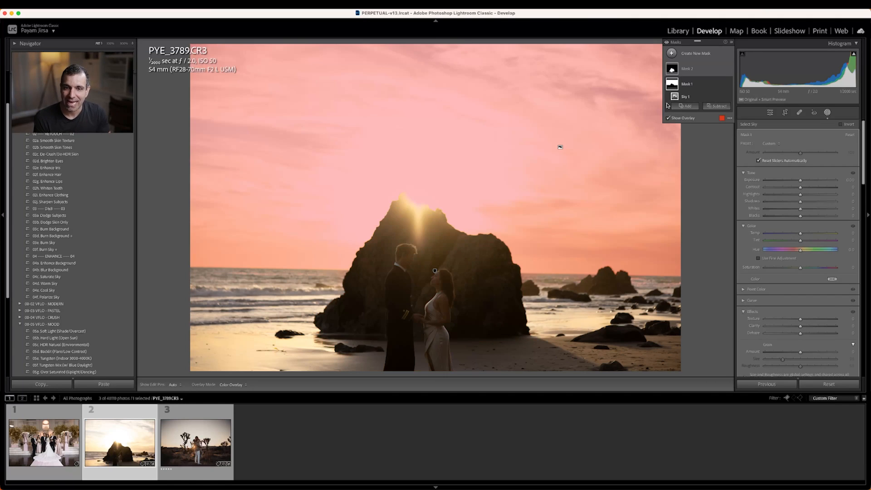
pyautogui.moveTo(799, 180); pyautogui.dragTo(783, 181)
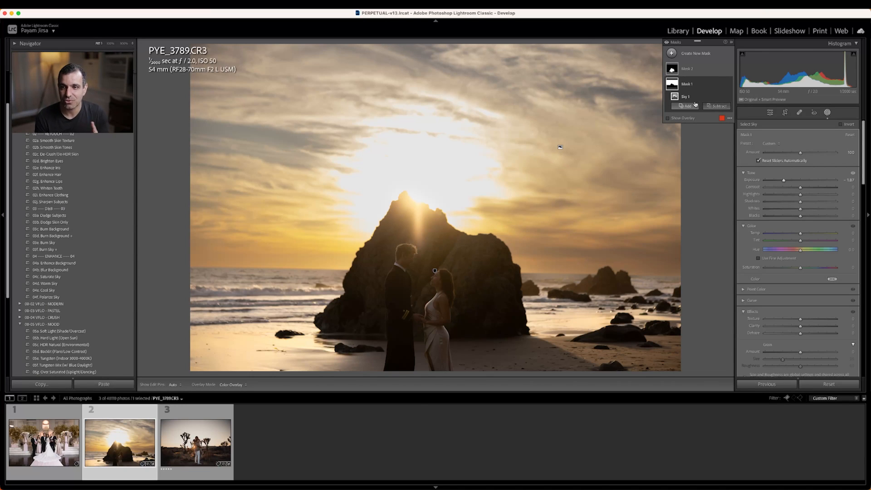
pyautogui.click(671, 85)
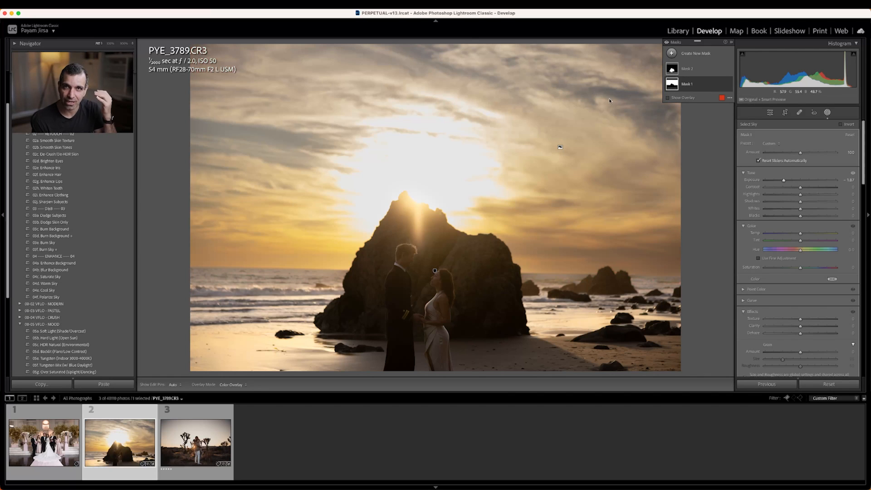
pyautogui.moveTo(674, 86)
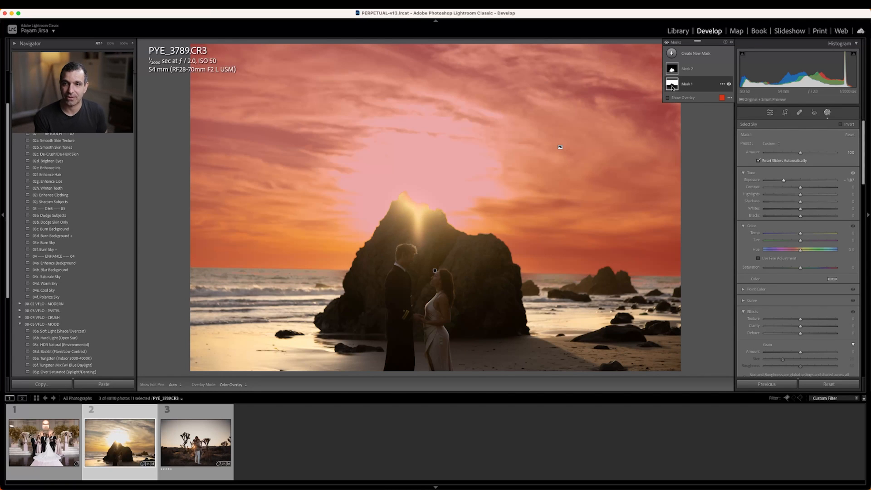
pyautogui.click(675, 87)
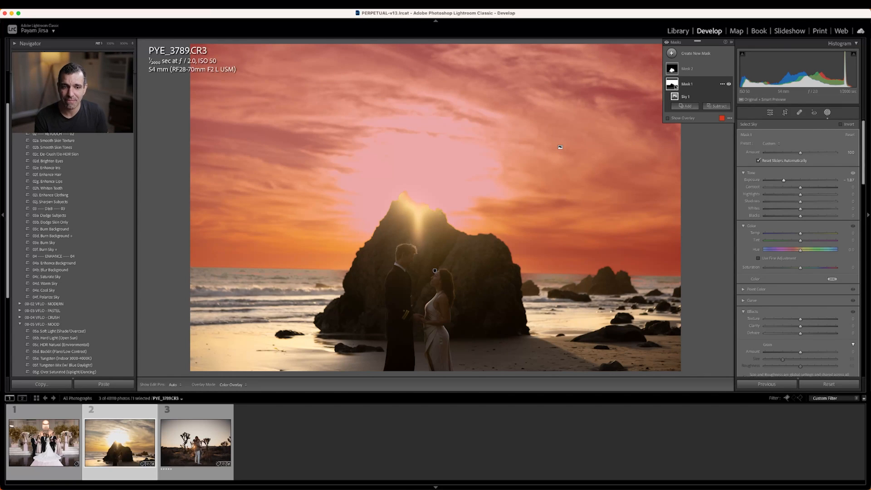
pyautogui.moveTo(783, 180); pyautogui.dragTo(795, 183)
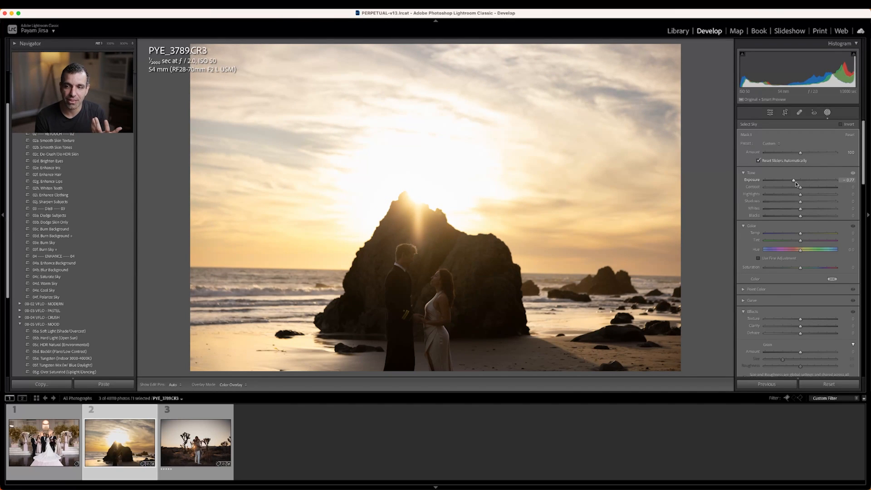
pyautogui.moveTo(795, 183); pyautogui.dragTo(781, 180)
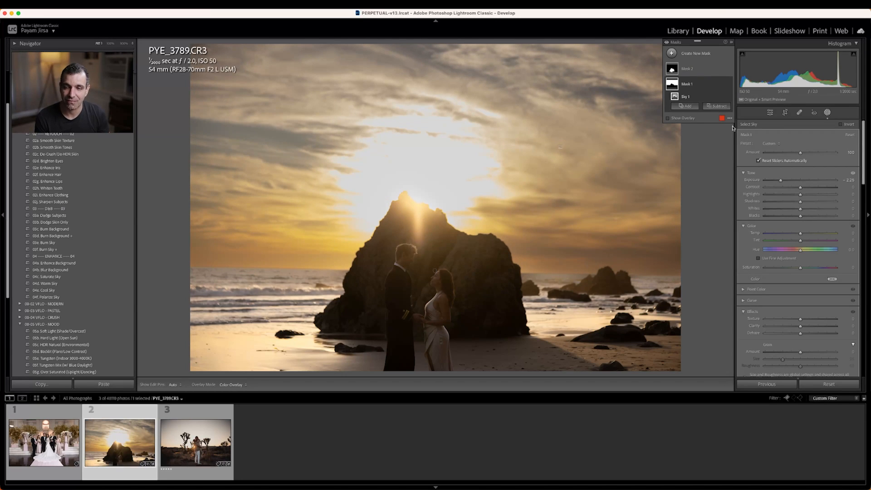
# - Subtract from the Sky mask with a larger Auto Mask brush, painting over the couple and beach foreground
pyautogui.click(717, 107)
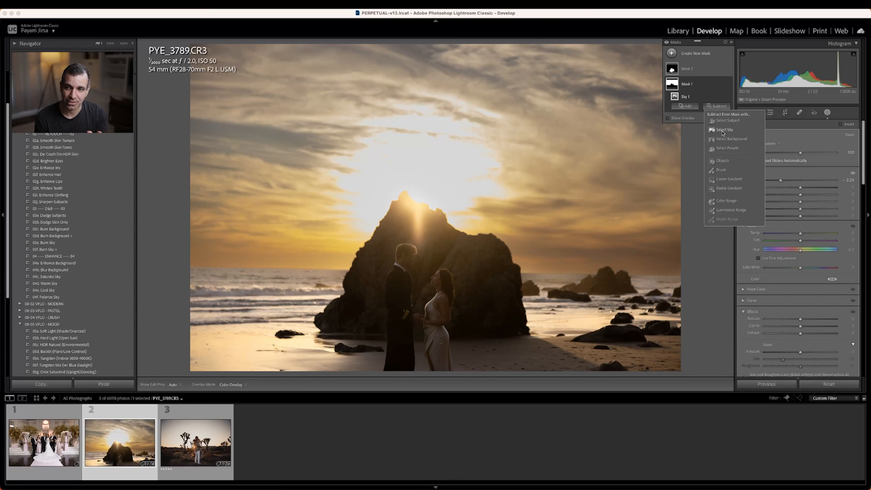
pyautogui.click(725, 170)
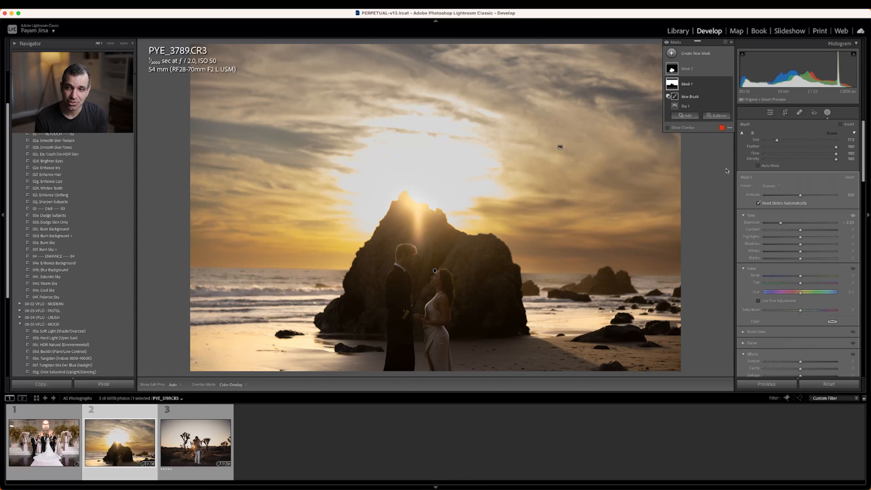
pyautogui.scroll(3, 454, 250)
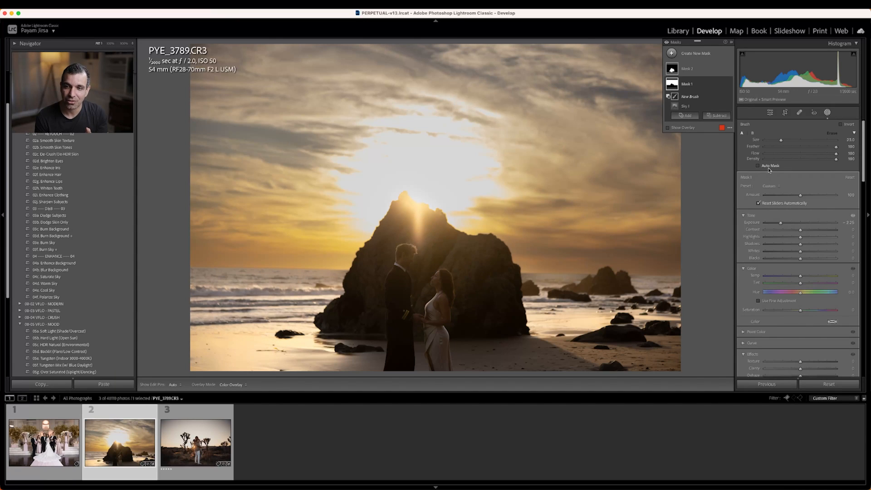
pyautogui.press('h')
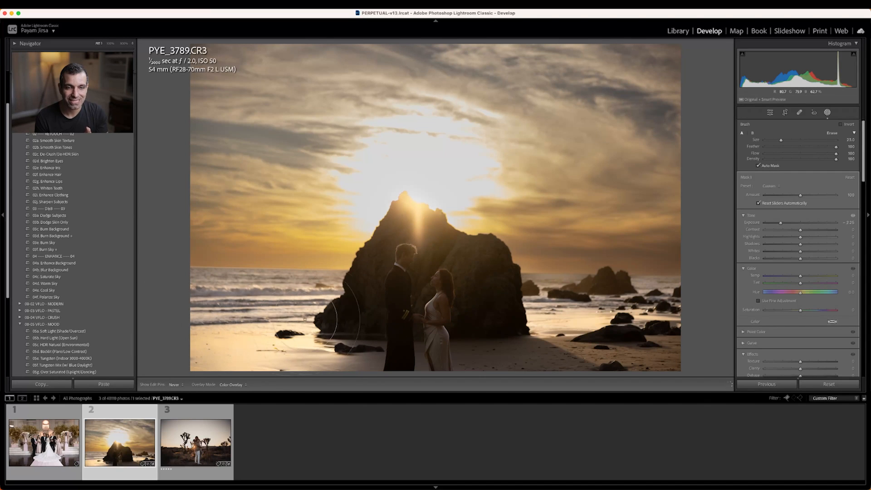
pyautogui.press('h')
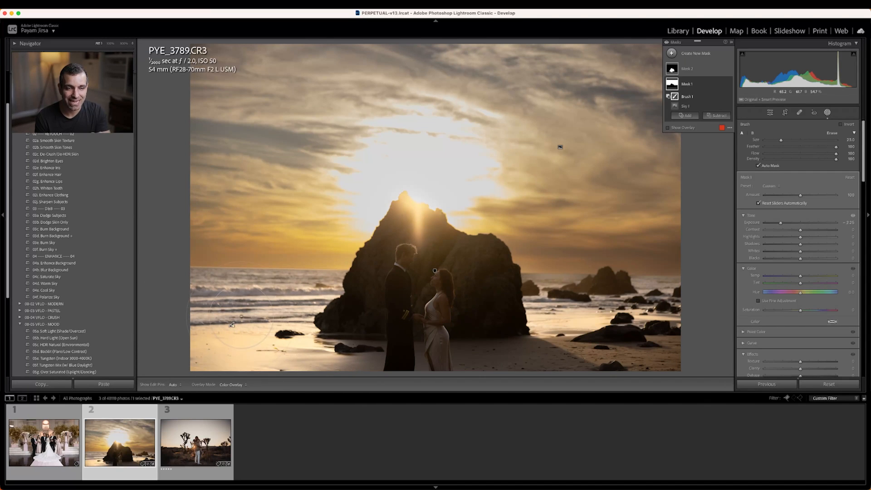
pyautogui.press('h')
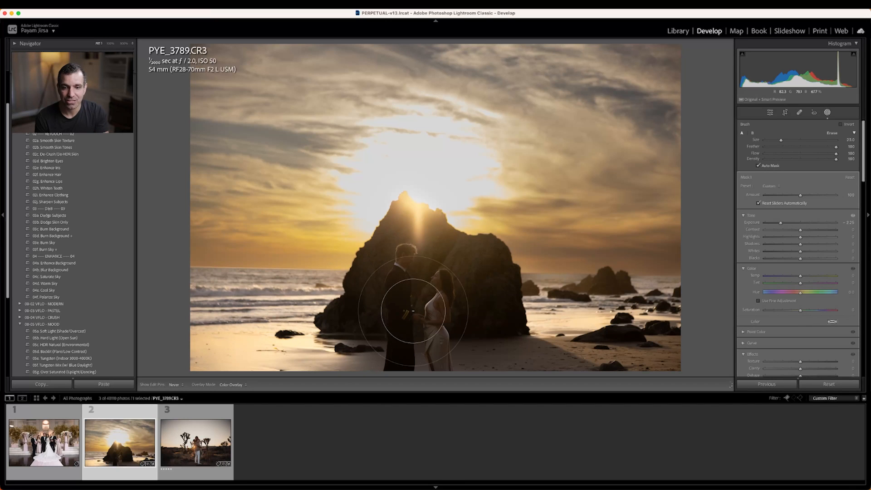
pyautogui.press('h')
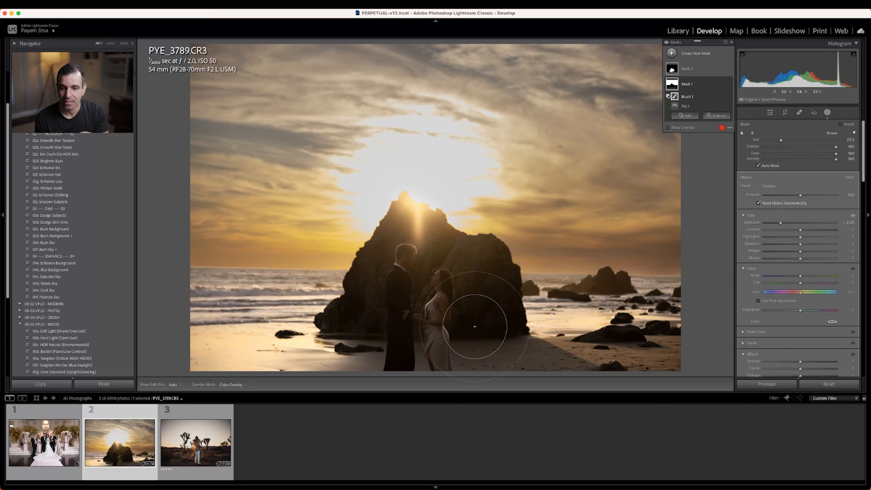
pyautogui.press('h')
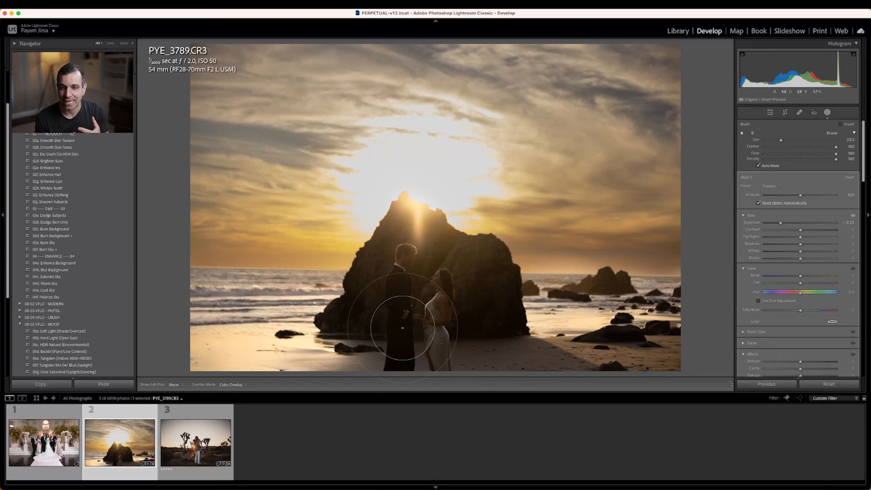
pyautogui.press('h')
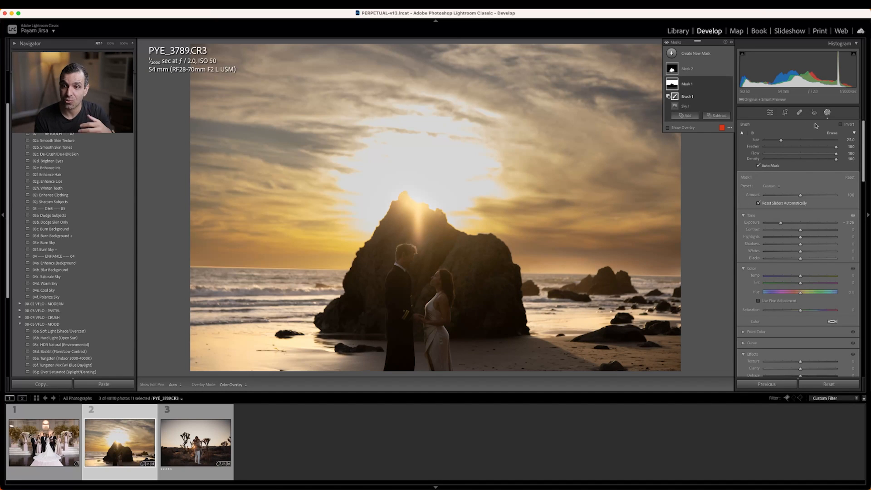
# - Delete both the Sky and Subject masks from the beach photo and leave the masking tools
pyautogui.click(707, 85)
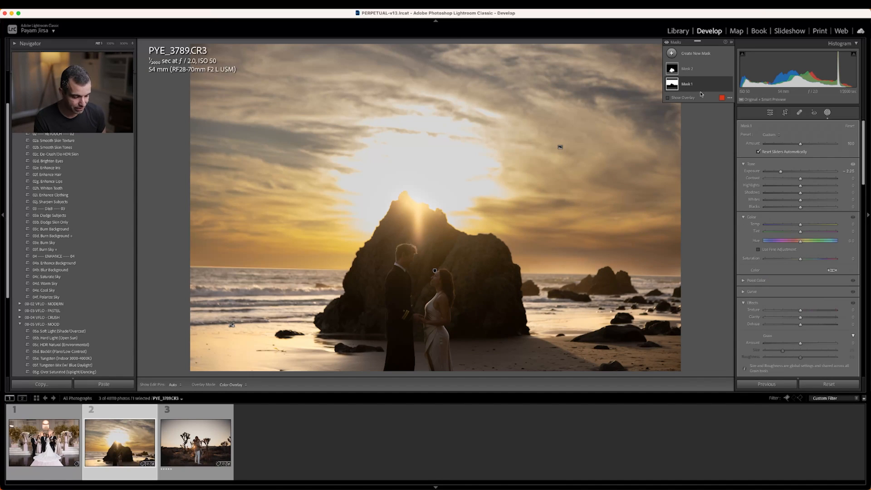
pyautogui.press('Delete')
pyautogui.click(702, 72)
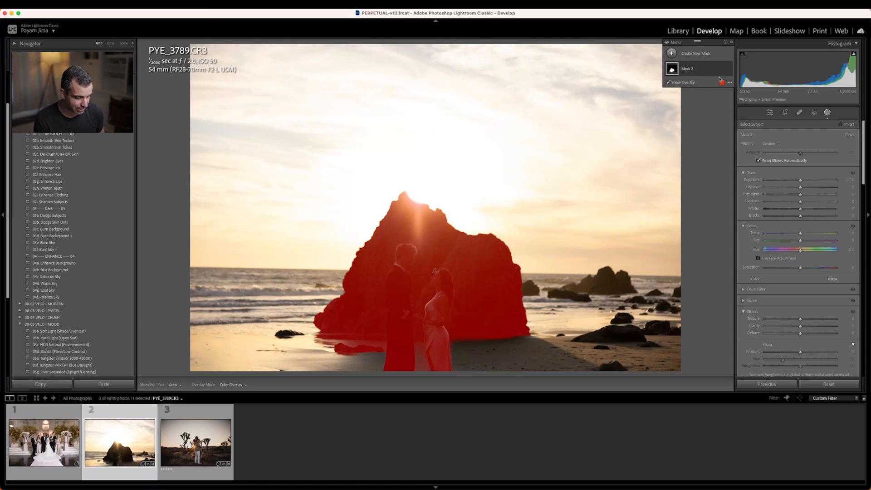
pyautogui.press('Delete')
pyautogui.click(826, 112)
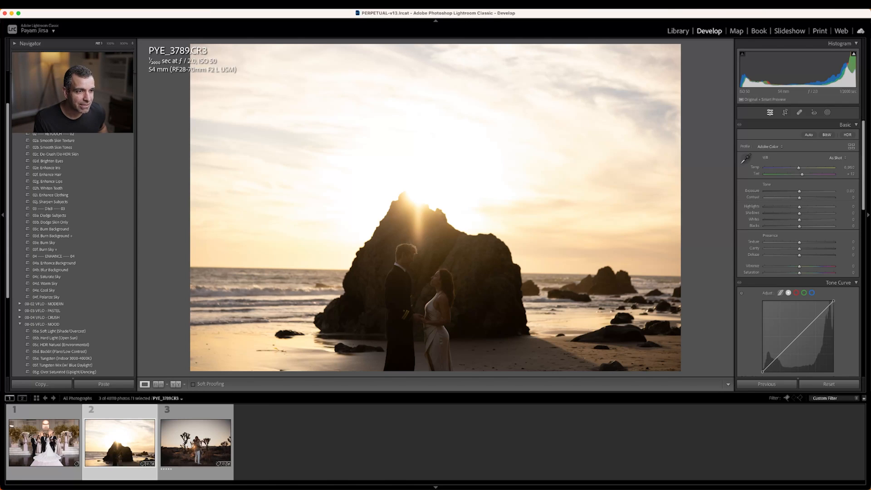
# - Switch to the Advanced AI-Masking in Lightroom PDF and read the Advanced Selection Menu page
pyautogui.press('super+Tab')
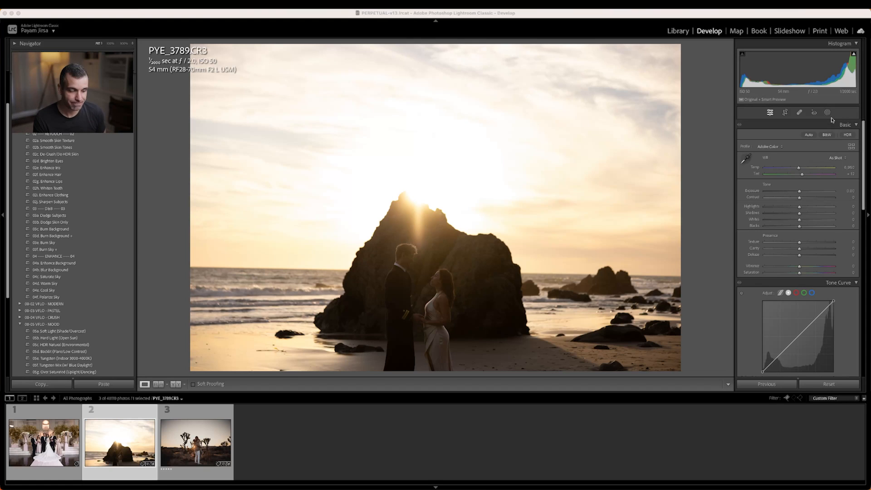
pyautogui.press('super+Tab')
pyautogui.press('super+Tab')
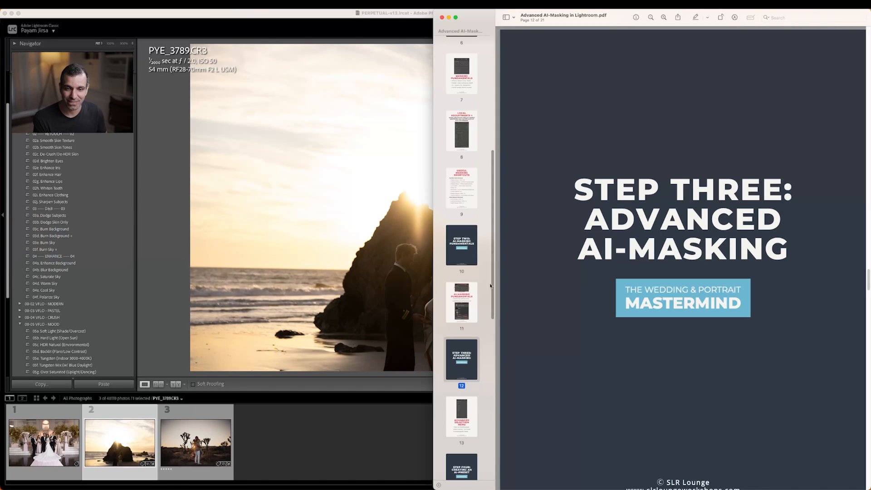
pyautogui.scroll(-2, 482, 315)
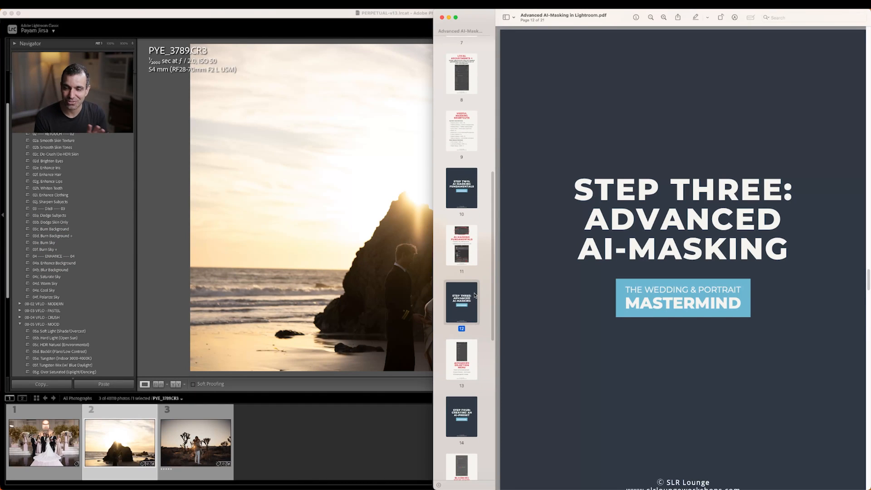
pyautogui.click(476, 346)
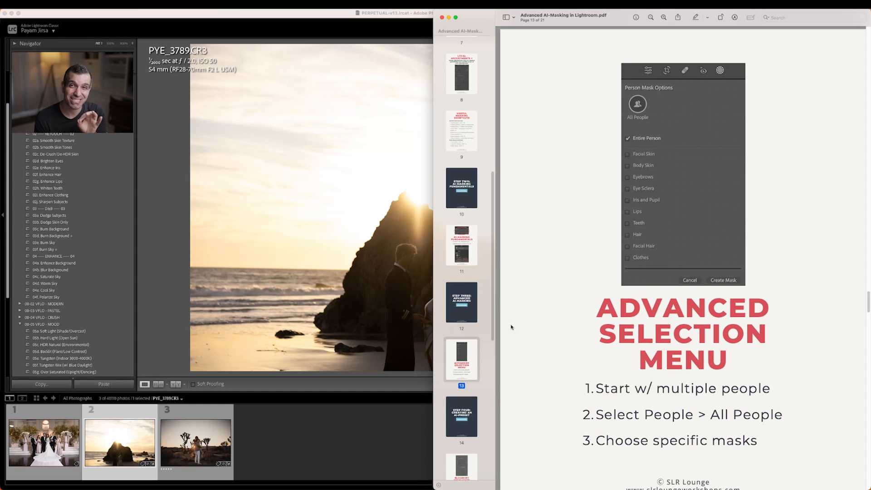
# - Switch back to Lightroom Classic and open the wedding party photo from the 03 - Advanced AI Selections collection for developing
pyautogui.click(274, 19)
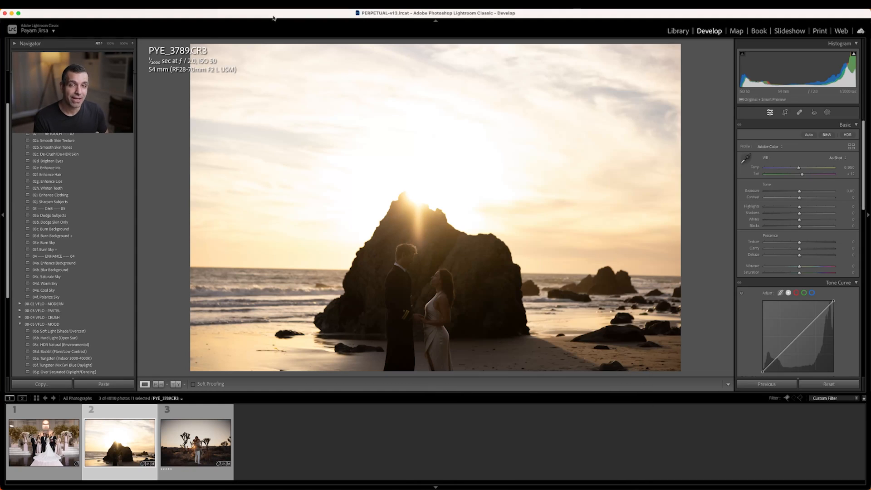
pyautogui.press('g')
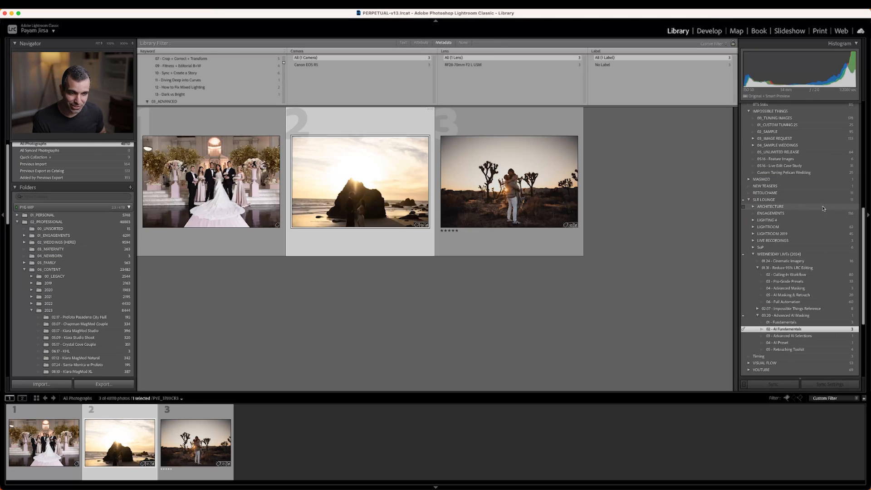
pyautogui.click(855, 336)
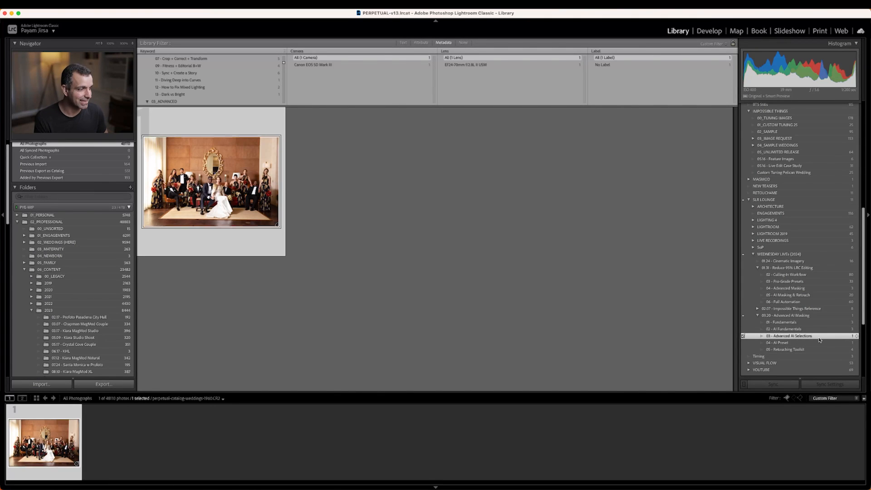
pyautogui.doubleClick(187, 173)
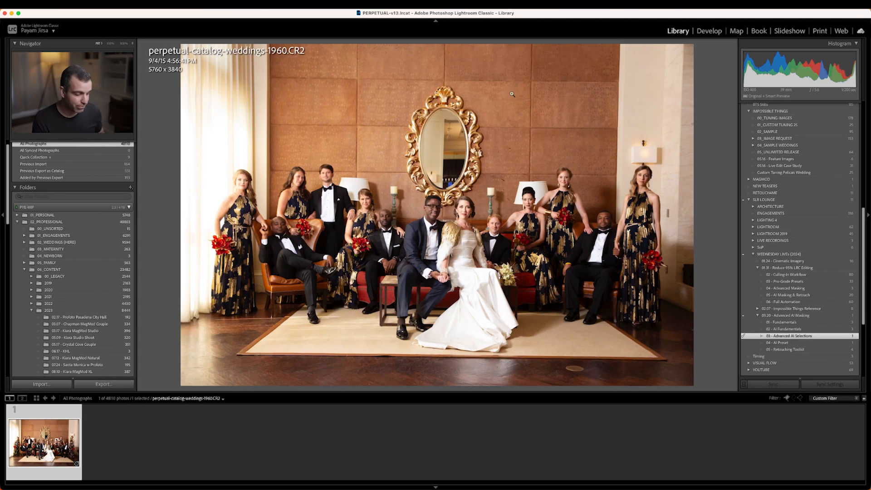
pyautogui.press('d')
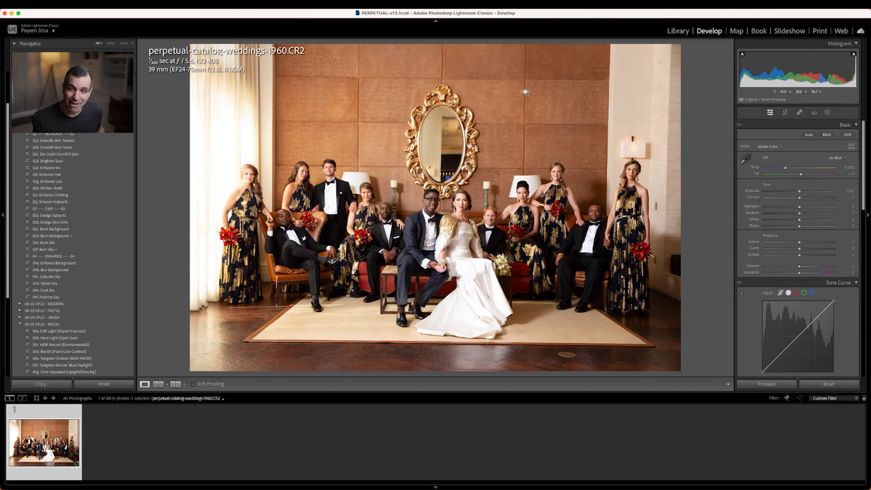
# - Start a people mask for All People in the wedding party photo, with Entire Person deselected
pyautogui.hotkey('shift', 'w')
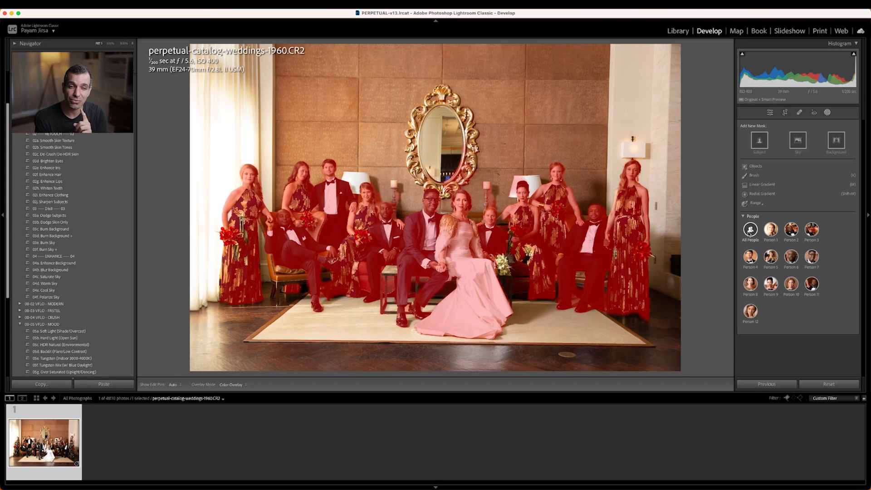
pyautogui.click(750, 231)
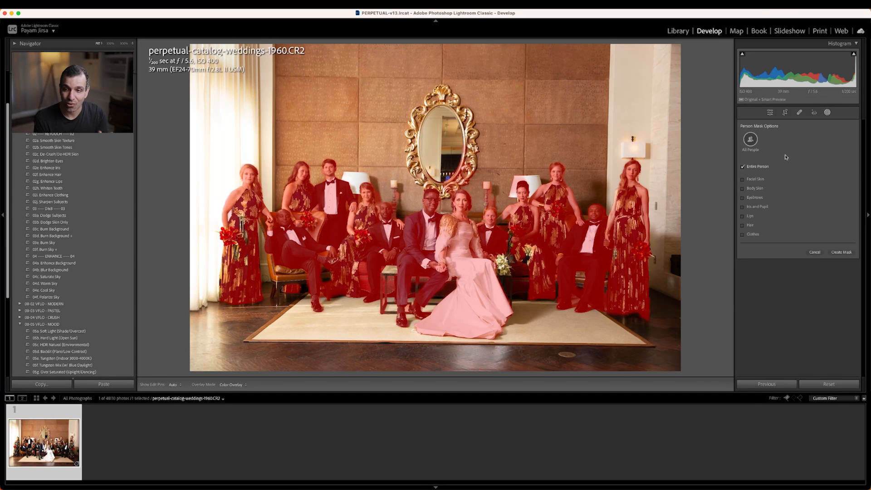
pyautogui.click(743, 167)
# - Preview the Facial Skin, Body Skin, Eyebrows, Iris and Pupil, Lips, Hair and Clothes selections one at a time
pyautogui.click(742, 180)
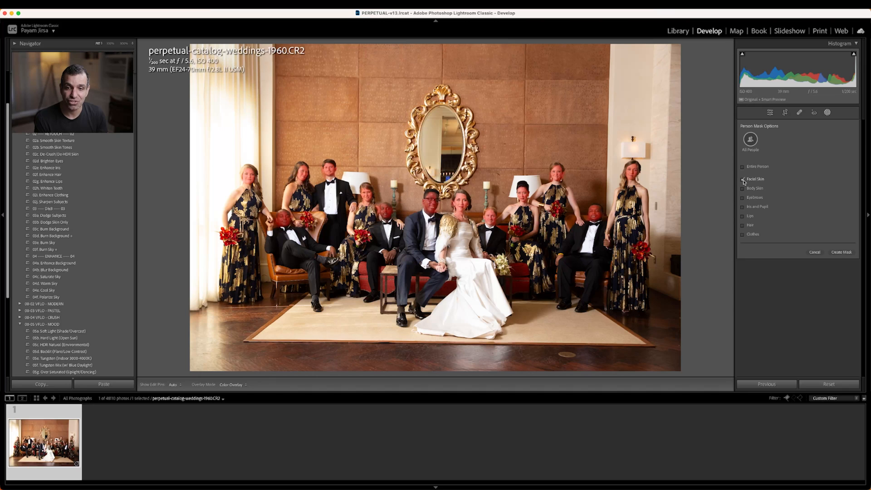
pyautogui.click(743, 180)
pyautogui.click(743, 189)
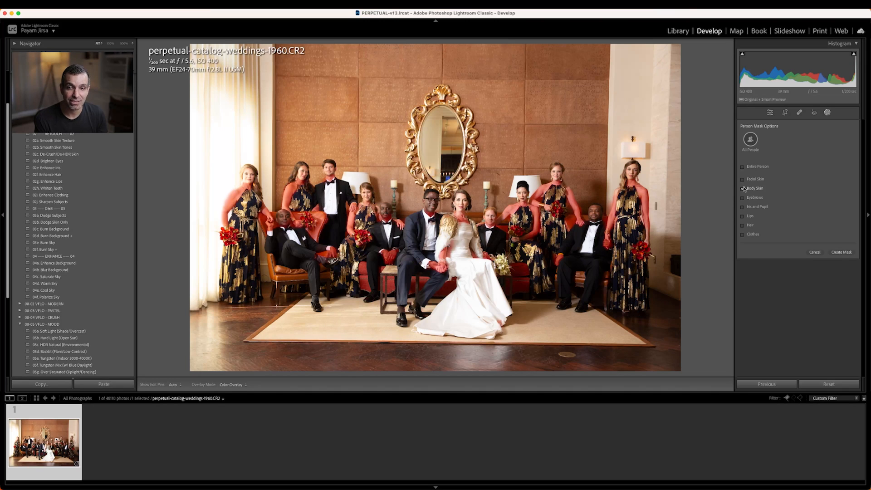
pyautogui.click(742, 188)
pyautogui.click(743, 198)
pyautogui.click(742, 198)
pyautogui.click(743, 207)
pyautogui.click(742, 217)
pyautogui.click(742, 225)
pyautogui.click(742, 225)
pyautogui.click(743, 234)
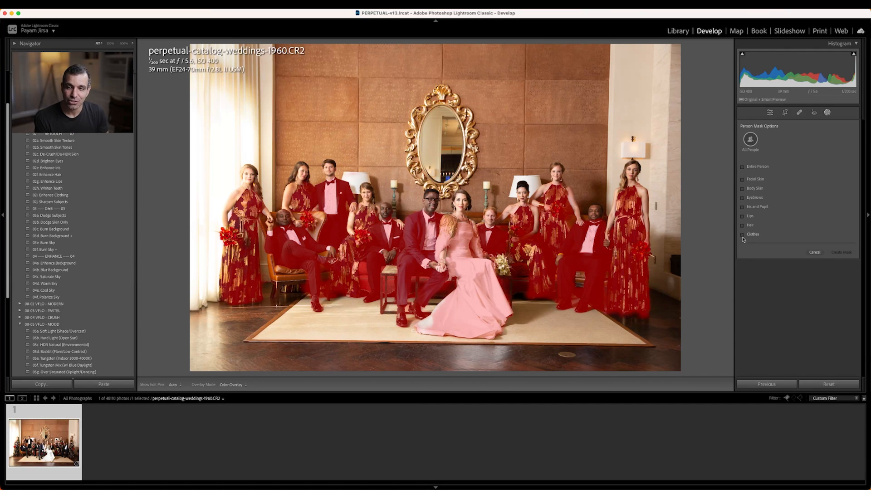
pyautogui.click(742, 235)
# - Create a single combined mask from Facial Skin and Body Skin for everyone in the photo
pyautogui.click(742, 179)
pyautogui.click(742, 189)
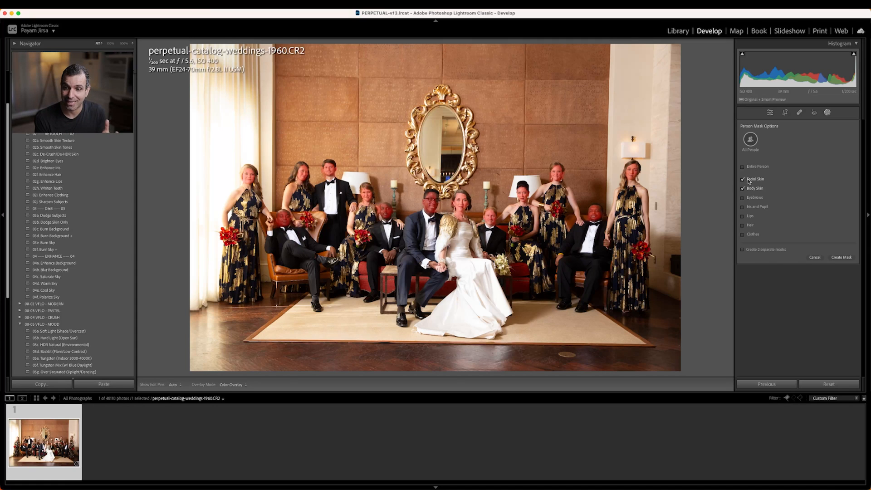
pyautogui.click(840, 258)
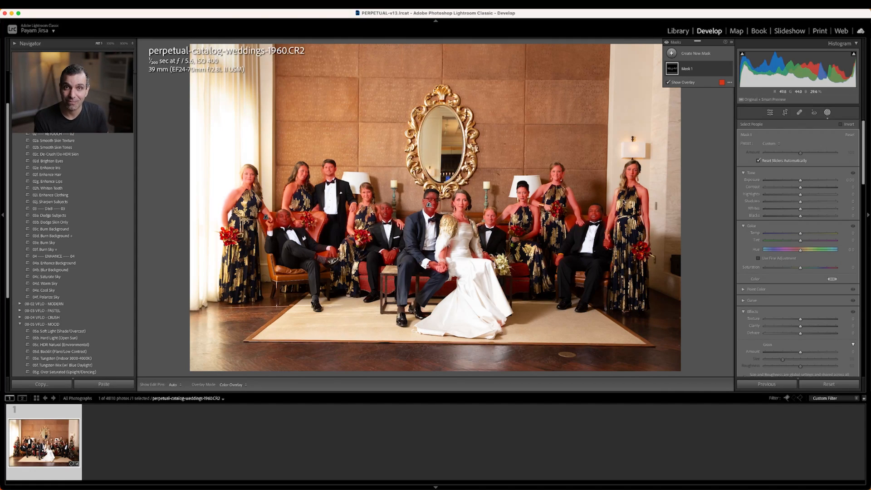
# - Expand Mask 1 to examine its Body Skin and Facial Skin components and its available mask options
pyautogui.click(673, 70)
pyautogui.click(673, 69)
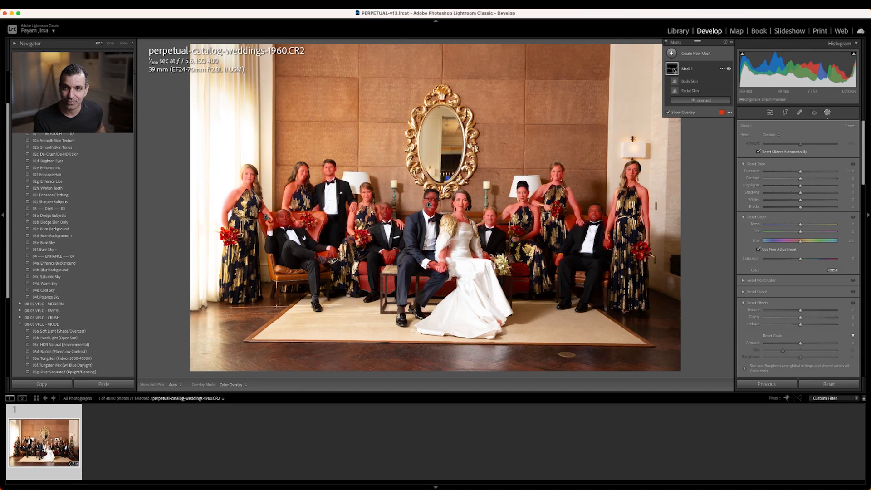
pyautogui.click(729, 68)
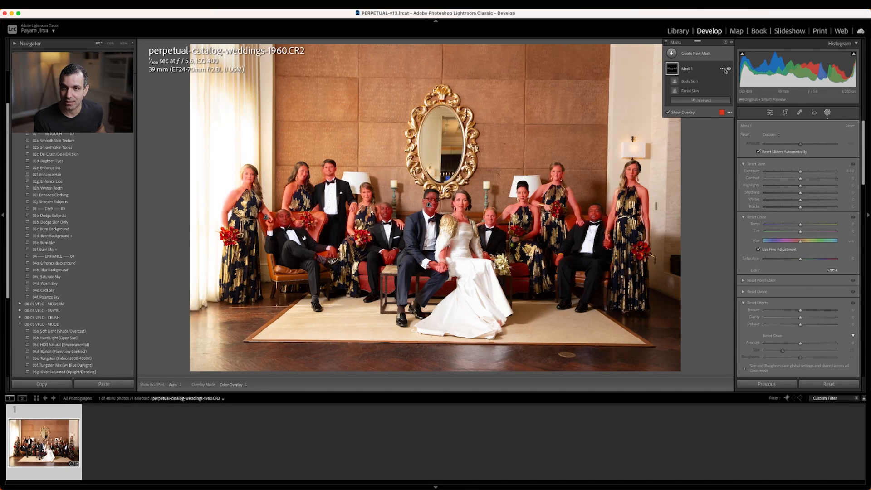
pyautogui.click(722, 68)
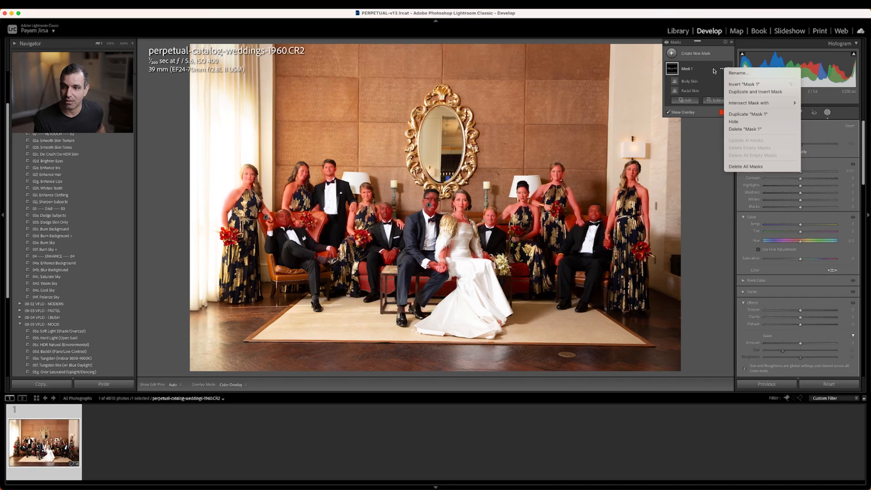
pyautogui.click(703, 71)
pyautogui.click(681, 71)
pyautogui.click(673, 70)
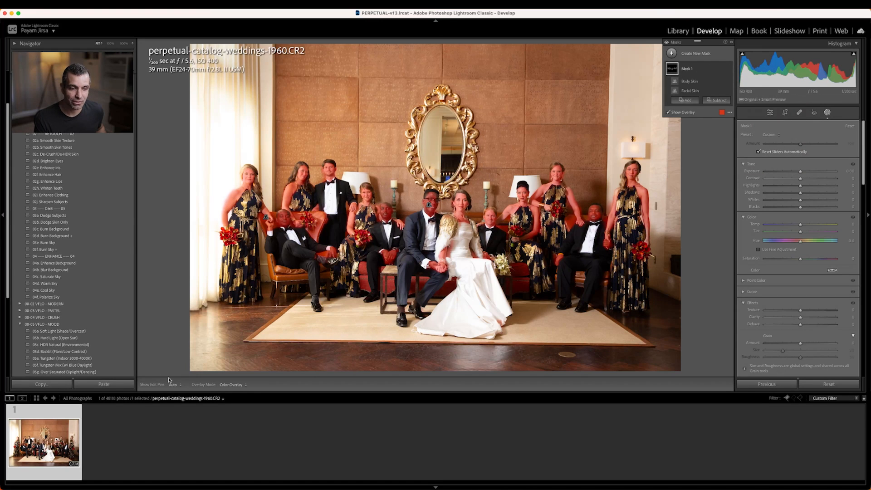
# - Inspect the skin mask in the White on Black overlay mode and return to Color Overlay
pyautogui.click(237, 385)
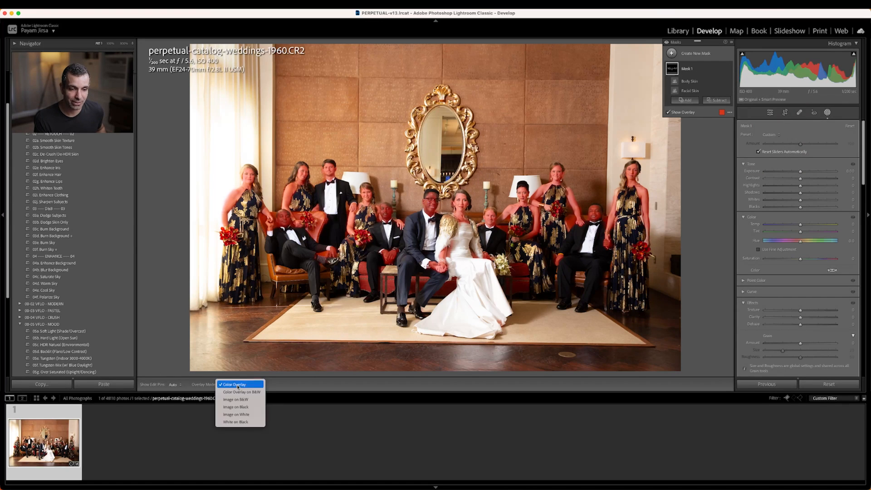
pyautogui.click(236, 421)
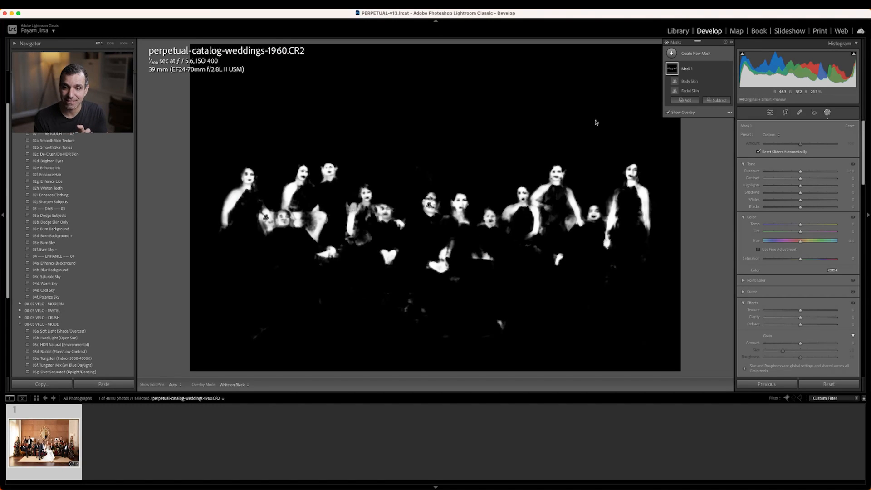
pyautogui.click(233, 385)
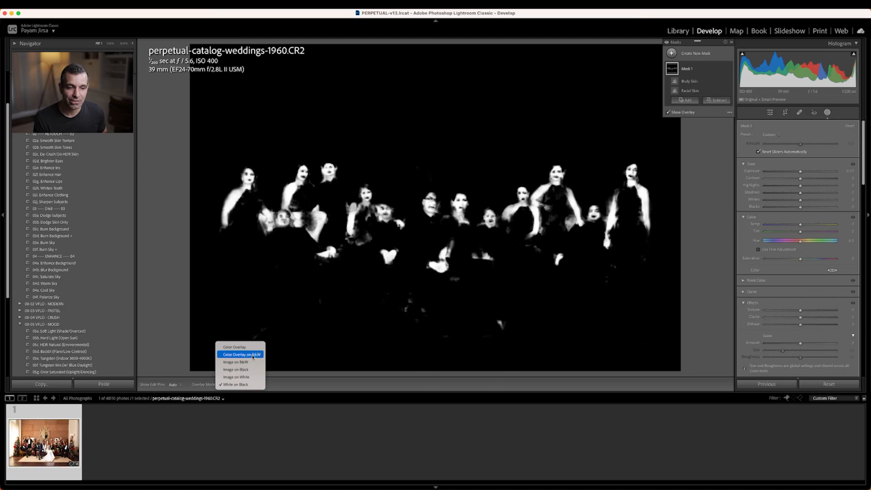
pyautogui.click(261, 347)
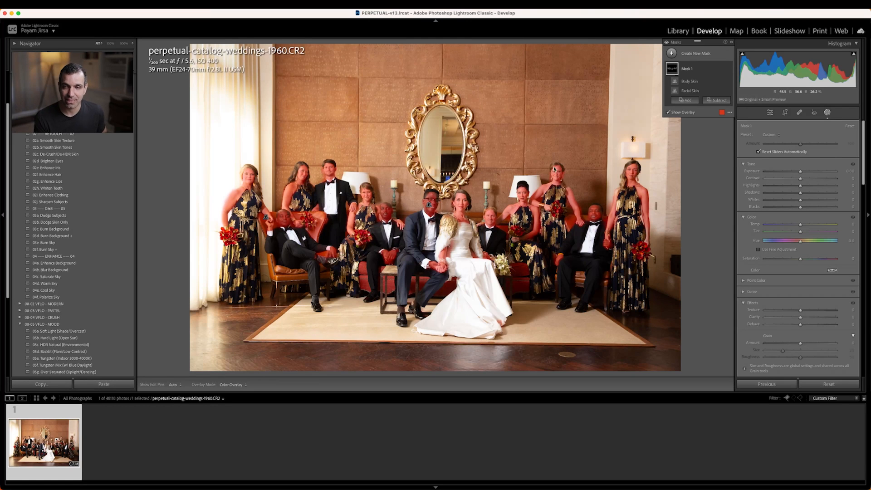
# - Apply the 05a Soft Light (Shade/Overcast) preset and lower the whole photo's Exposure to about -0.80
pyautogui.click(68, 330)
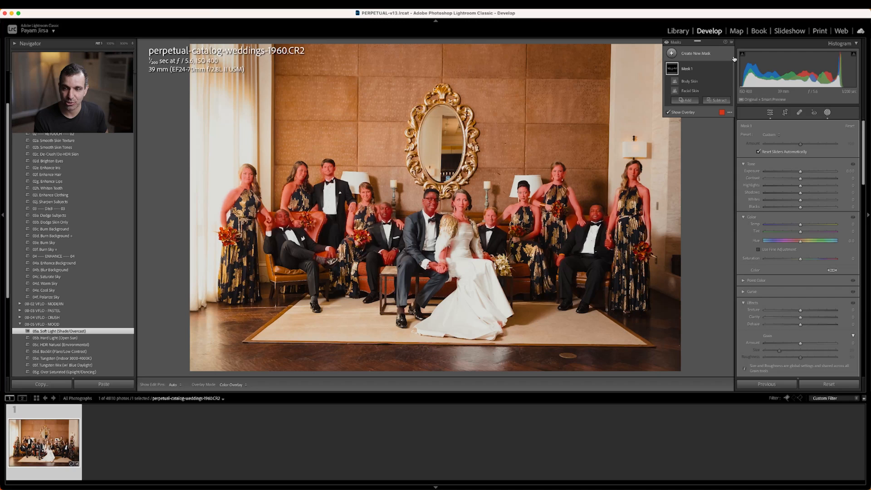
pyautogui.moveTo(800, 171); pyautogui.dragTo(796, 172)
pyautogui.doubleClick(797, 173)
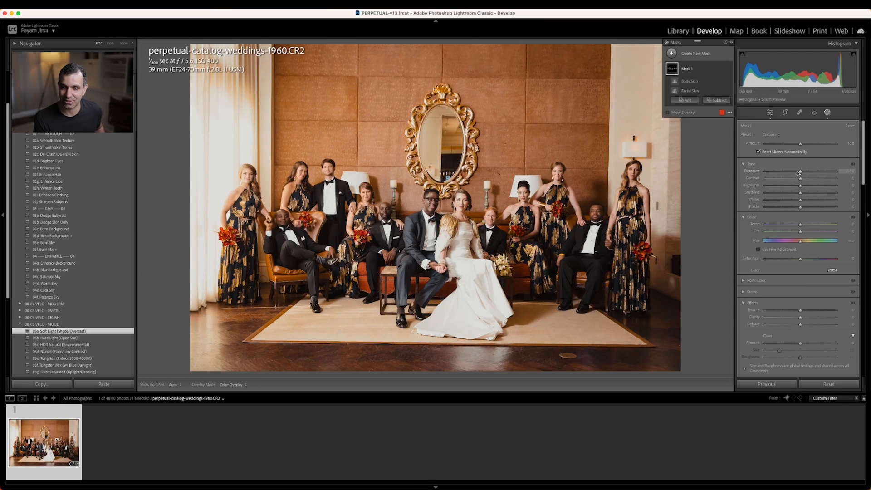
pyautogui.click(826, 113)
pyautogui.moveTo(798, 193); pyautogui.dragTo(793, 192)
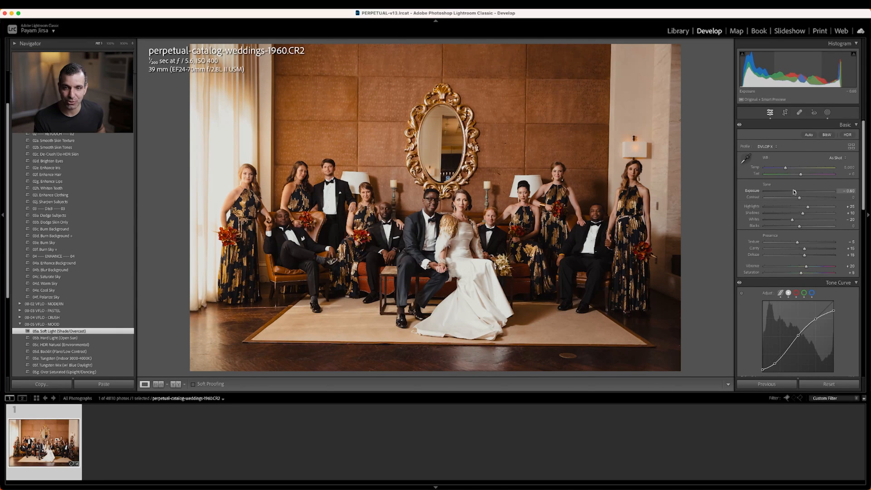
# - Brighten the skin mask with Highlights at 30, Whites at 10 and Exposure at 0.20
pyautogui.click(826, 112)
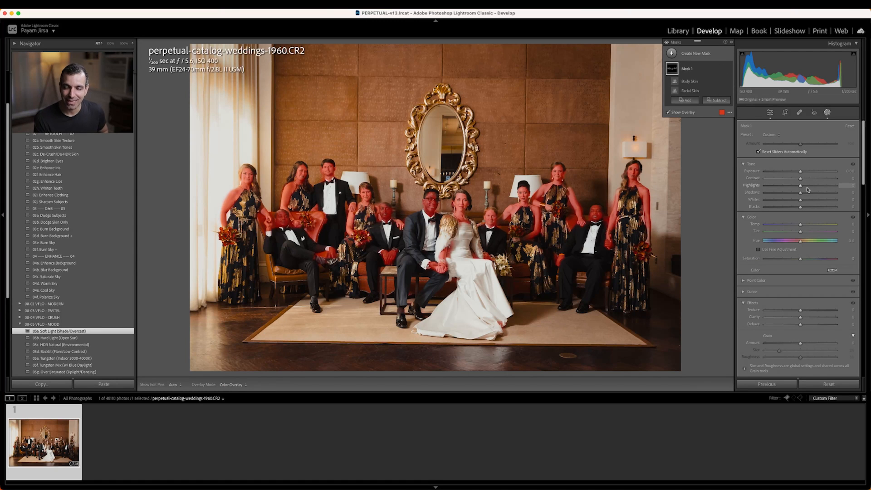
pyautogui.press('Up')
pyautogui.press('Up')
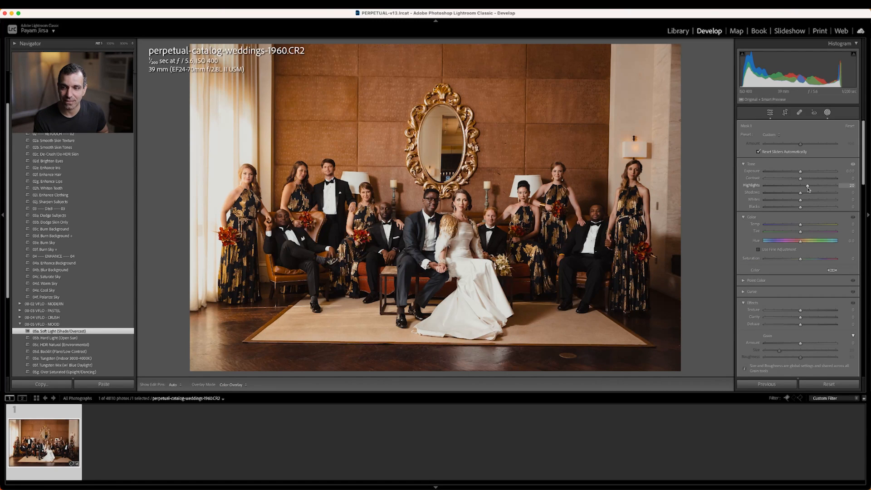
pyautogui.press('Up')
pyautogui.press('Up')
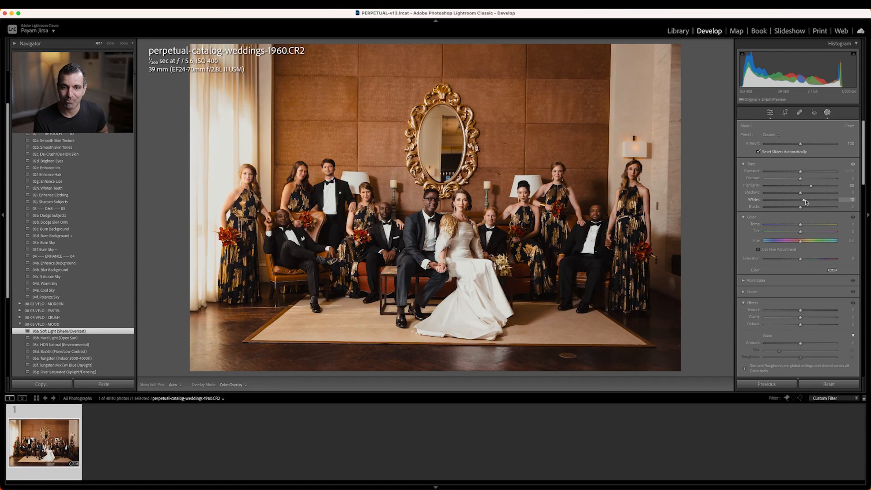
pyautogui.press('Up')
pyautogui.press('Up')
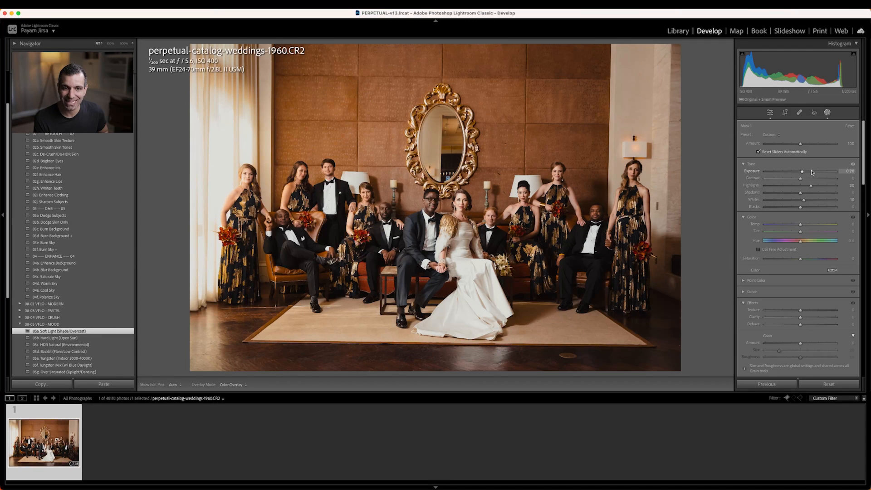
pyautogui.press('Down')
pyautogui.press('Down')
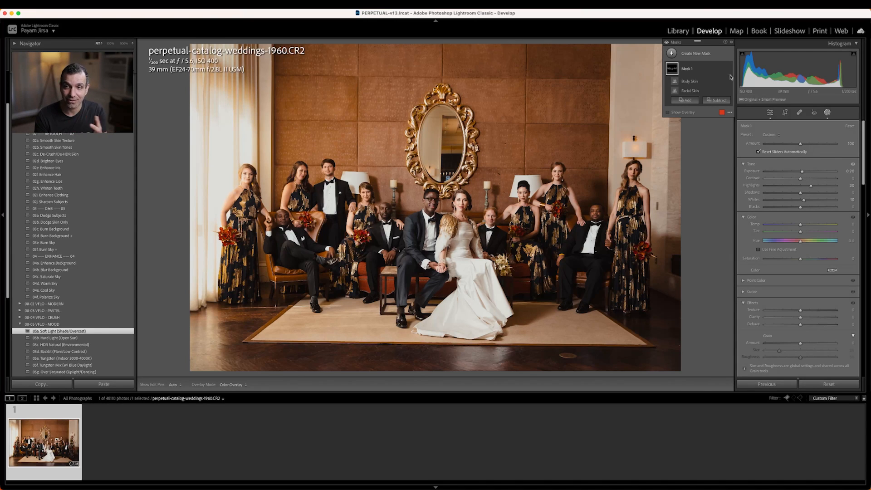
# - Toggle the masks off and on repeatedly to compare the skin before and after the adjustment
pyautogui.click(666, 43)
pyautogui.click(667, 44)
pyautogui.click(666, 43)
pyautogui.click(667, 43)
pyautogui.click(667, 43)
pyautogui.click(667, 43)
pyautogui.click(667, 43)
pyautogui.click(667, 43)
pyautogui.click(666, 42)
pyautogui.click(667, 43)
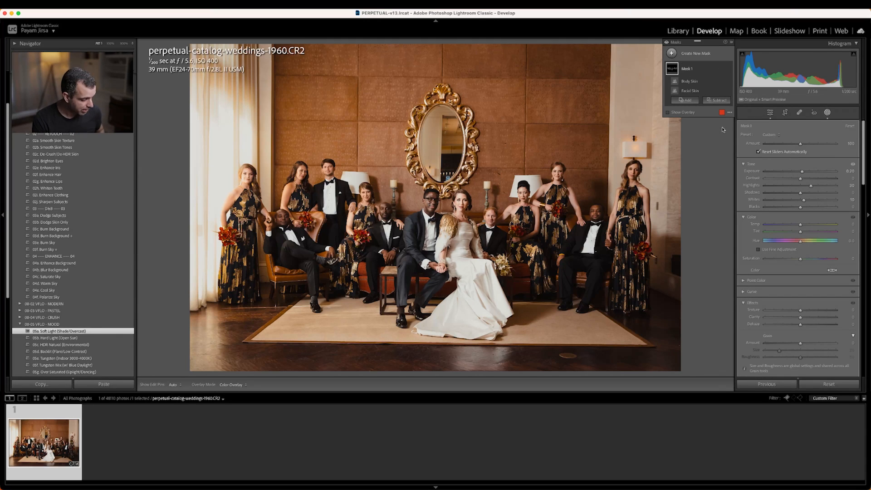
# - Delete all masks from the wedding party photo and return to the library grid
pyautogui.rightClick(695, 68)
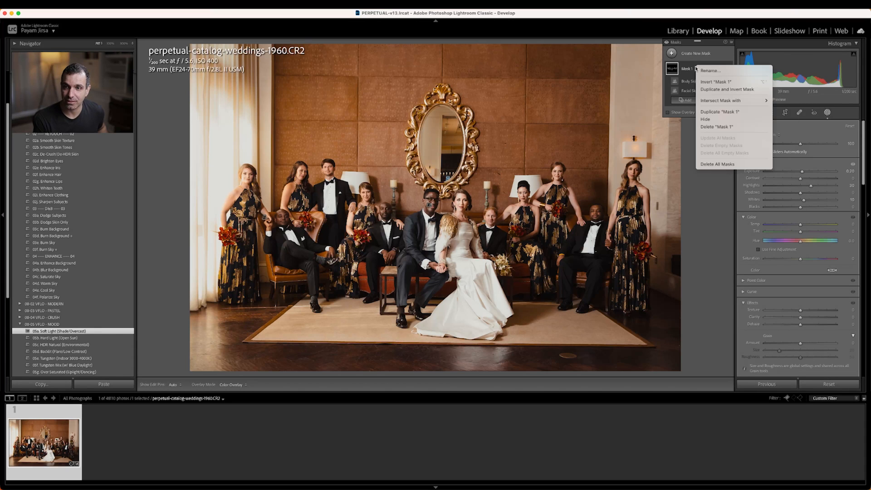
pyautogui.click(711, 164)
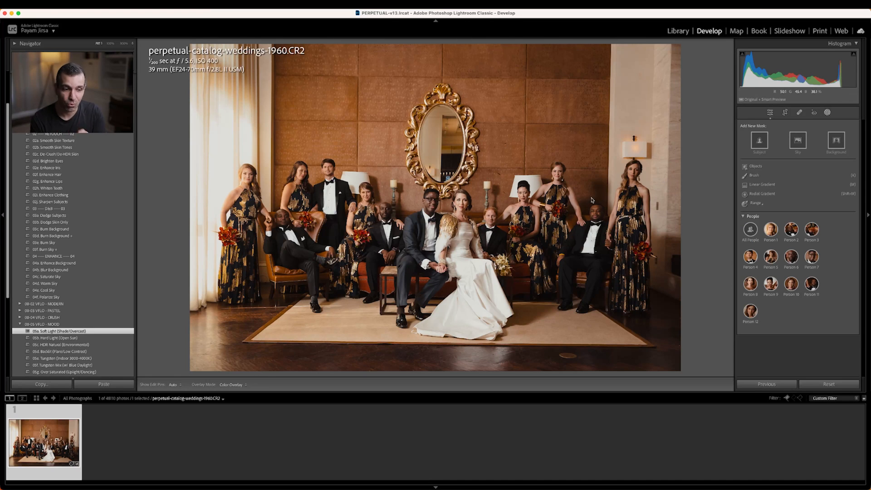
pyautogui.press('g')
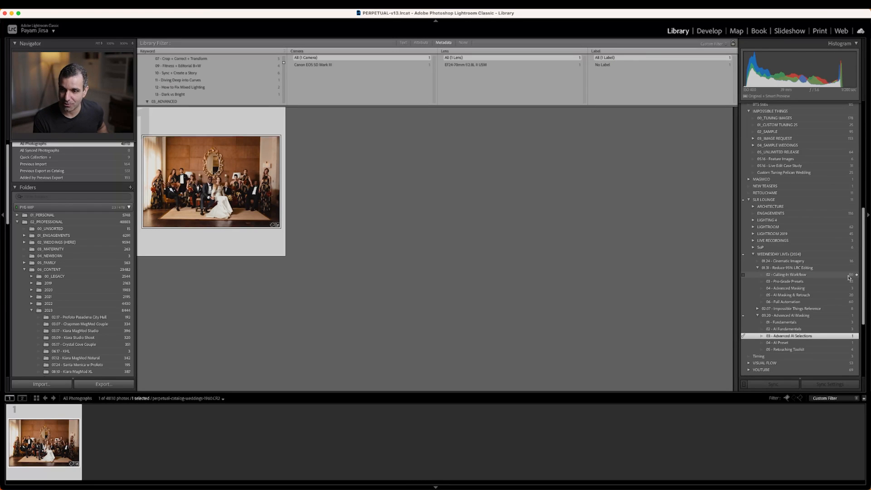
# - Open the portrait of the woman in the black dress from the 01 - Fundamentals collection for developing
pyautogui.click(856, 323)
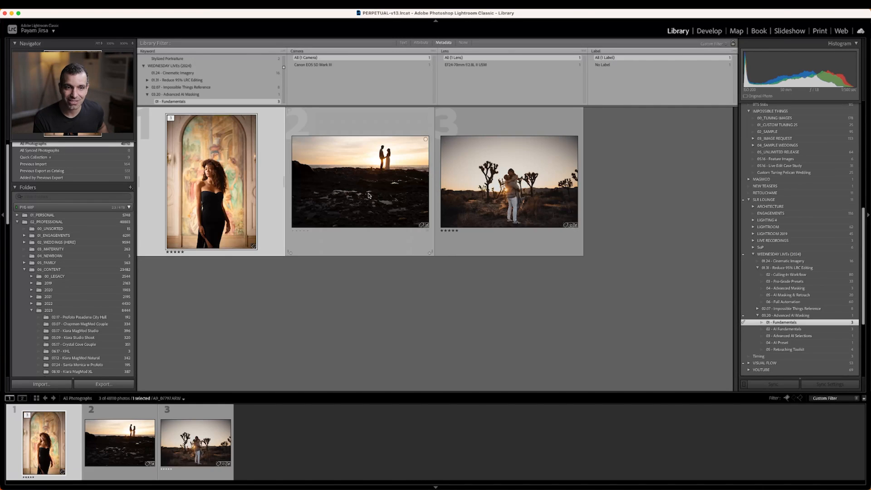
pyautogui.doubleClick(354, 175)
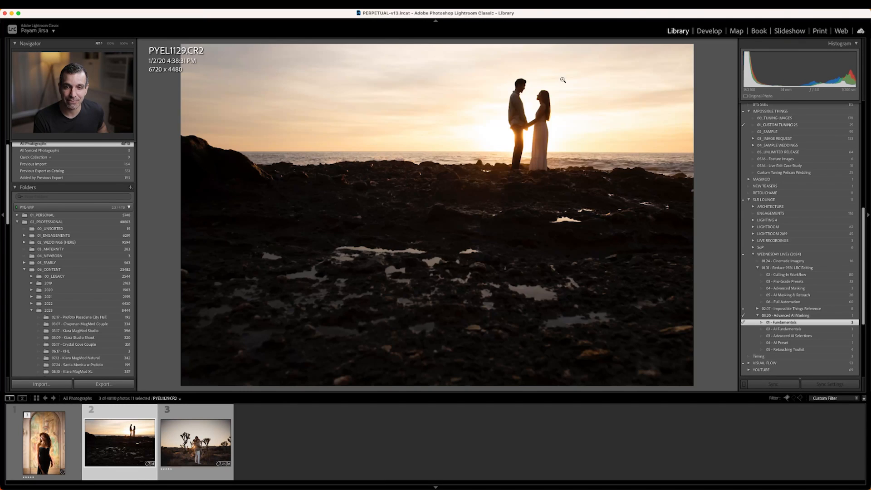
pyautogui.press('g')
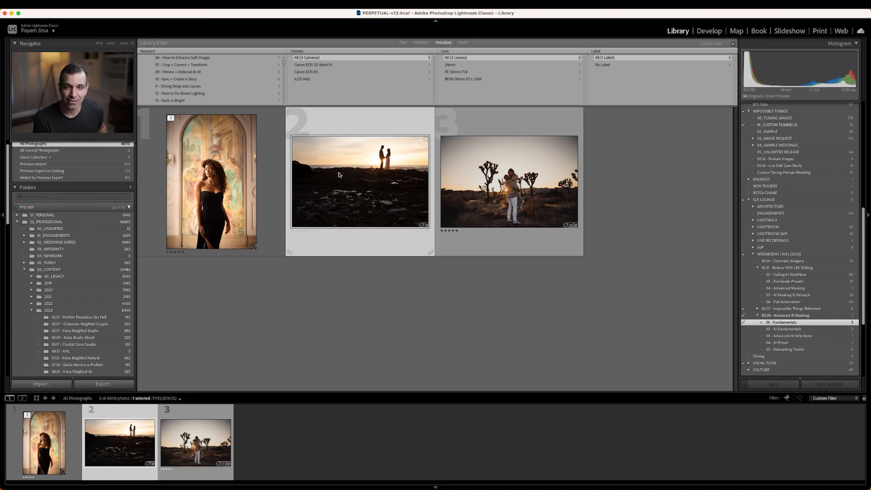
pyautogui.click(252, 170)
pyautogui.press('d')
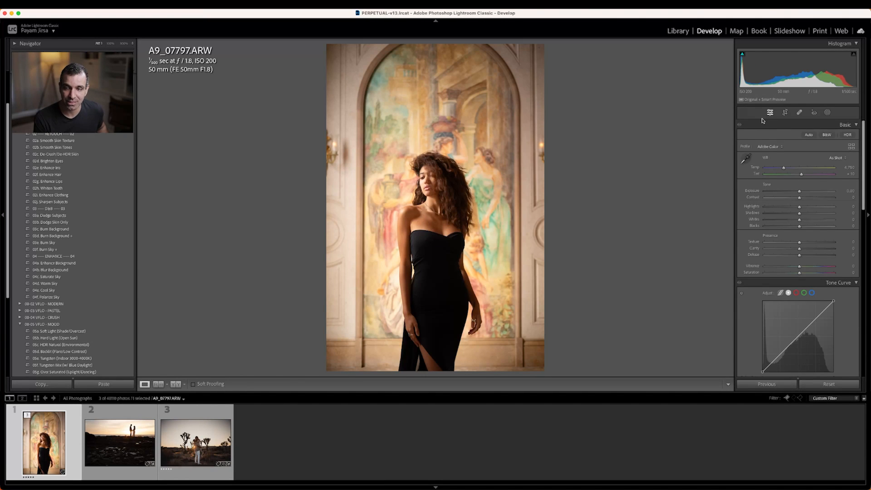
# - Examine the Person 1 mask options on the portrait and return to the library grid without creating a mask
pyautogui.hotkey('shift', 'w')
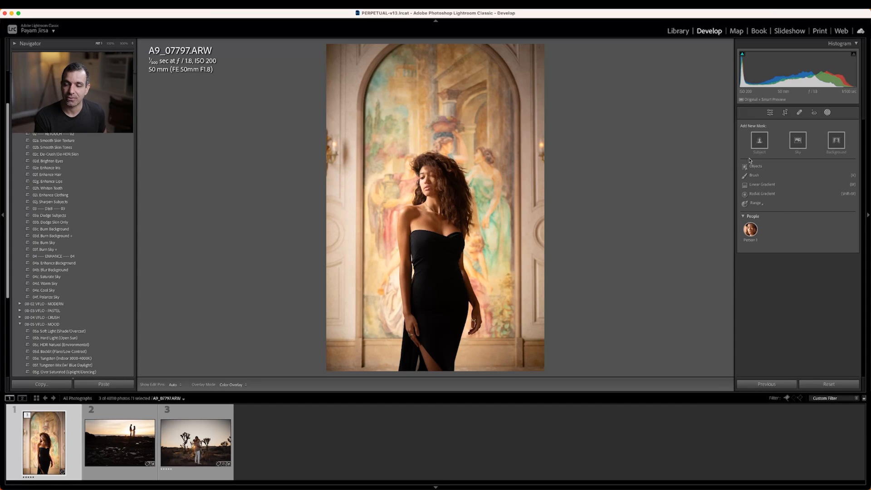
pyautogui.click(755, 232)
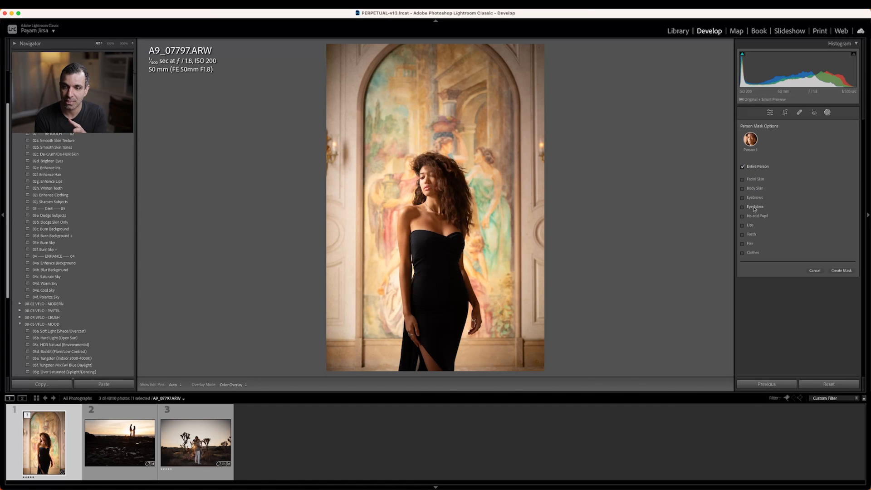
pyautogui.click(746, 167)
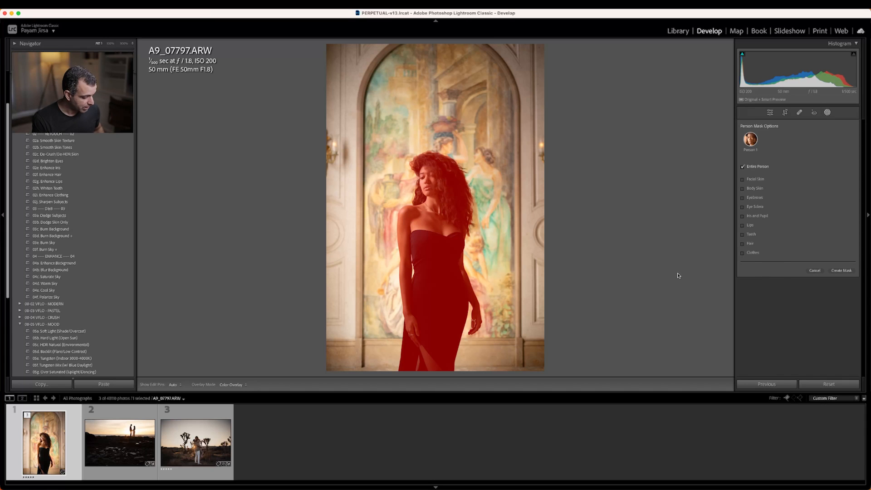
pyautogui.press('g')
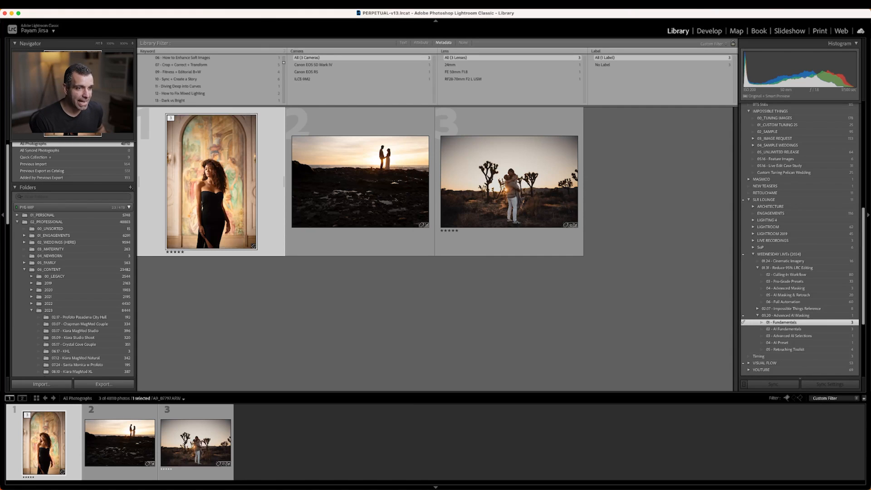
# - Open the wedding party photo from the 03 - Advanced AI Selections collection for developing
pyautogui.press('super+Tab')
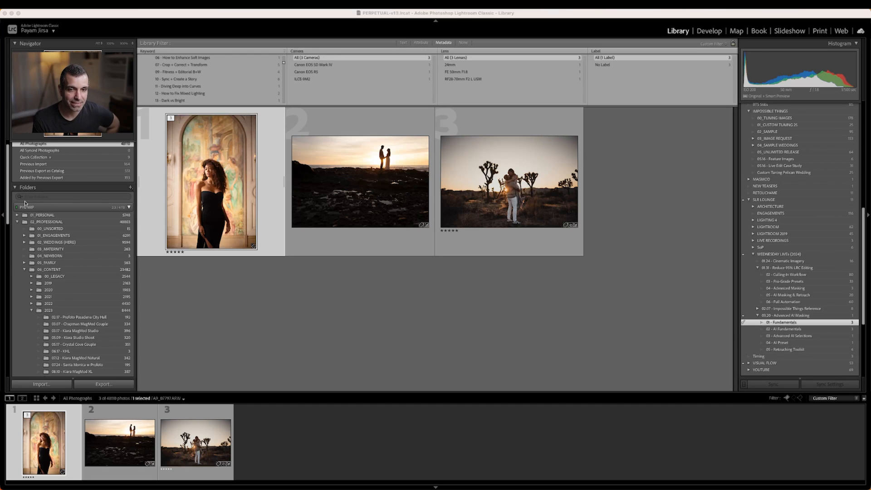
pyautogui.scroll(-8, 129, 312)
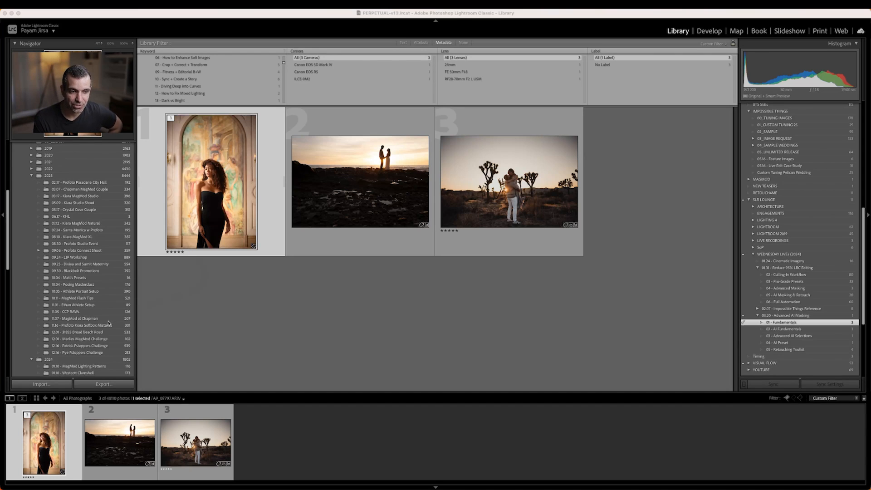
pyautogui.click(857, 335)
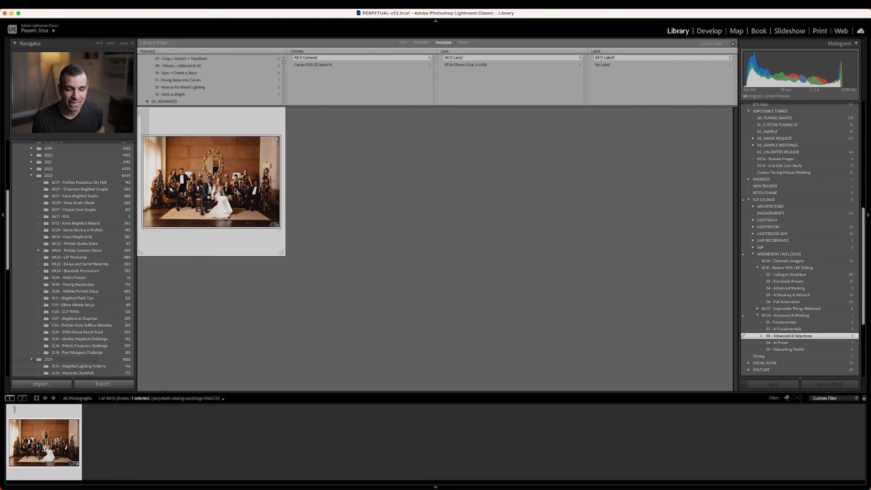
pyautogui.doubleClick(236, 192)
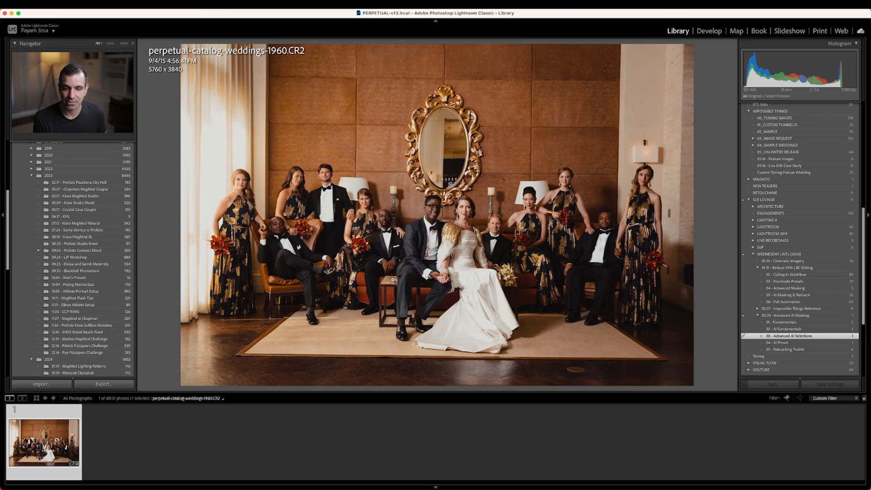
pyautogui.press('d')
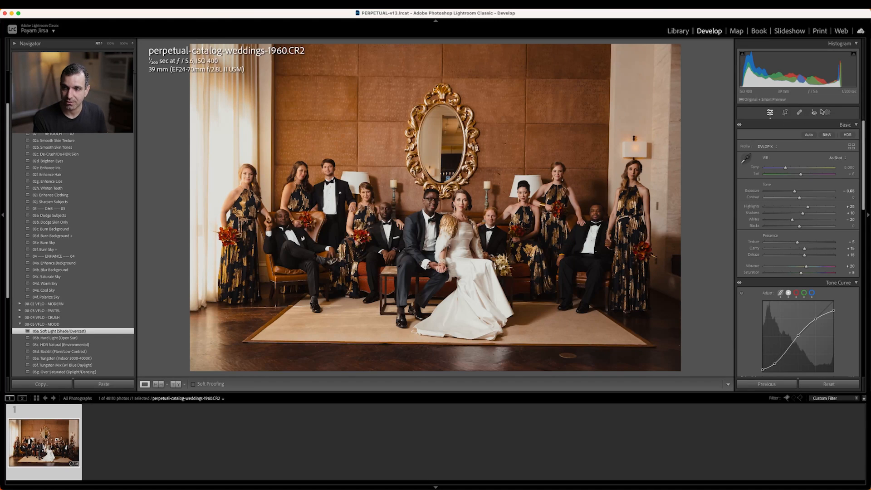
# - Create an All People mask on the wedding party photo that covers only Facial Skin and Body Skin
pyautogui.click(798, 112)
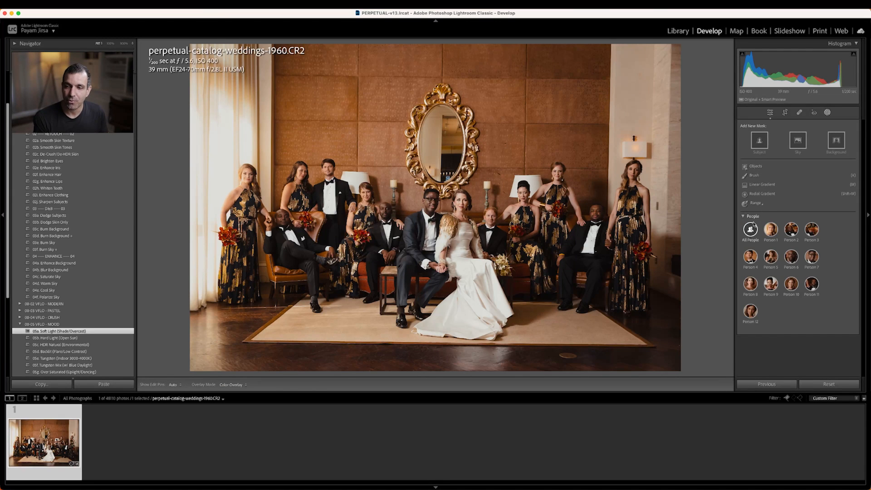
pyautogui.click(752, 227)
pyautogui.moveTo(743, 168)
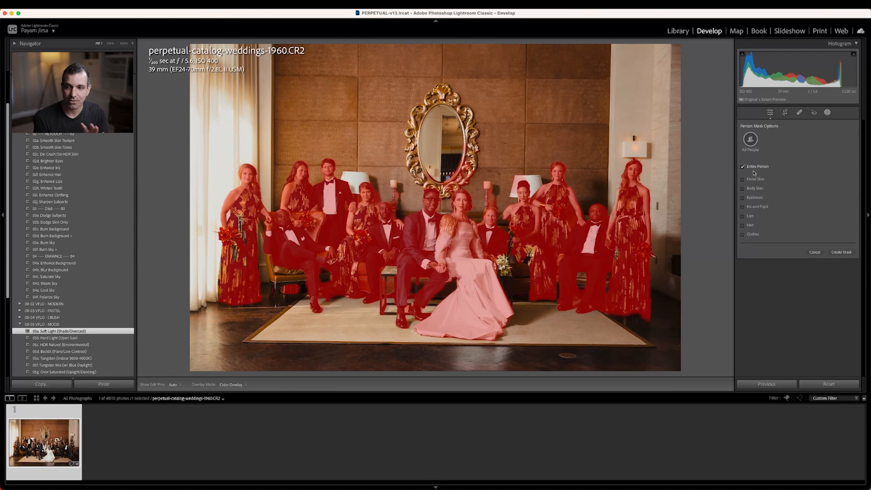
pyautogui.click(743, 167)
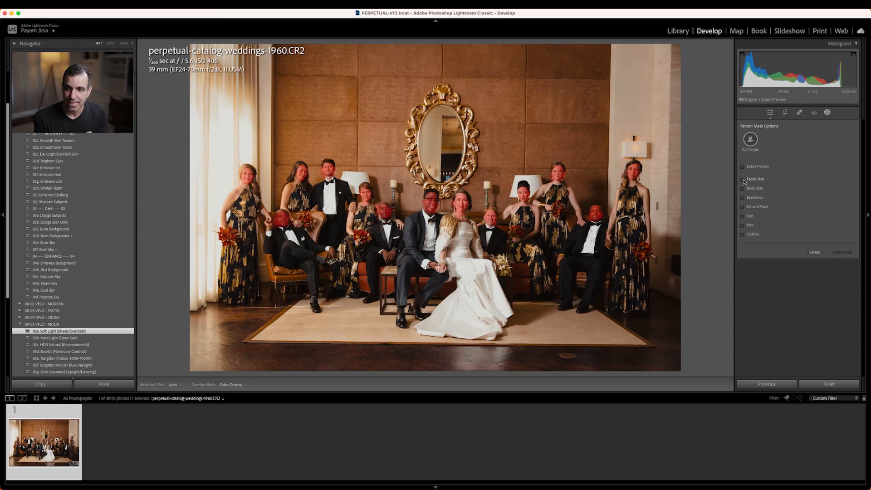
pyautogui.click(749, 179)
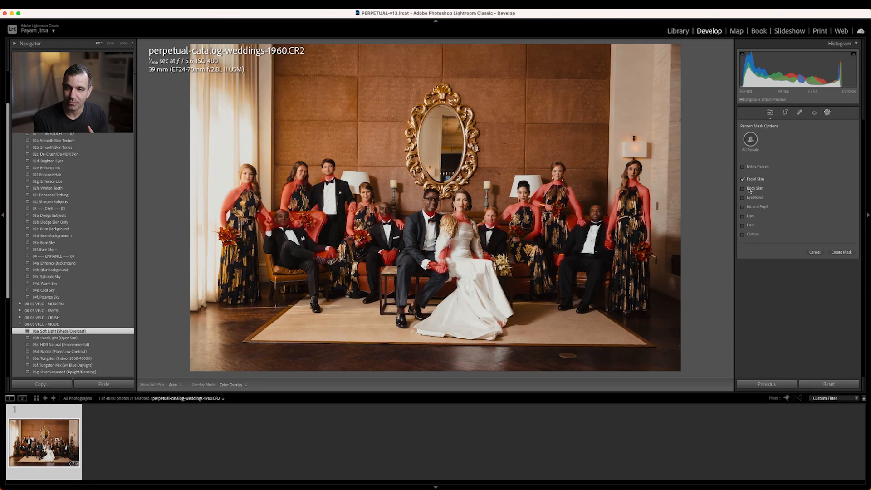
pyautogui.click(749, 188)
pyautogui.click(837, 258)
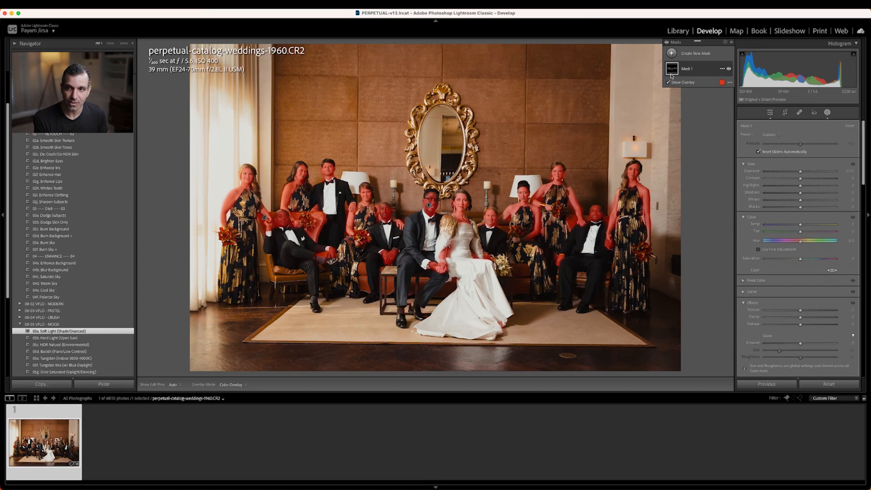
# - Inspect the skin mask with the White on Black overlay mode and return to the Color Overlay mode
pyautogui.click(236, 385)
pyautogui.click(239, 427)
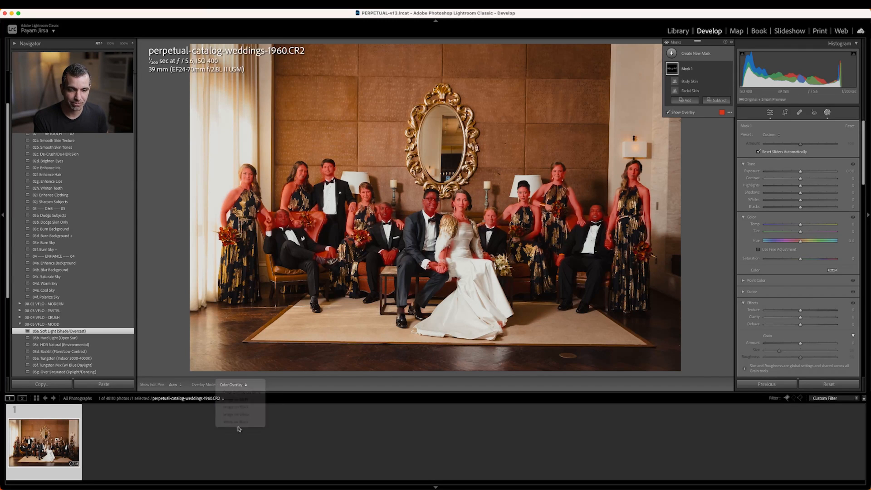
pyautogui.click(236, 386)
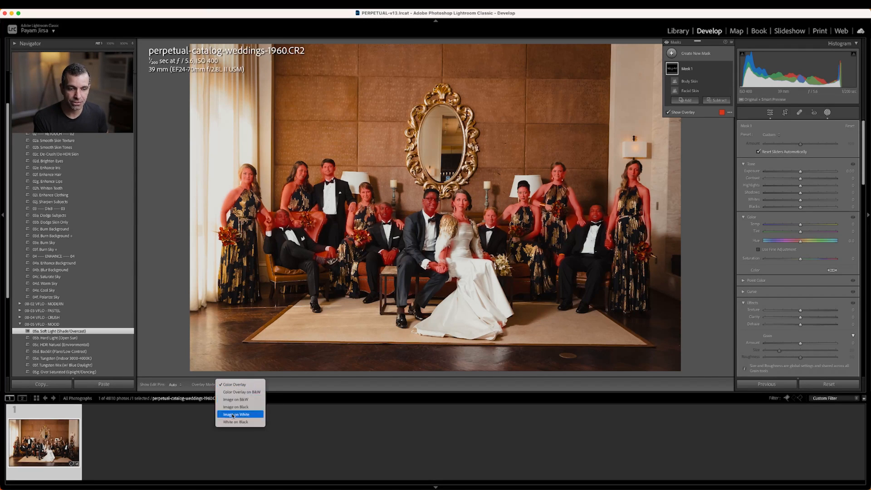
pyautogui.click(236, 420)
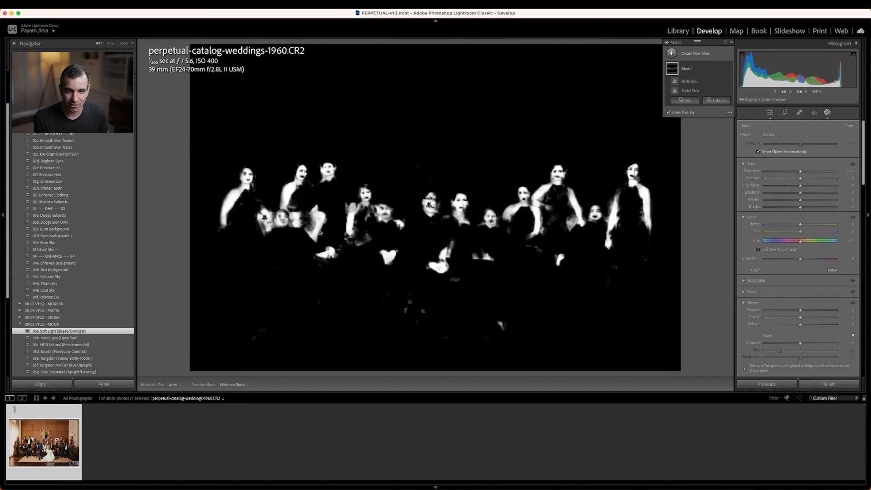
pyautogui.click(234, 384)
pyautogui.click(379, 328)
pyautogui.hotkey('shift', 'o')
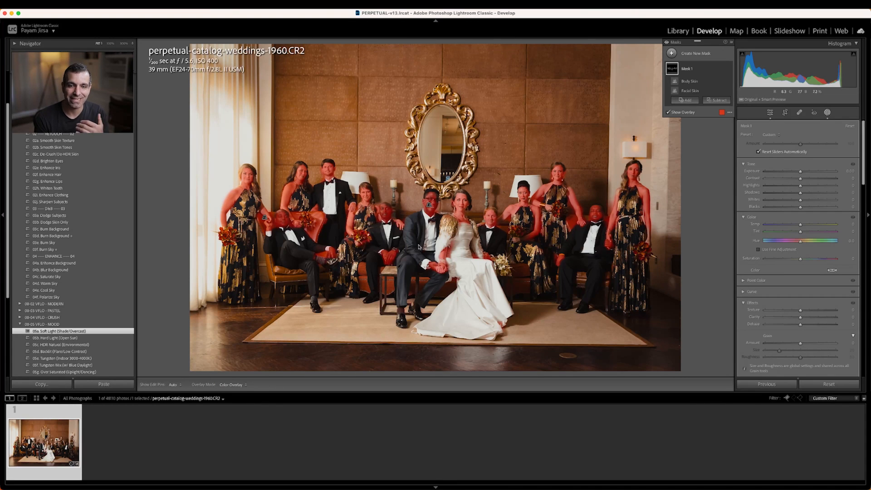
# - Add a subtracting Brush to the skin mask with Auto Mask on for removing unwanted areas
pyautogui.click(687, 69)
pyautogui.click(690, 68)
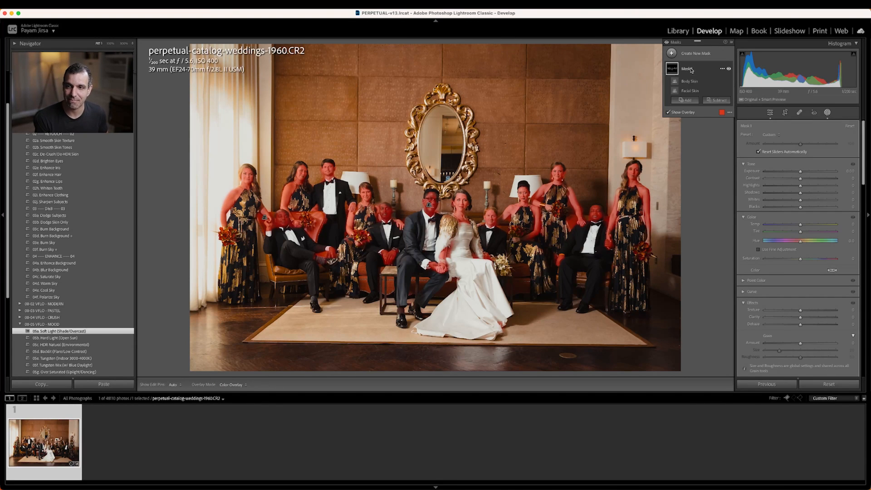
pyautogui.click(712, 100)
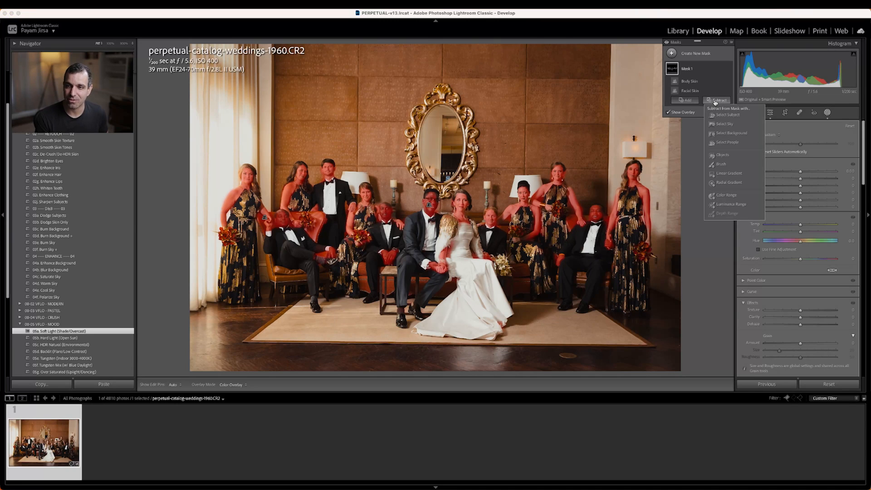
pyautogui.click(721, 165)
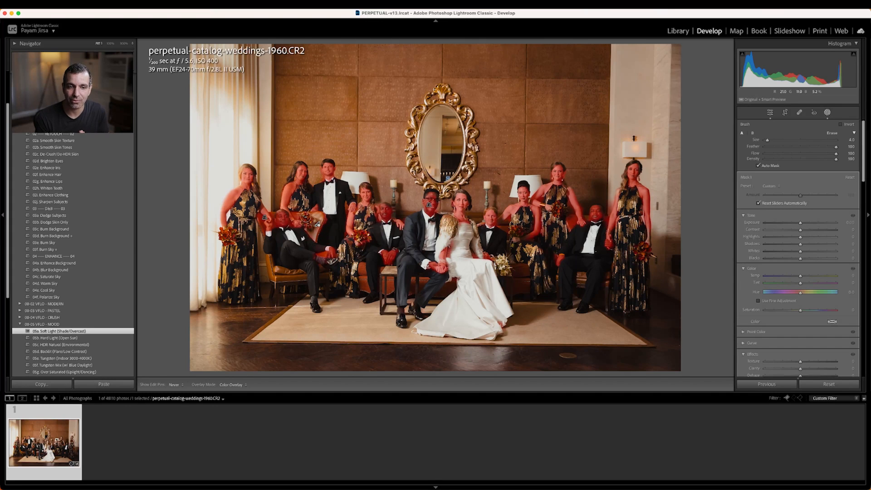
pyautogui.press('h')
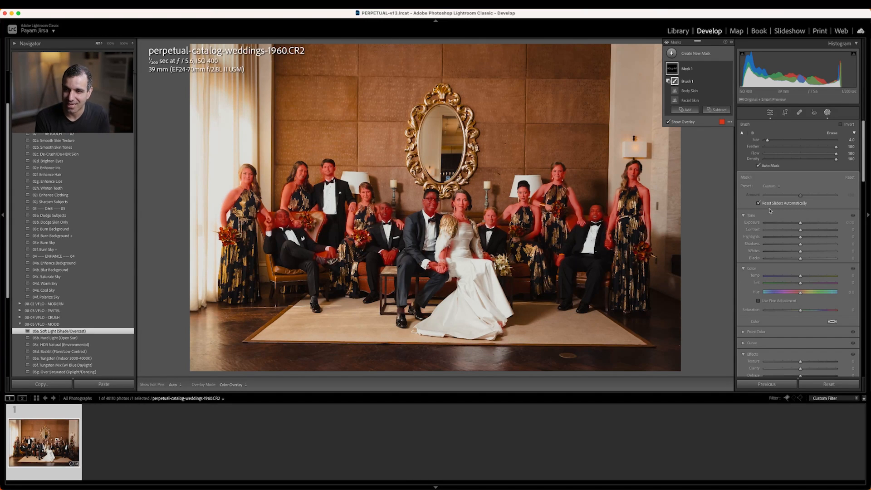
# - Set the skin mask's Highlights to 14 and Whites to 10, and reset its Exposure to zero
pyautogui.moveTo(803, 237)
pyautogui.mouseDown()
pyautogui.moveTo(803, 251)
pyautogui.moveTo(804, 225)
pyautogui.mouseUp()
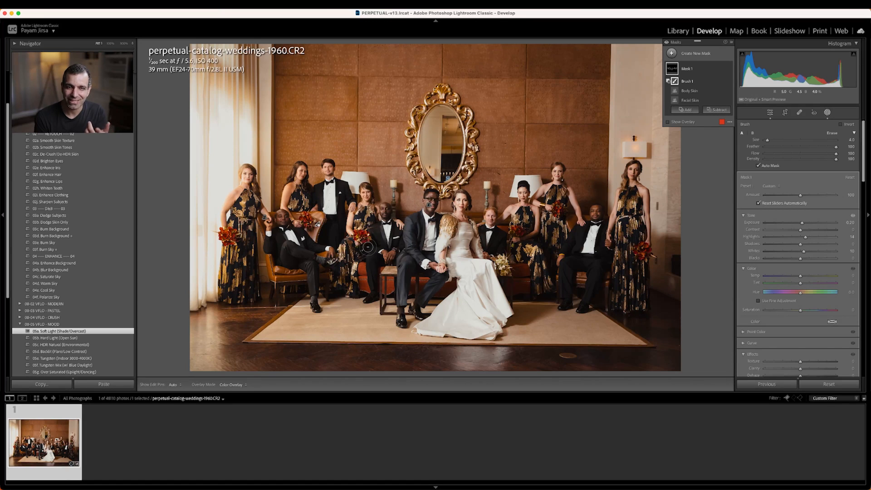
pyautogui.moveTo(809, 225); pyautogui.dragTo(813, 225)
pyautogui.doubleClick(814, 225)
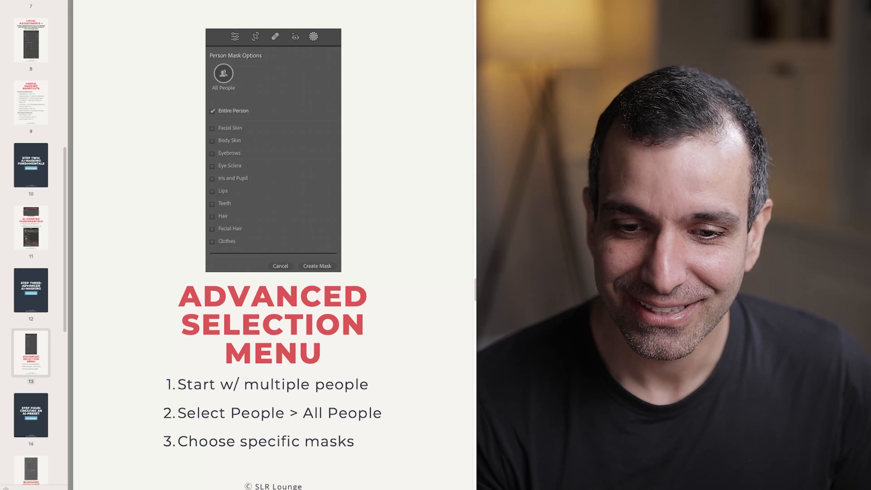
# - Go through the masking PDF from the Step Four: Creating an AI-Preset page to the Blooming Highlights page
pyautogui.click(30, 412)
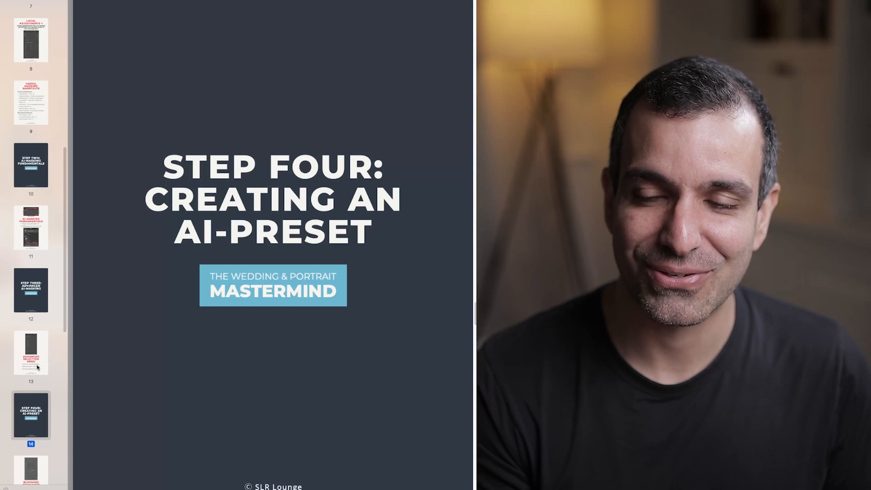
pyautogui.scroll(-3, 32, 385)
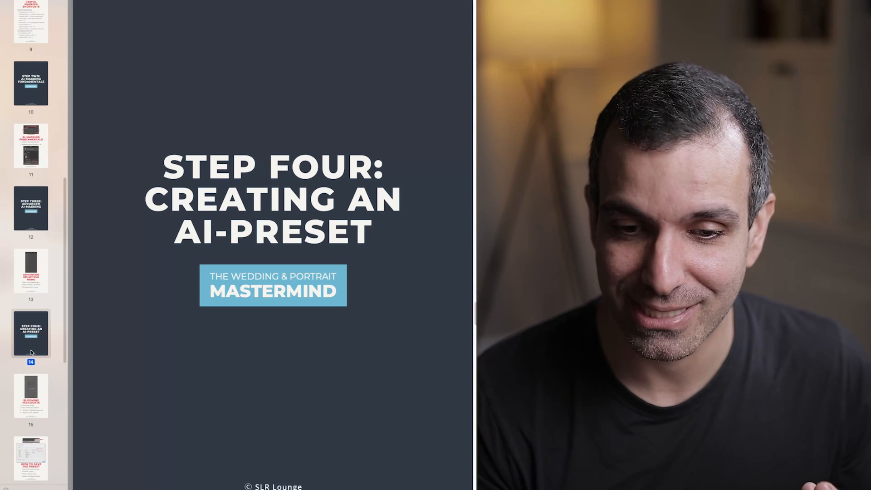
pyautogui.scroll(-2, 32, 347)
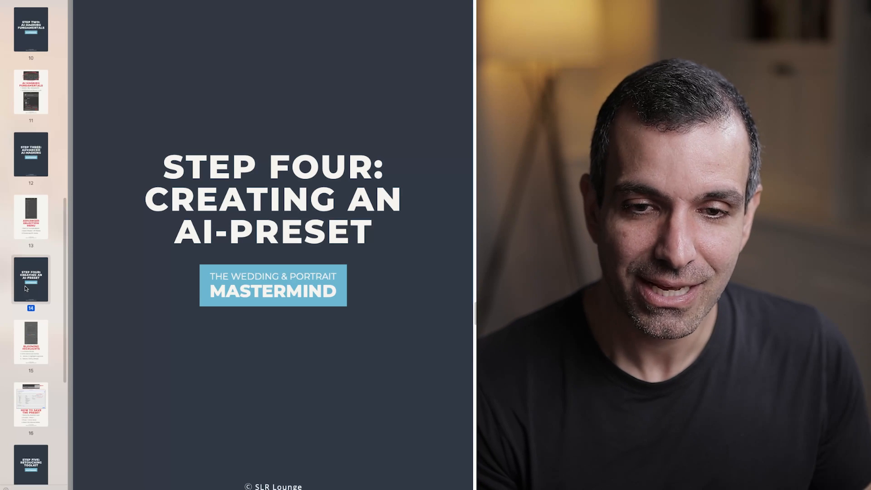
pyautogui.click(32, 329)
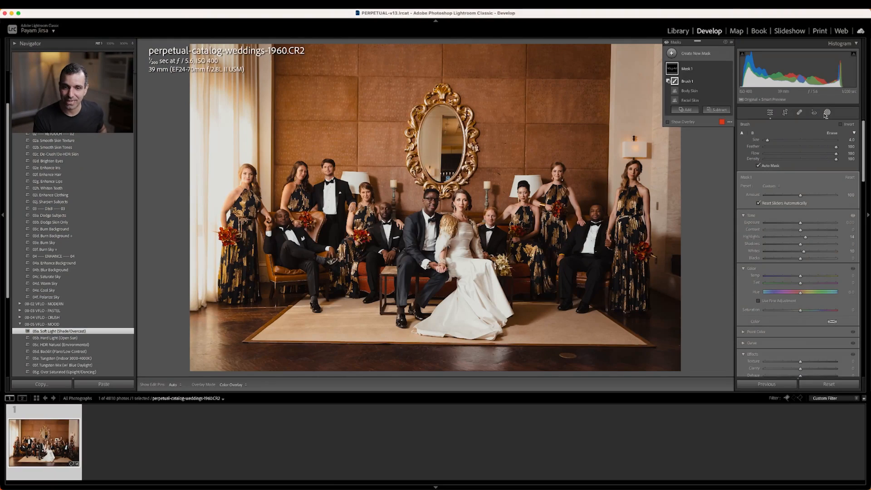
# - Open the desert couple photo from the 04 - AI Preset collection for developing and apply the Soft Light (Shade/Overcast) preset
pyautogui.click(826, 113)
pyautogui.press('g')
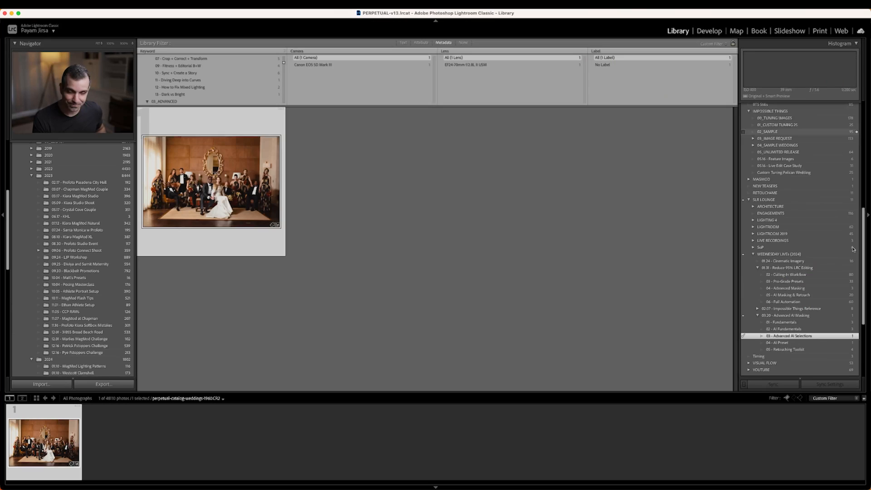
pyautogui.click(856, 344)
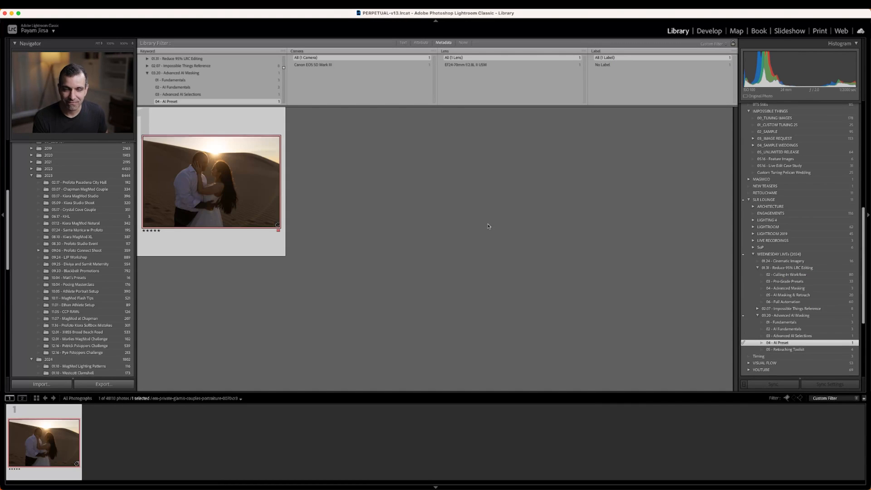
pyautogui.press('d')
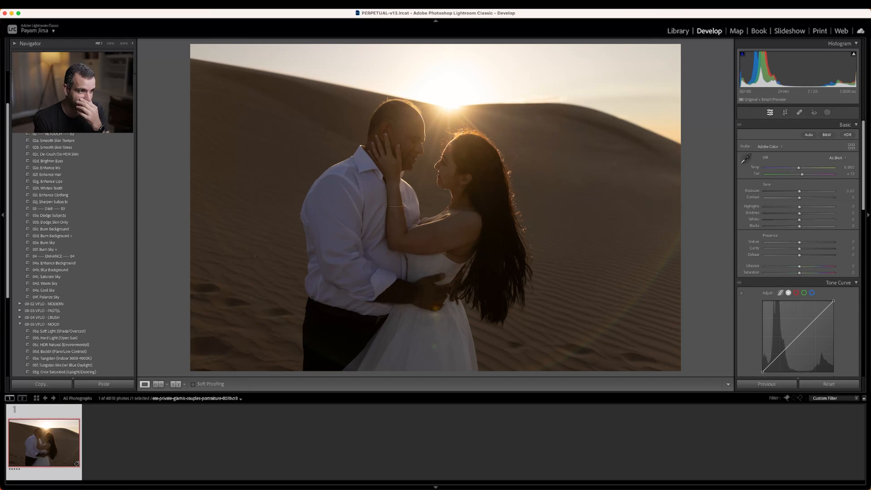
pyautogui.click(89, 330)
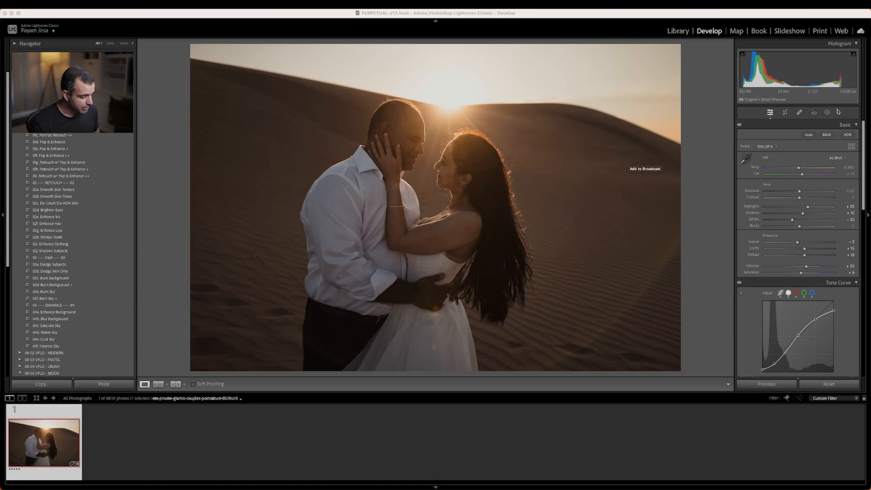
# - Create a Luminance Range mask on the couple photo, selecting the brighter tones with a feather extending down to 0
pyautogui.click(829, 113)
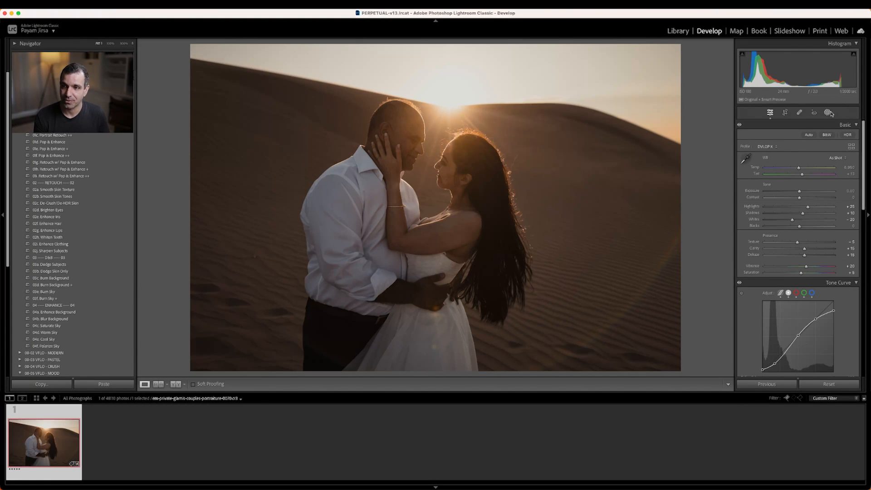
pyautogui.click(829, 113)
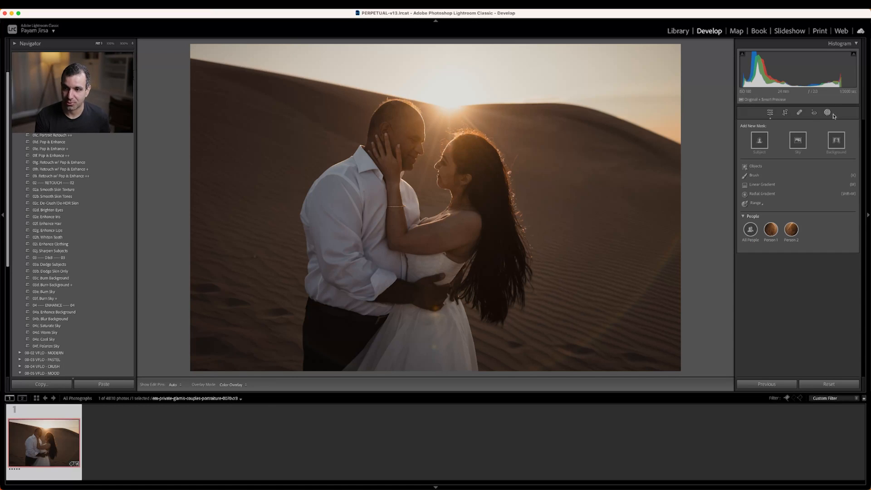
pyautogui.moveTo(760, 205)
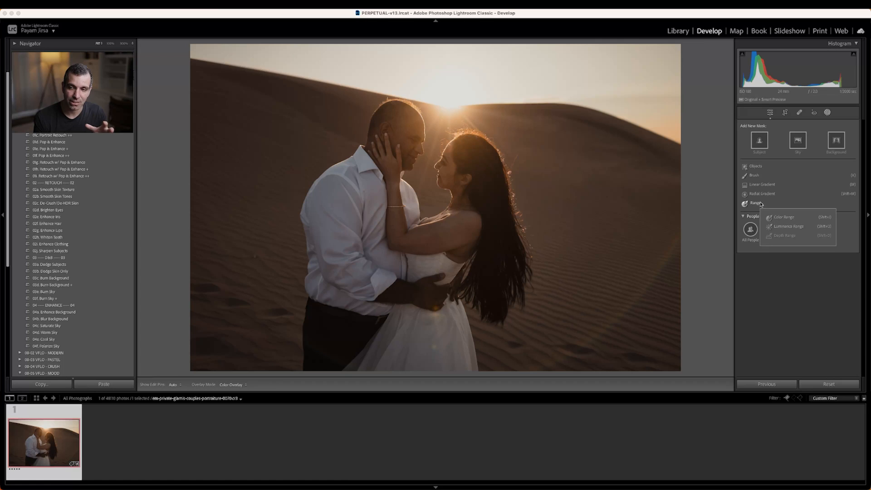
pyautogui.click(774, 227)
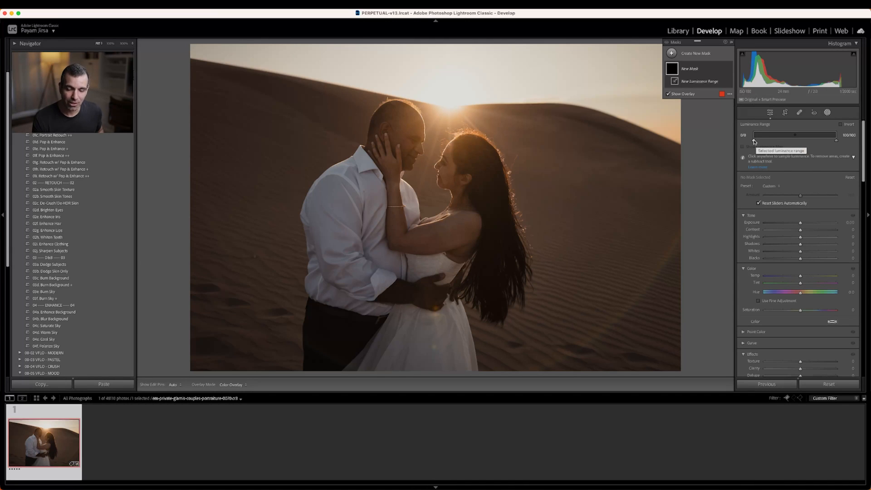
pyautogui.moveTo(754, 141); pyautogui.dragTo(830, 139)
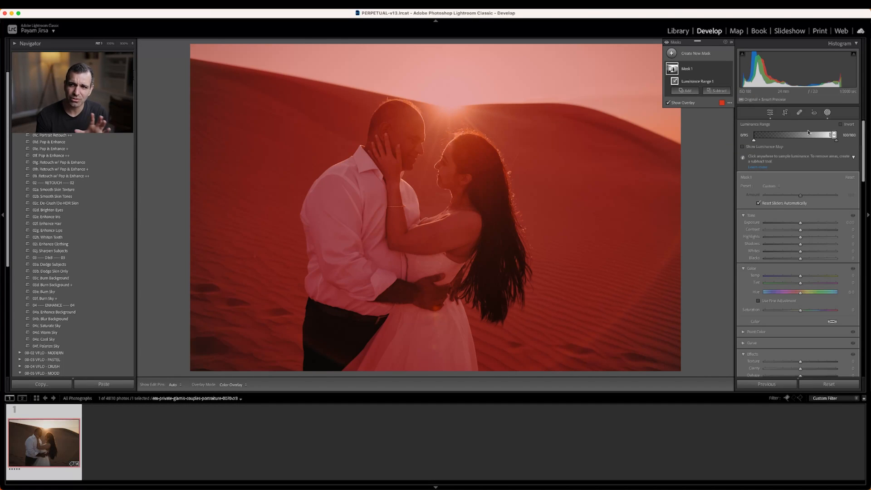
pyautogui.moveTo(831, 136); pyautogui.dragTo(796, 138)
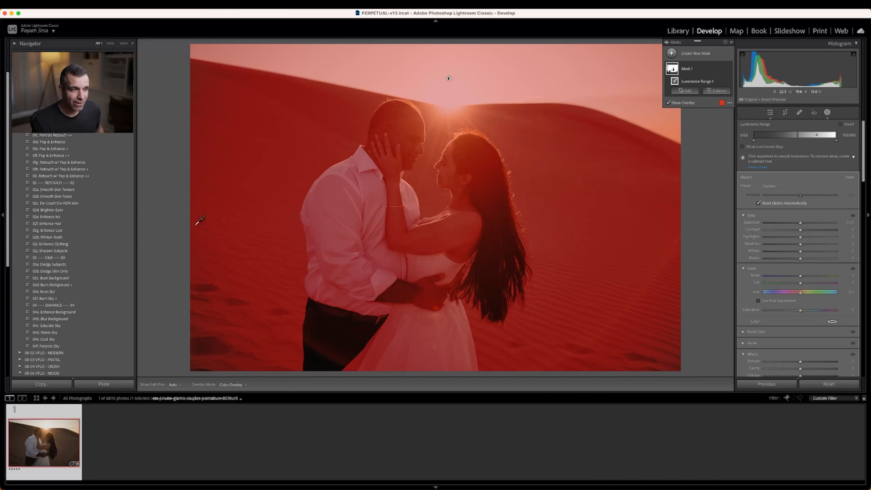
# - Switch to the masking PDF to review the Blooming Highlights slider settings
pyautogui.press('super+Tab')
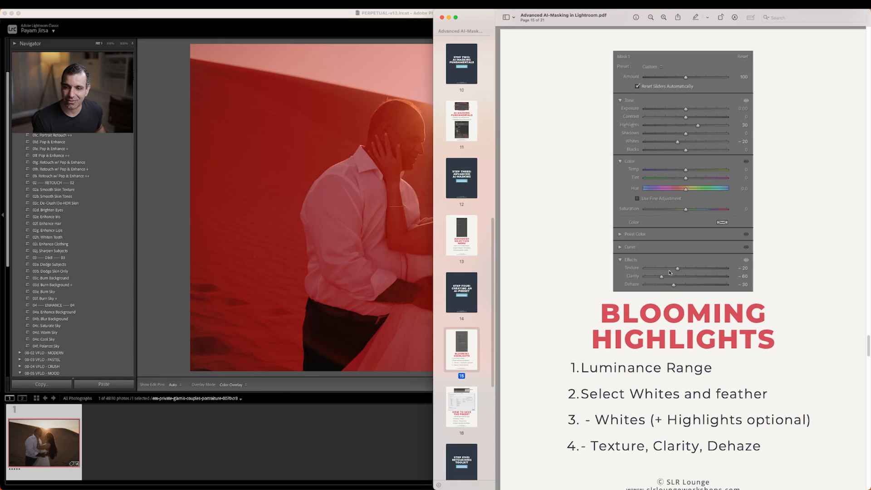
# - Switch back to Lightroom Classic and set the luminance mask's Highlights to 30 and Whites to -10
pyautogui.press('super+Tab')
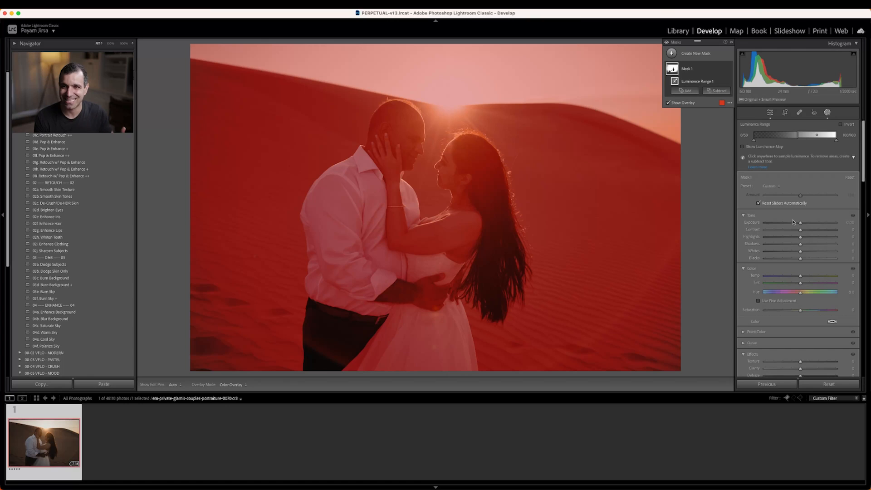
pyautogui.click(807, 237)
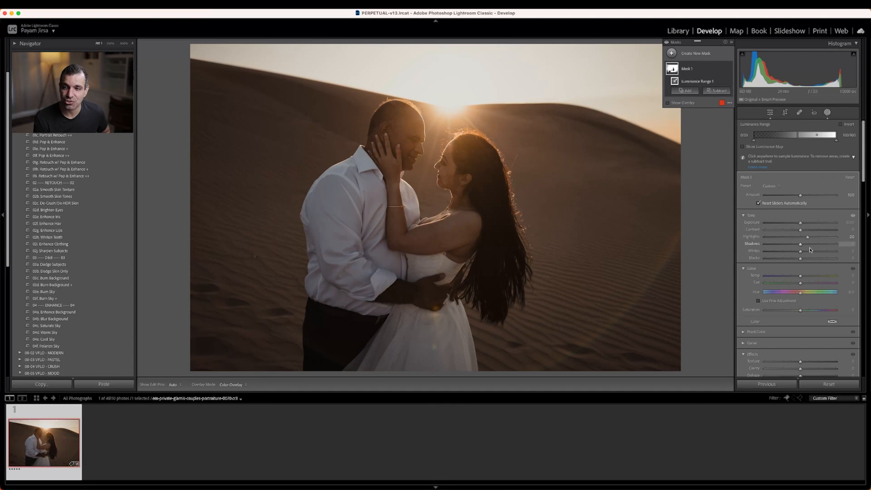
pyautogui.press('Down')
pyautogui.press('Down')
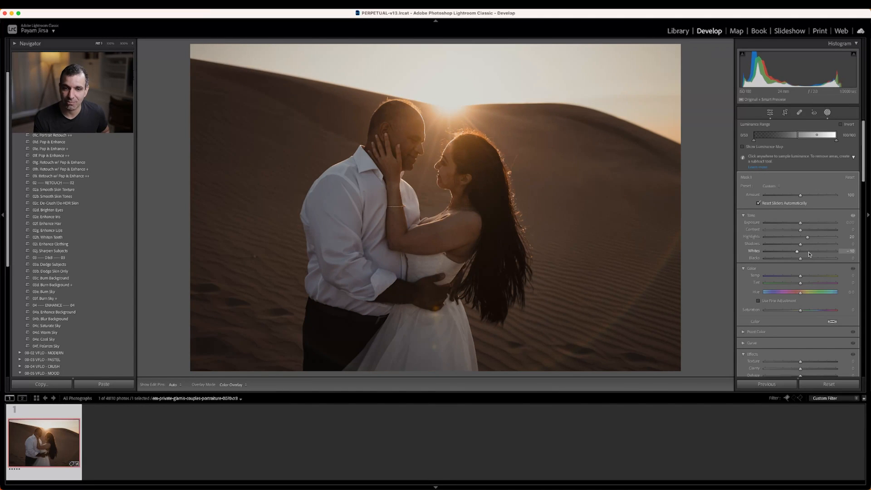
pyautogui.moveTo(811, 241); pyautogui.dragTo(814, 241)
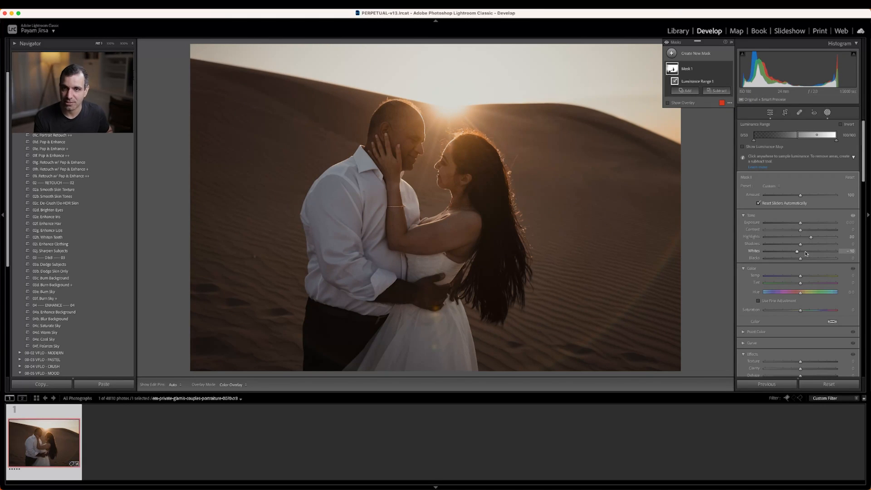
# - Soften the luminance mask by setting its Texture to -20, Clarity to -30 and Dehaze to -20
pyautogui.scroll(-1, 804, 293)
pyautogui.scroll(-5, 804, 292)
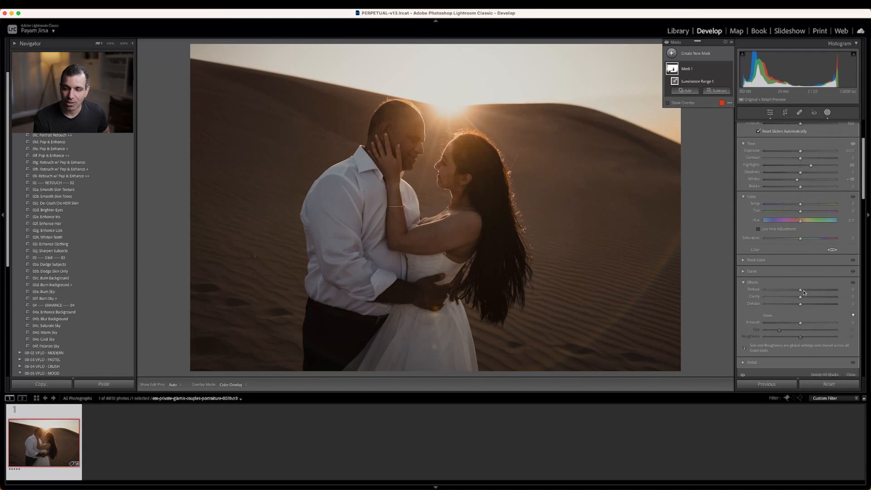
pyautogui.scroll(-1, 806, 282)
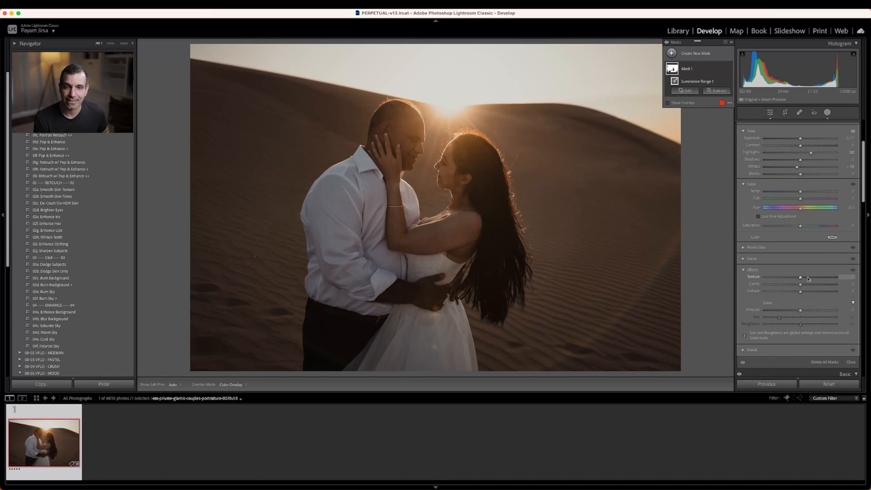
pyautogui.hotkey('shift', 'Down')
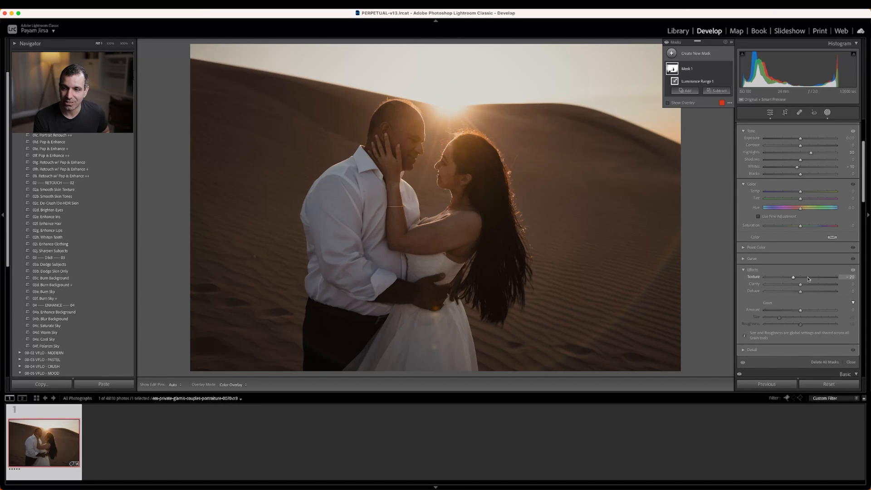
pyautogui.hotkey('shift', 'Down')
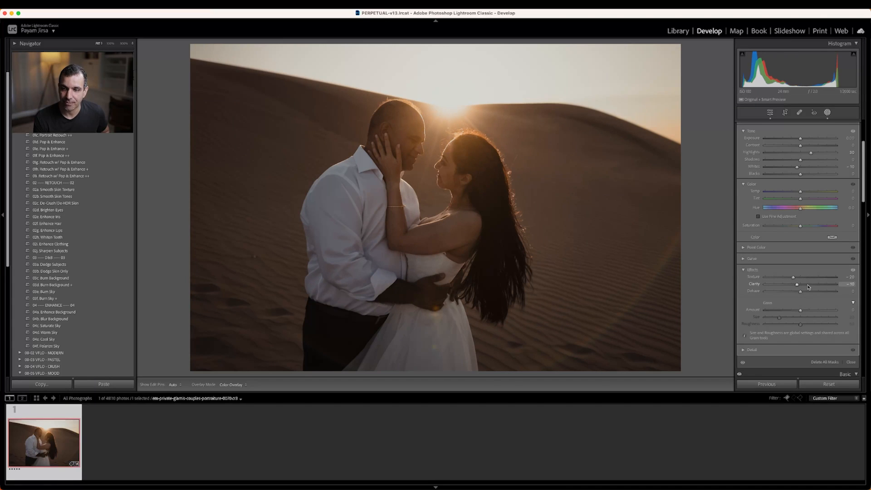
pyautogui.hotkey('shift', 'Down')
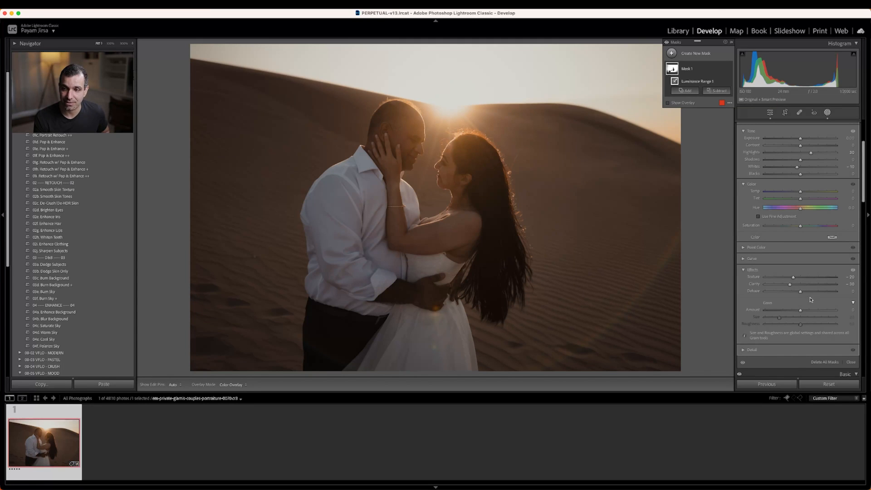
pyautogui.moveTo(671, 70)
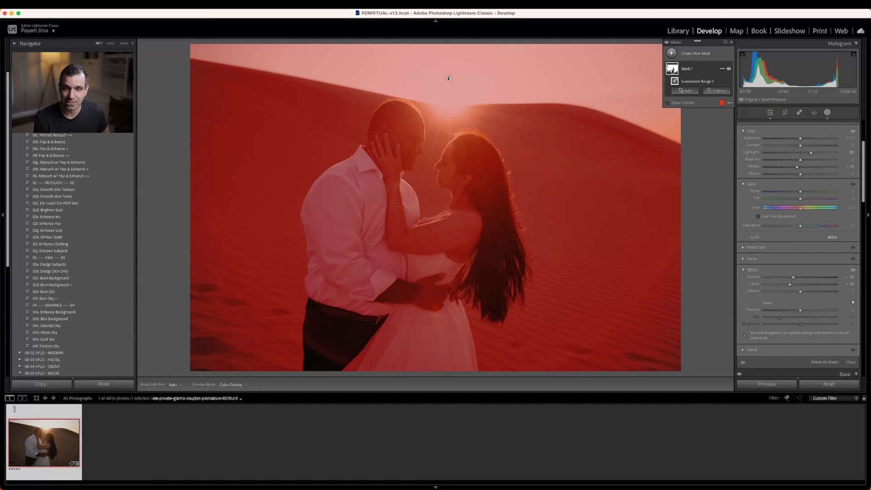
pyautogui.hotkey('shift', 'Down')
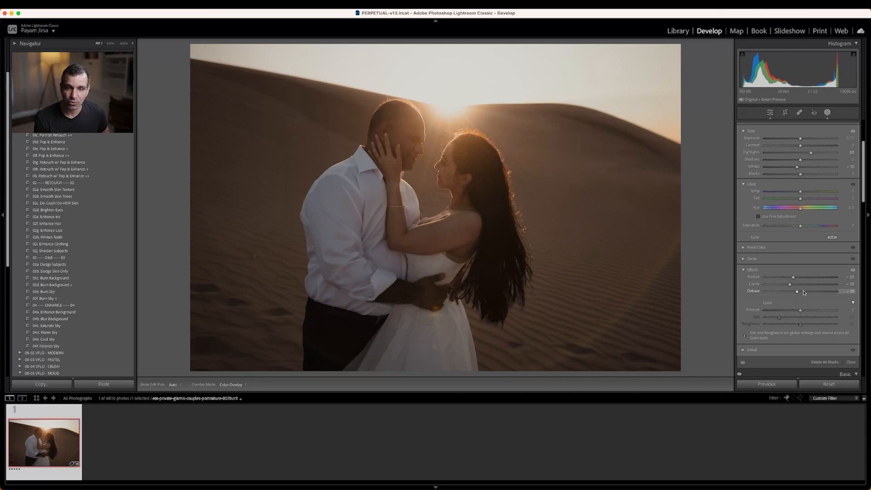
pyautogui.hotkey('shift', 'Down')
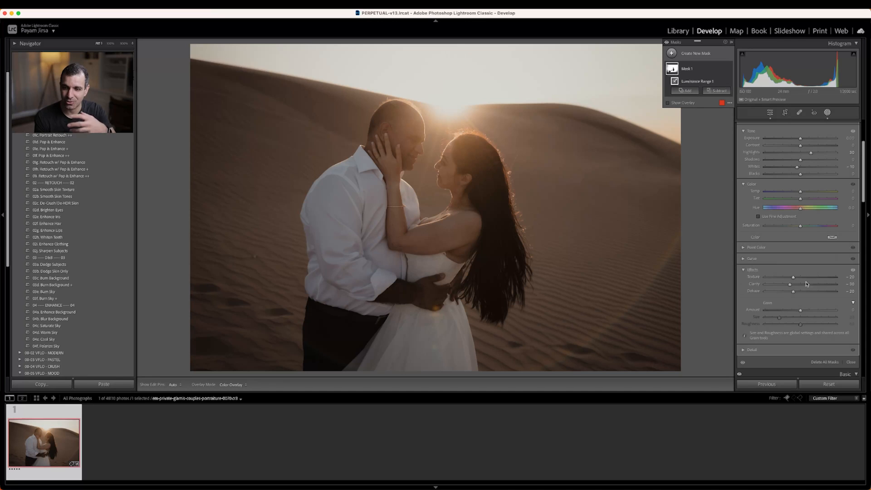
# - Narrow the mask's luminance range to the brightest tones, starting at about 90 with the feather beginning at about 70, checking it against the luminance map
pyautogui.scroll(4, 796, 233)
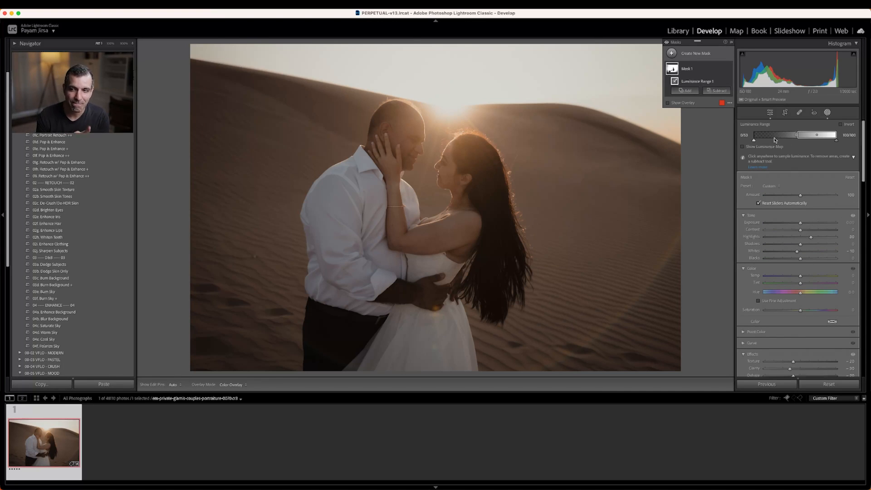
pyautogui.moveTo(796, 138); pyautogui.dragTo(826, 139)
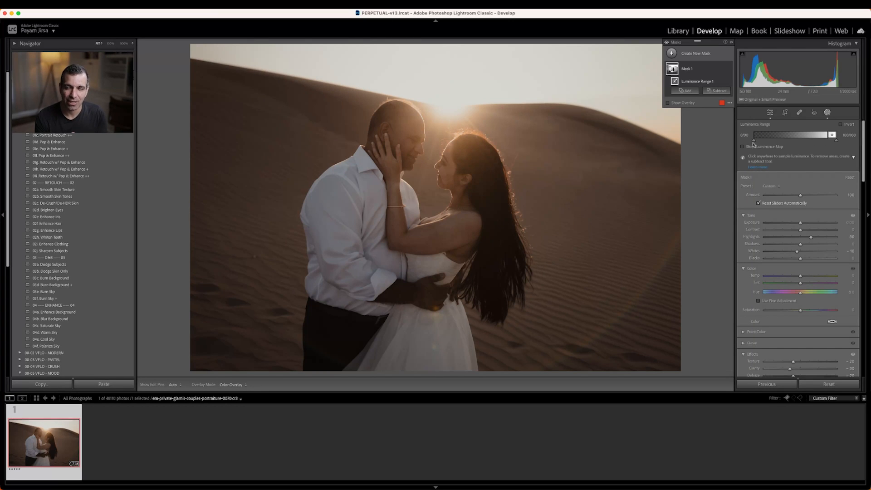
pyautogui.moveTo(753, 141); pyautogui.dragTo(801, 141)
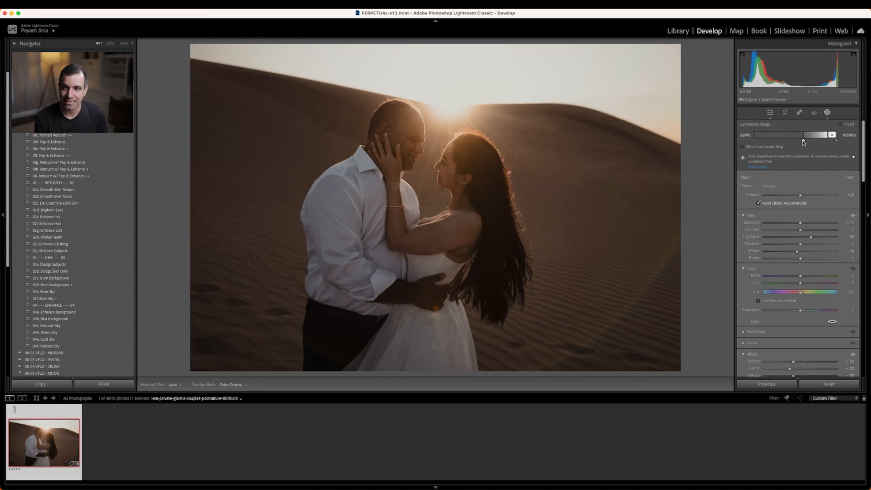
pyautogui.moveTo(802, 142); pyautogui.dragTo(802, 142)
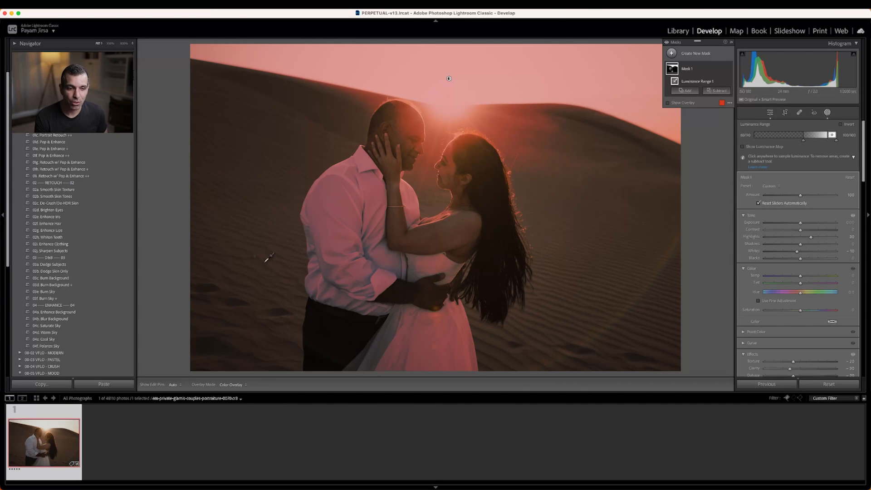
pyautogui.keyDown('alt'); pyautogui.click(802, 142); pyautogui.keyUp('alt')
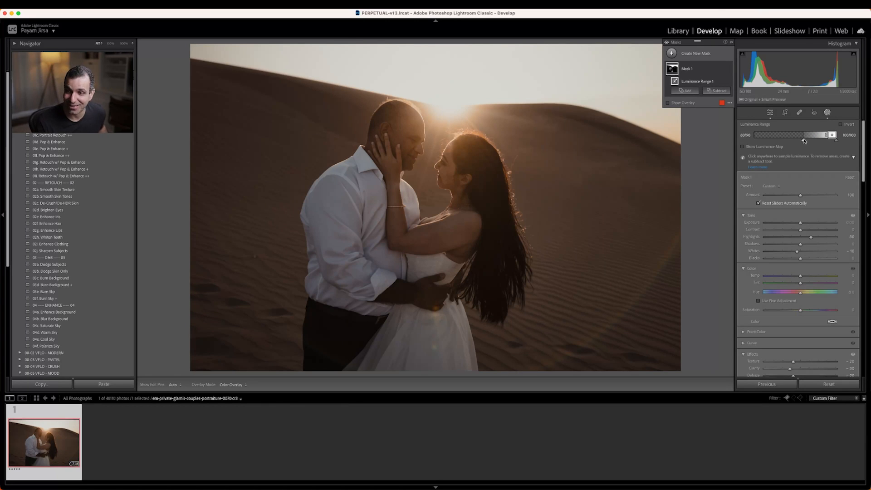
pyautogui.moveTo(803, 141)
pyautogui.mouseDown()
pyautogui.moveTo(772, 144)
pyautogui.moveTo(808, 142)
pyautogui.mouseUp()
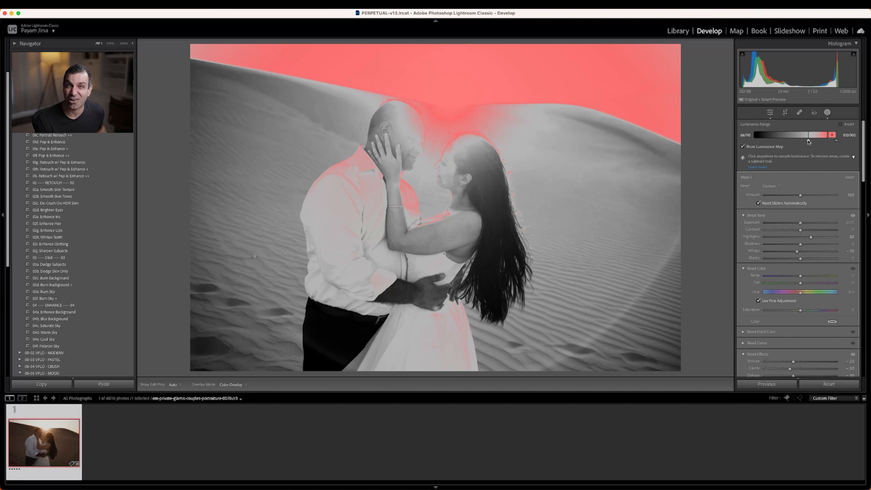
pyautogui.moveTo(808, 141); pyautogui.dragTo(812, 142)
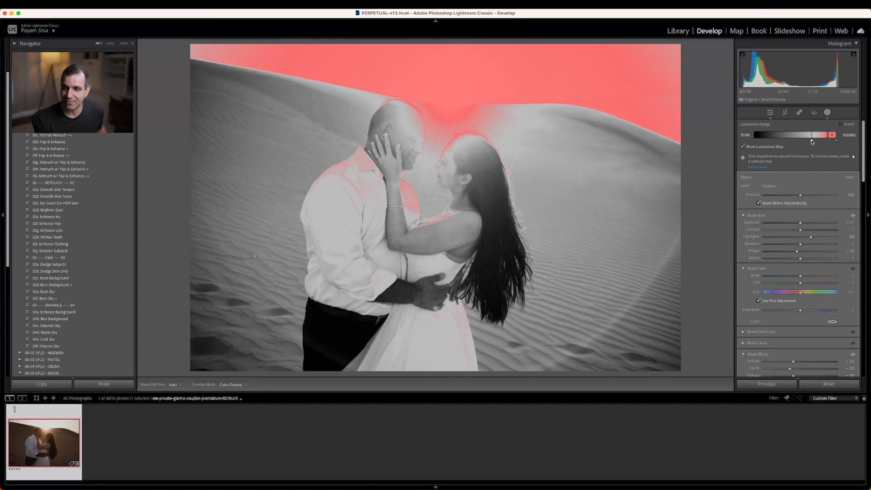
pyautogui.moveTo(812, 142); pyautogui.dragTo(811, 142)
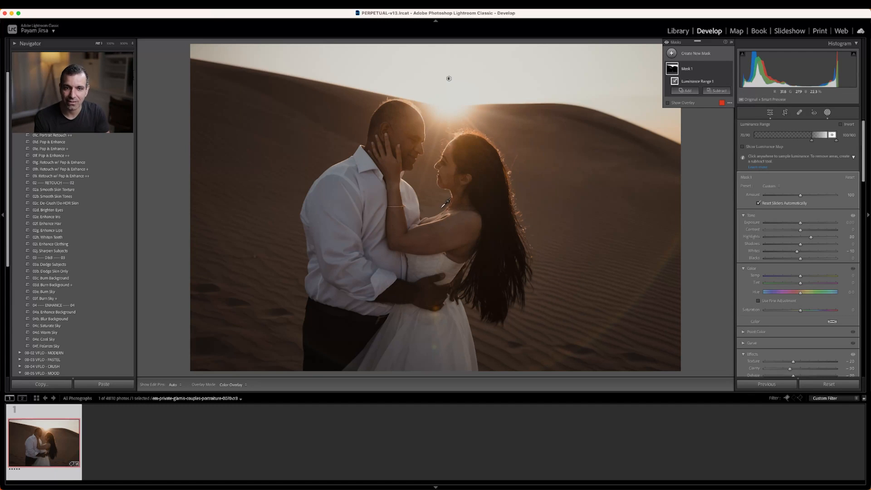
# - Compare the whole couple photo with the luminance mask hidden and shown, leaving the mask enabled
pyautogui.click(728, 69)
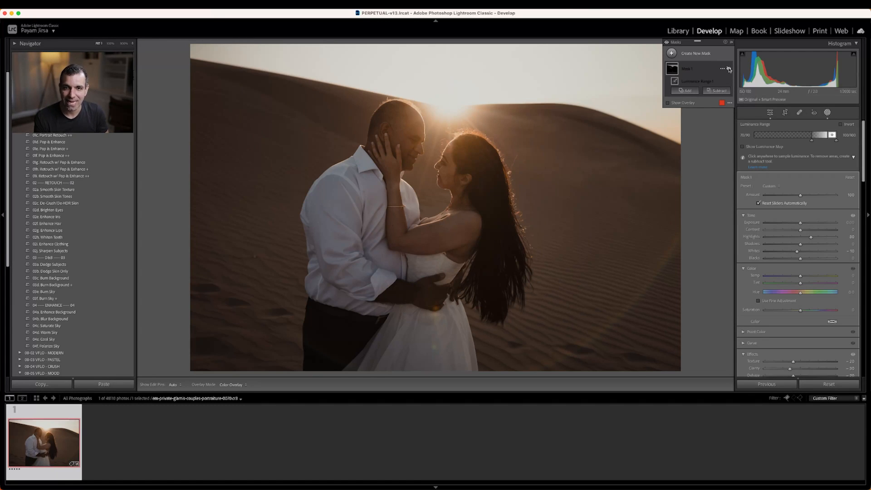
pyautogui.click(728, 69)
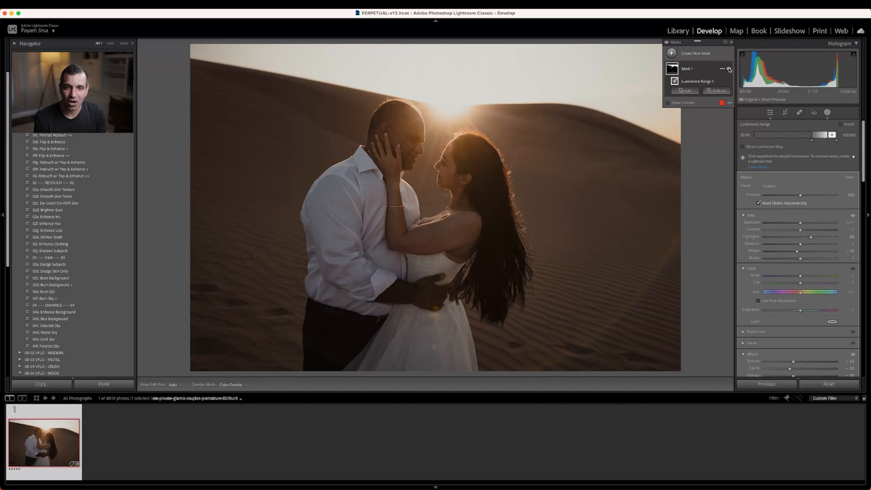
pyautogui.click(728, 69)
pyautogui.click(728, 69)
pyautogui.click(728, 69)
pyautogui.click(728, 69)
pyautogui.click(729, 69)
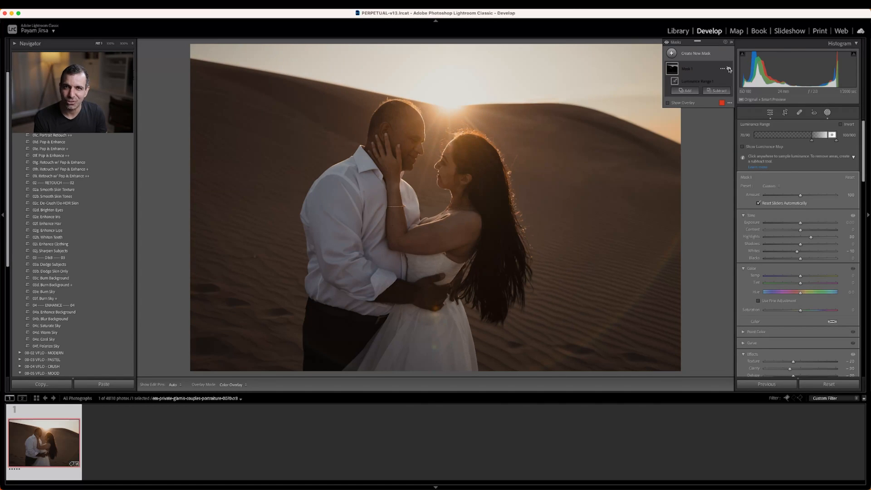
pyautogui.click(728, 69)
pyautogui.click(728, 69)
pyautogui.click(728, 69)
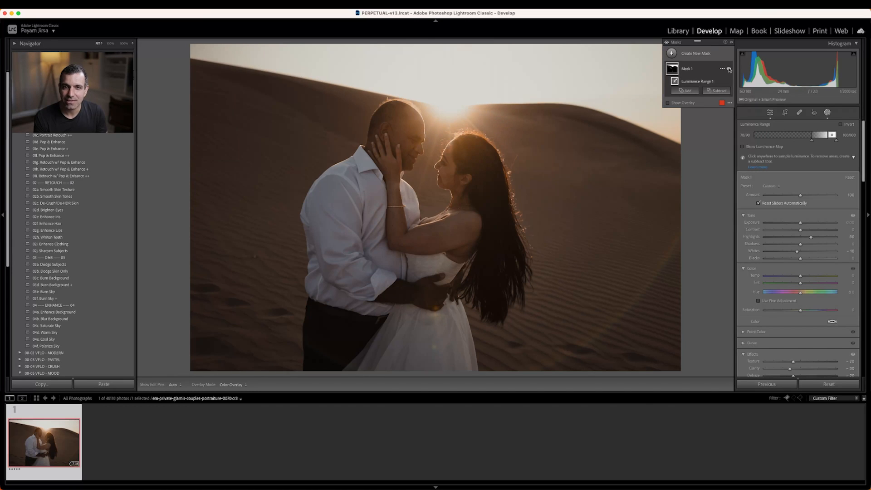
pyautogui.click(728, 68)
pyautogui.click(729, 69)
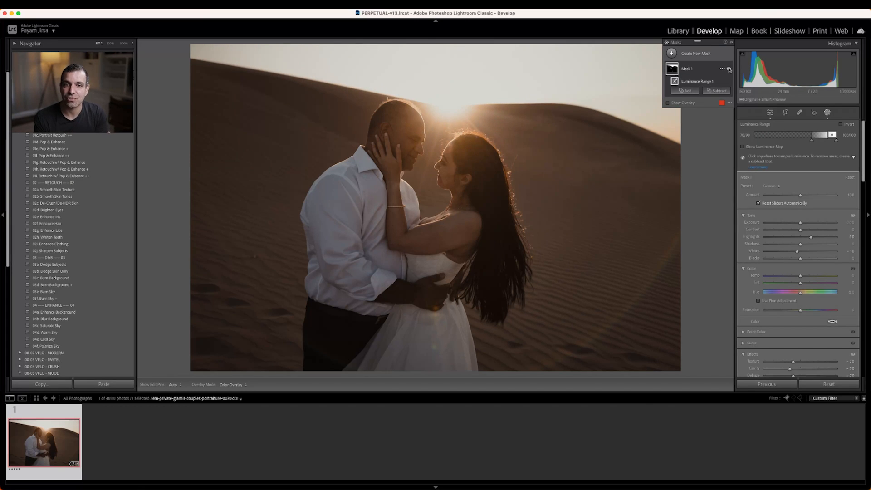
pyautogui.click(728, 69)
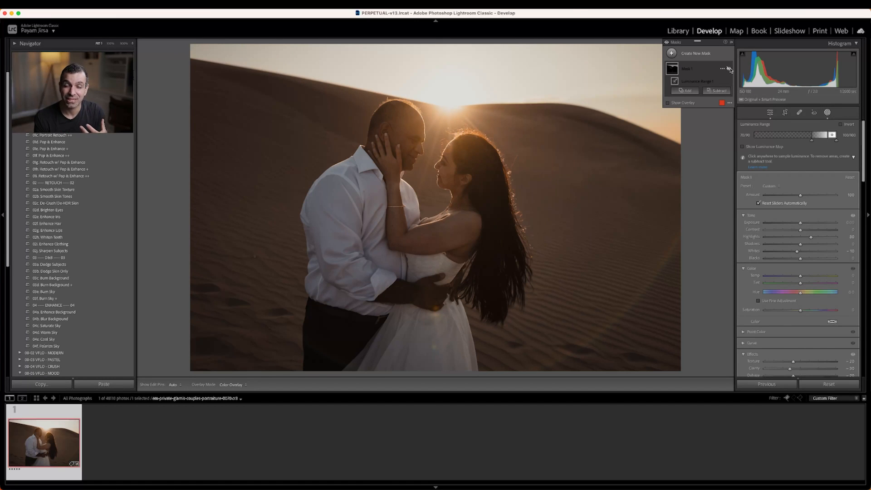
pyautogui.click(728, 69)
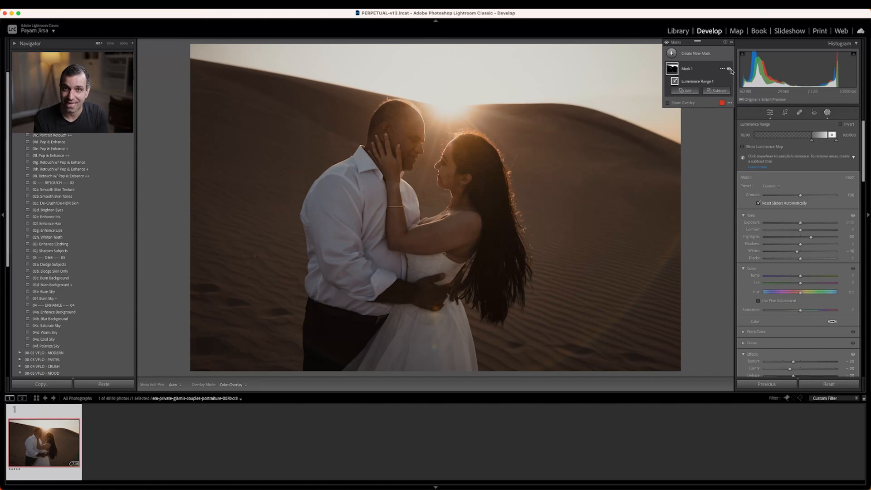
pyautogui.click(729, 69)
pyautogui.click(729, 69)
pyautogui.click(728, 69)
pyautogui.click(728, 69)
pyautogui.click(728, 68)
pyautogui.click(729, 69)
pyautogui.click(729, 69)
pyautogui.click(729, 69)
pyautogui.click(729, 69)
pyautogui.click(729, 69)
pyautogui.click(728, 69)
pyautogui.click(728, 69)
pyautogui.click(729, 69)
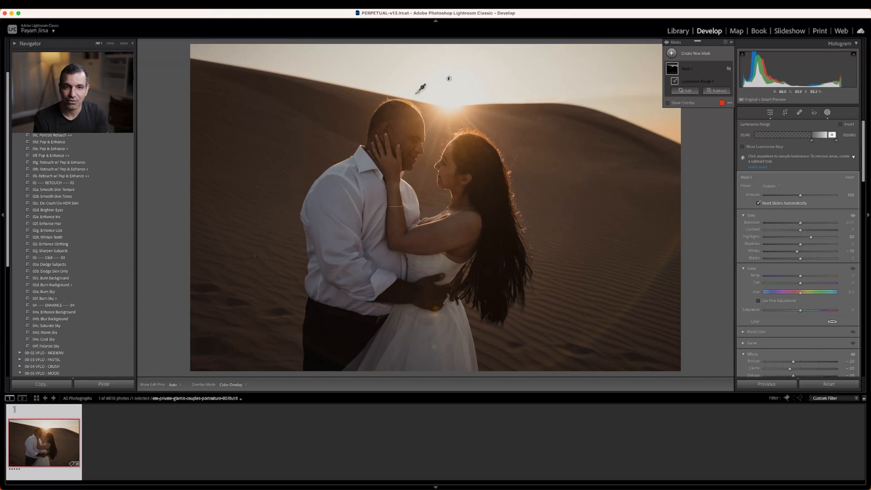
pyautogui.click(729, 69)
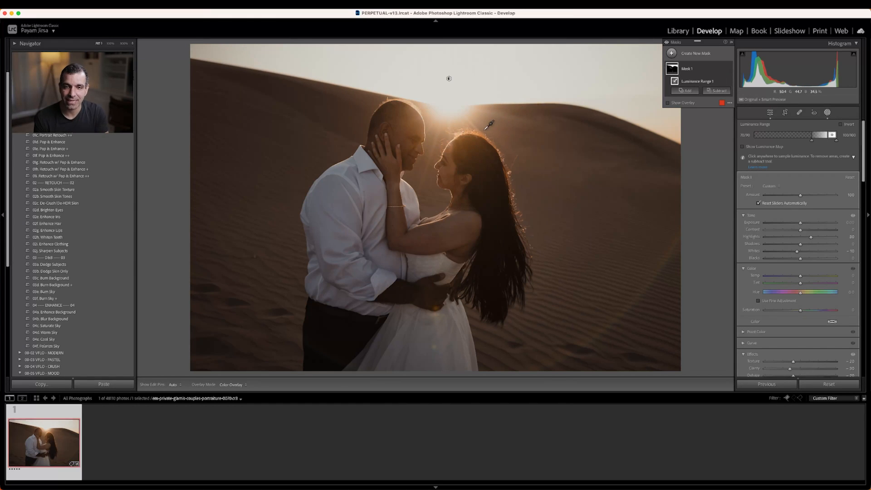
# - Examine the sunlit hair and sky up close with the mask hidden and shown, and close masking at full view
pyautogui.press('z')
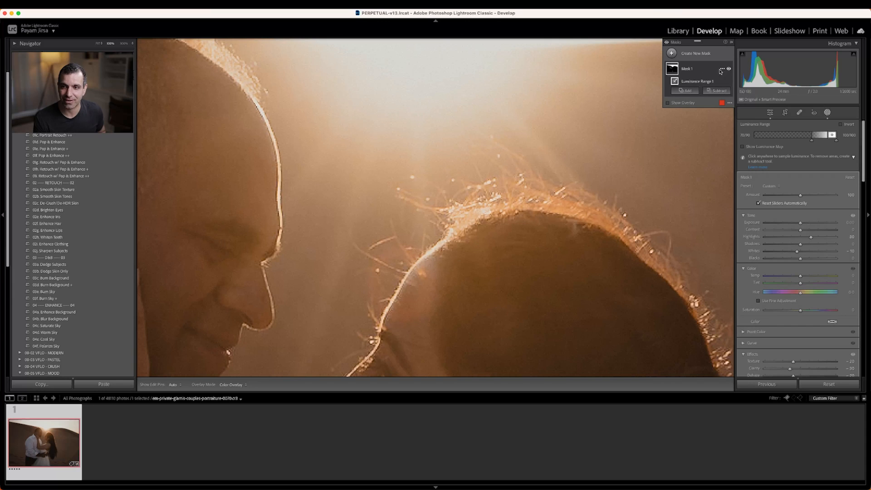
pyautogui.moveTo(540, 97); pyautogui.dragTo(521, 167)
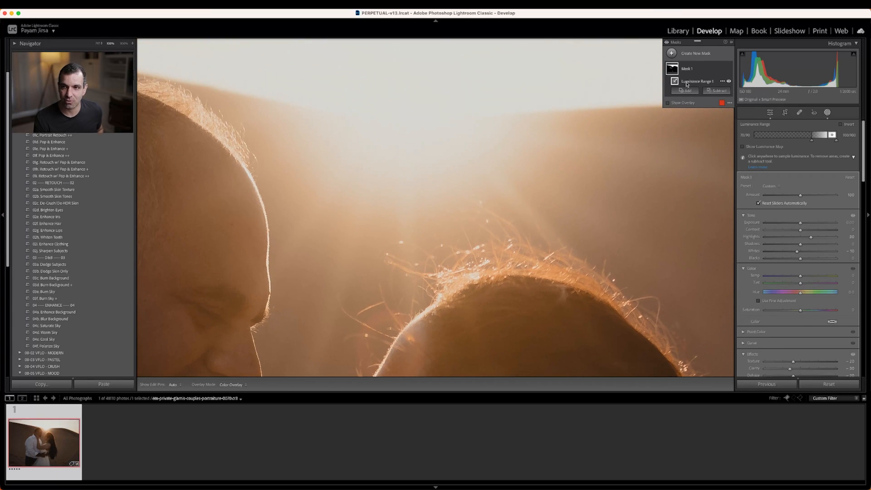
pyautogui.click(728, 69)
pyautogui.click(729, 69)
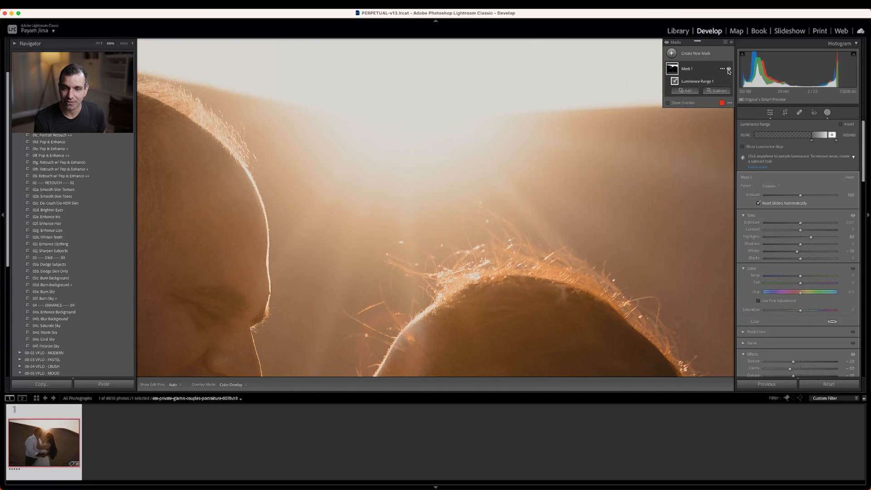
pyautogui.click(729, 69)
pyautogui.click(728, 69)
pyautogui.click(728, 69)
pyautogui.click(728, 69)
pyautogui.click(729, 69)
pyautogui.click(728, 68)
pyautogui.click(728, 68)
pyautogui.click(729, 69)
pyautogui.click(728, 69)
pyautogui.click(729, 69)
pyautogui.click(728, 69)
pyautogui.click(728, 69)
pyautogui.click(729, 69)
pyautogui.click(728, 69)
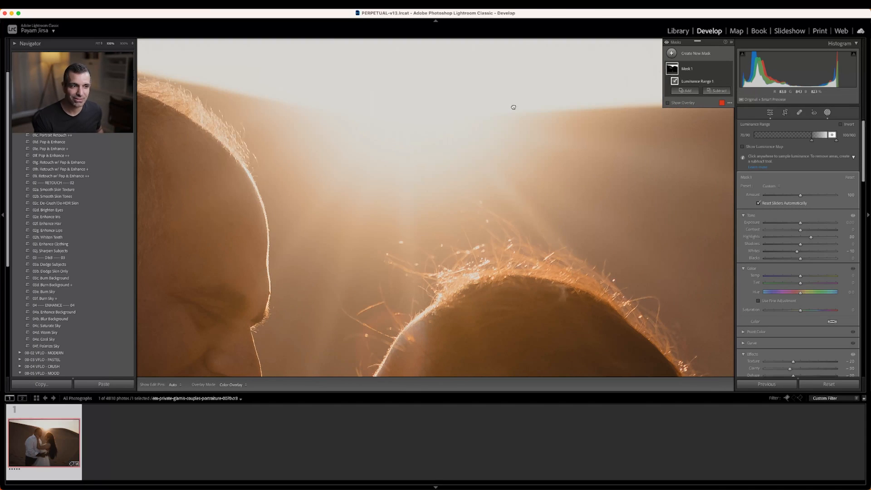
pyautogui.press('z')
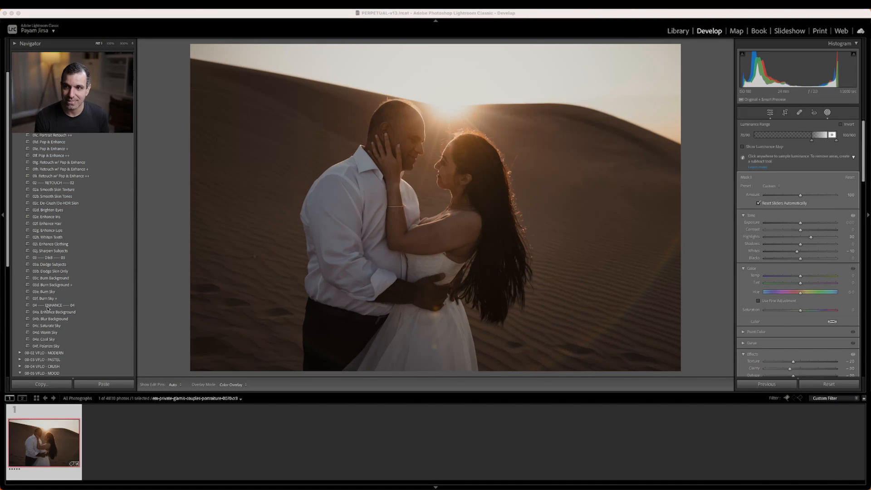
pyautogui.click(826, 112)
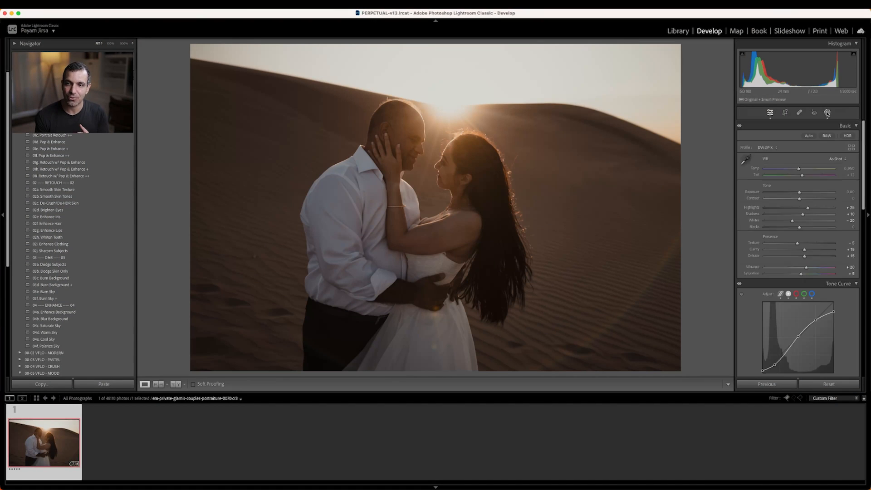
# - Rename the luminance range mask on the couple photo as "Blooming Highlight"
pyautogui.click(685, 70)
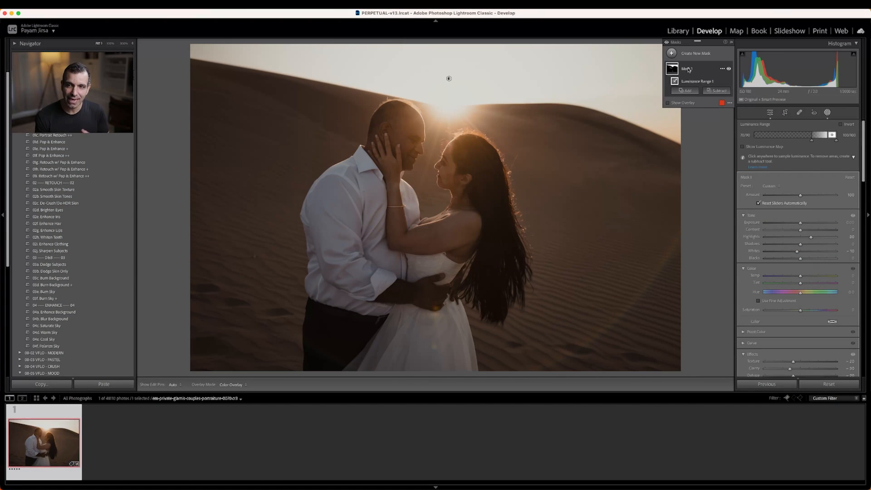
pyautogui.rightClick(687, 75)
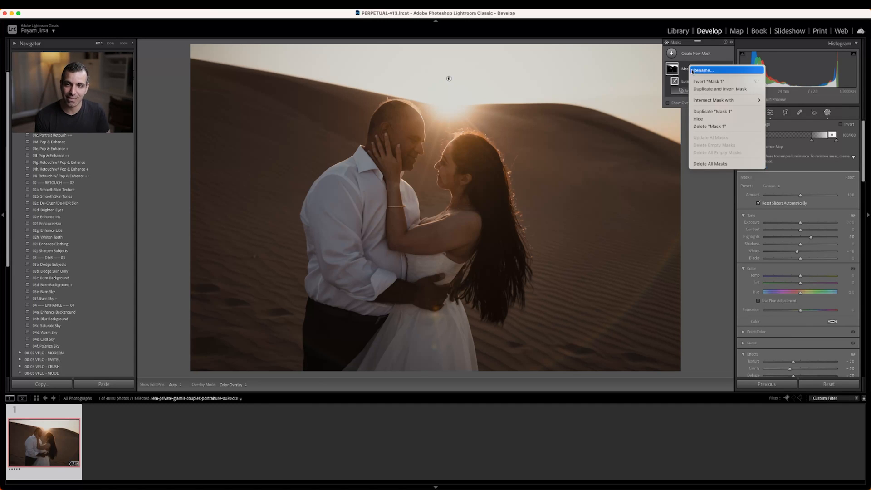
pyautogui.click(692, 72)
pyautogui.write('S')
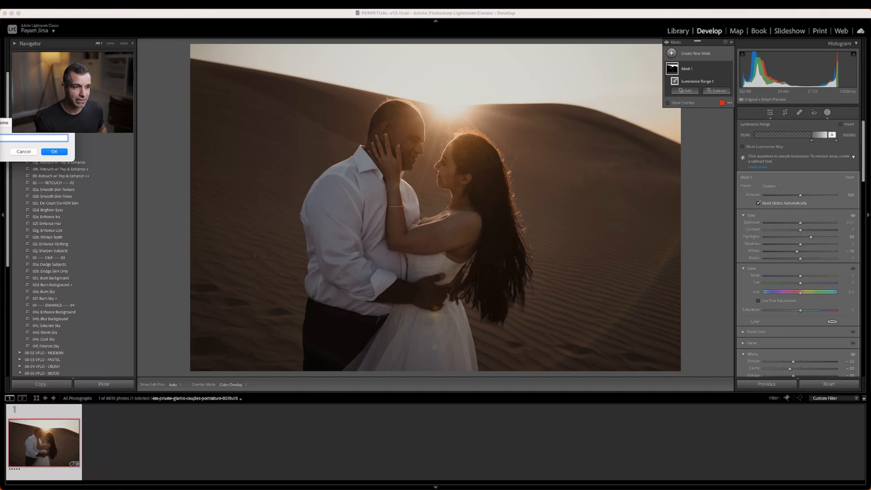
pyautogui.moveTo(44, 124); pyautogui.dragTo(469, 123)
pyautogui.doubleClick(431, 139)
pyautogui.press('Right')
pyautogui.write('m')
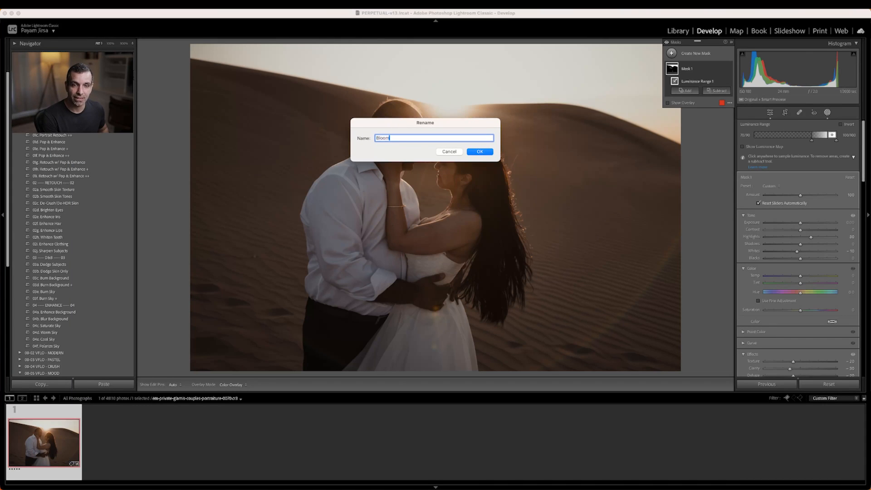
pyautogui.write('ing H8g')
pyautogui.write('ighlight')
pyautogui.press('Return')
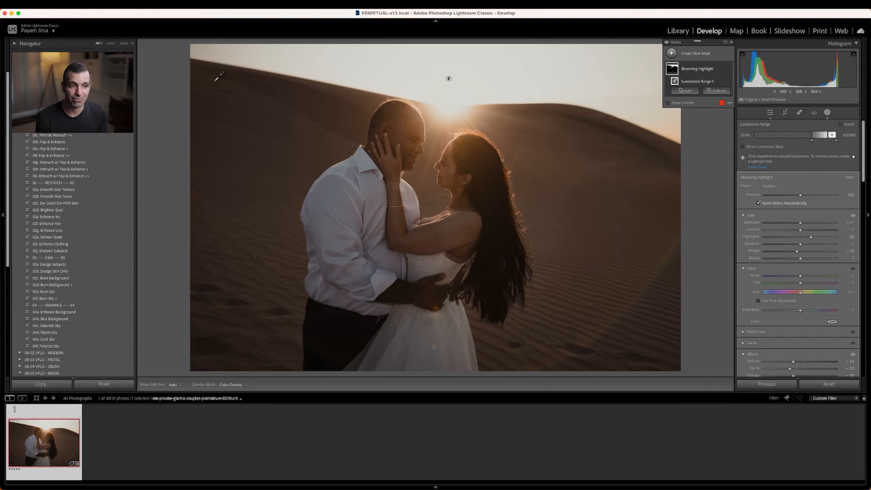
# - Start a new develop preset and assign it to the group 00-00 VFLO - DEV
pyautogui.rightClick(137, 78)
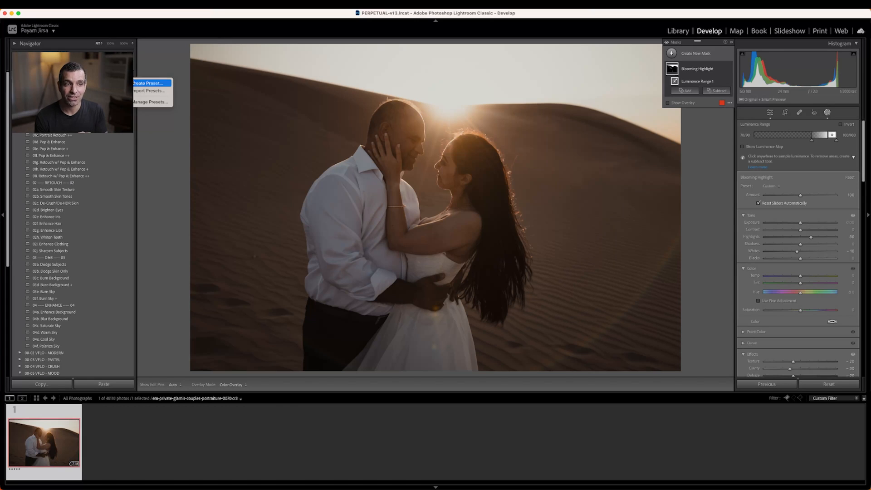
pyautogui.click(136, 83)
pyautogui.click(395, 141)
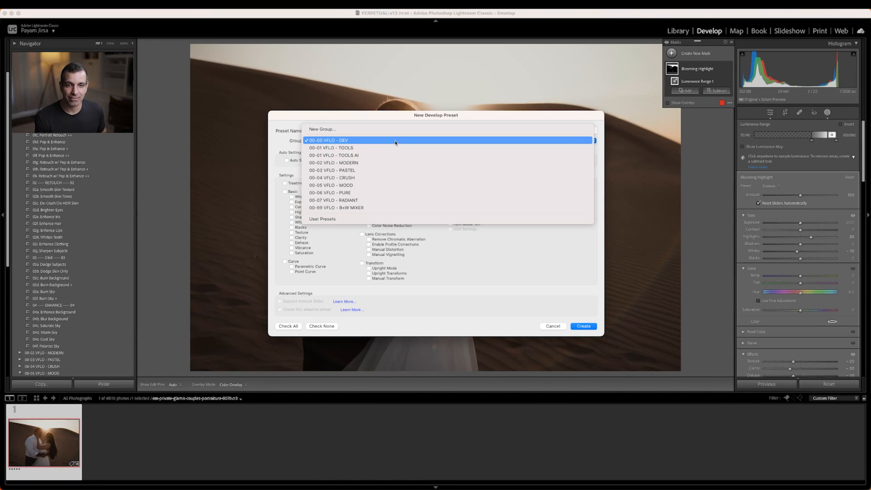
pyautogui.click(386, 143)
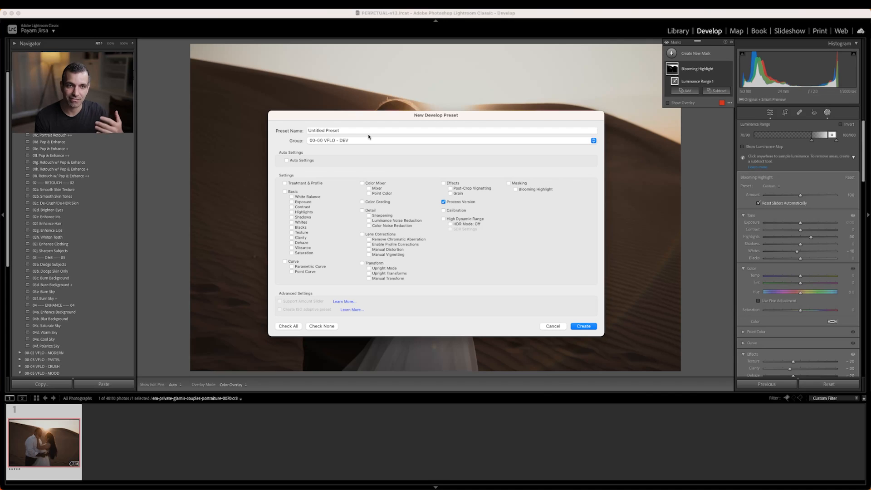
pyautogui.click(334, 142)
pyautogui.click(338, 142)
pyautogui.click(339, 141)
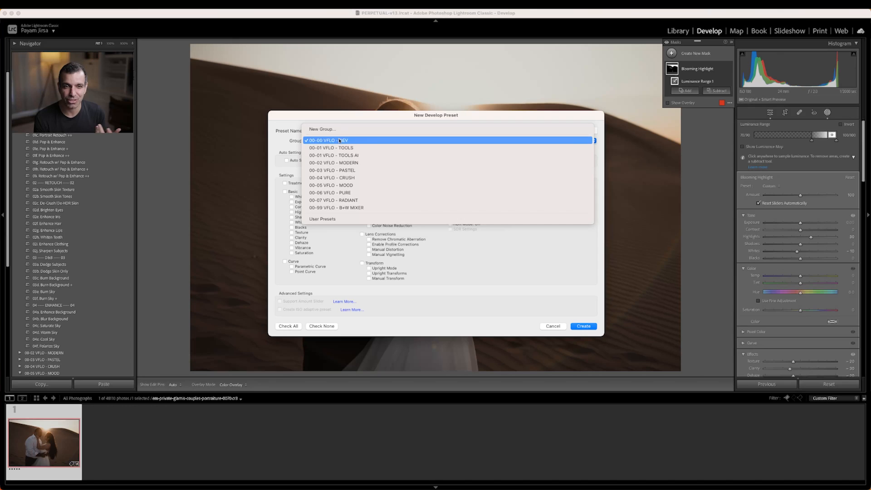
pyautogui.click(340, 141)
# - Name the preset "Blooming Highlights - Untested", include only the Blooming Highlight mask with amount slider support, and create it
pyautogui.tripleClick(358, 131)
pyautogui.write('Blooming Highlights - Untested')
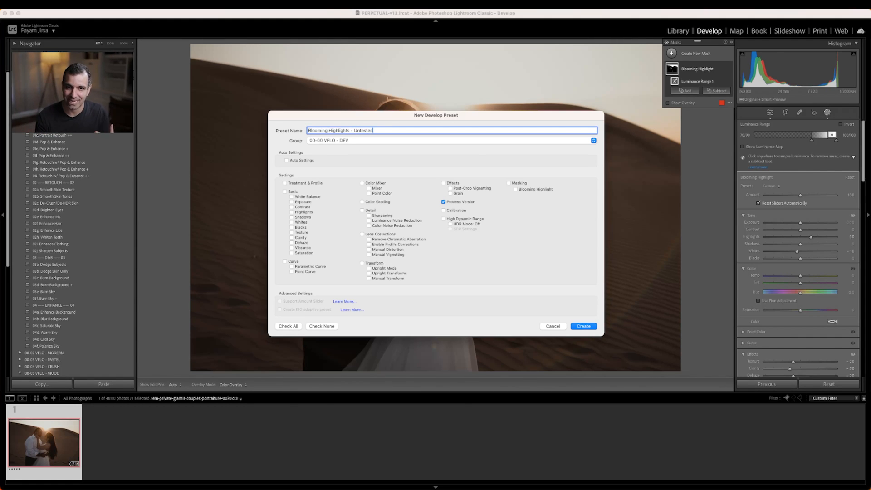
pyautogui.click(328, 326)
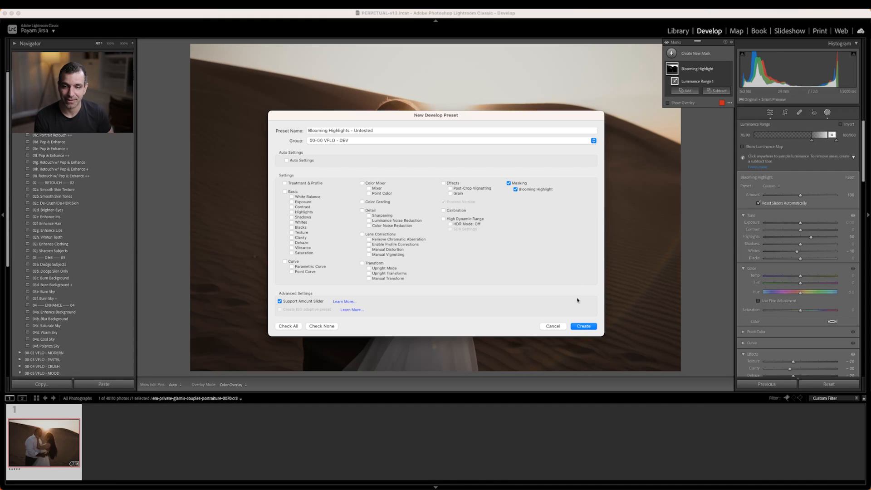
pyautogui.click(584, 326)
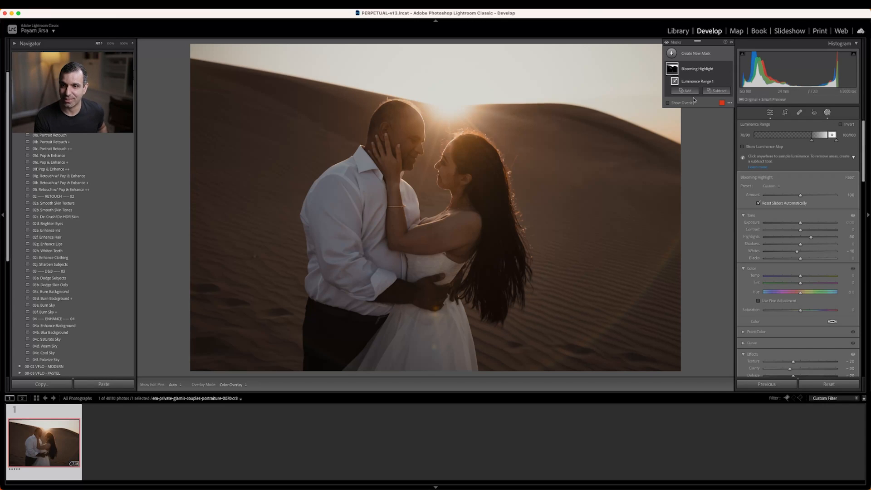
# - Delete the Blooming Highlight mask from the couple photo and undo the deletion
pyautogui.click(706, 71)
pyautogui.press('Delete')
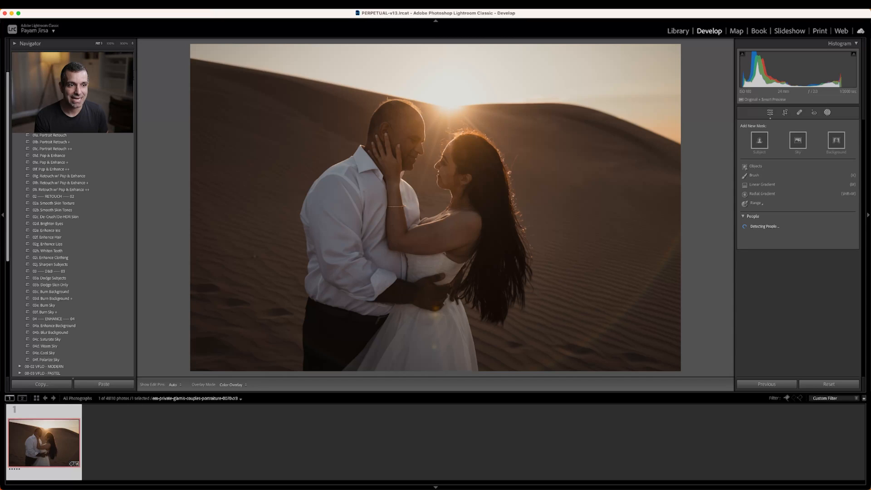
pyautogui.press('super+z')
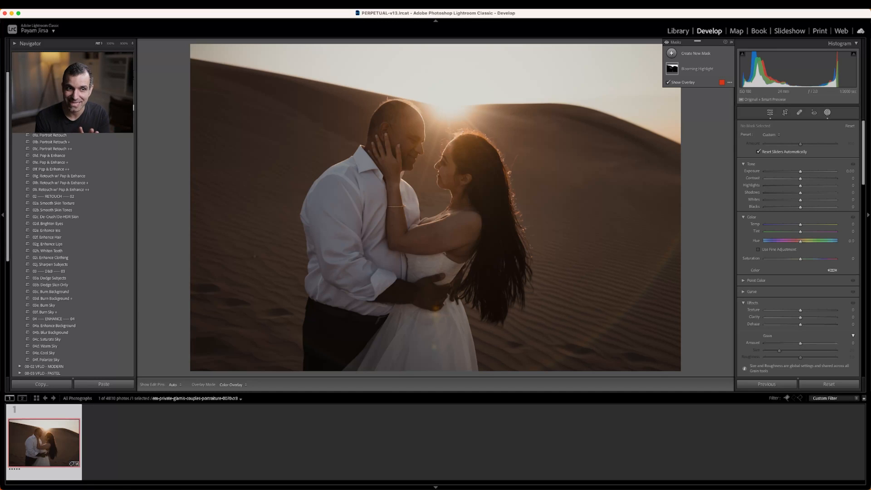
# - Switch to the lesson slides and review the Blooming Highlights recipe on page 15 and the preset-saving instructions on page 16
pyautogui.press('super+Tab')
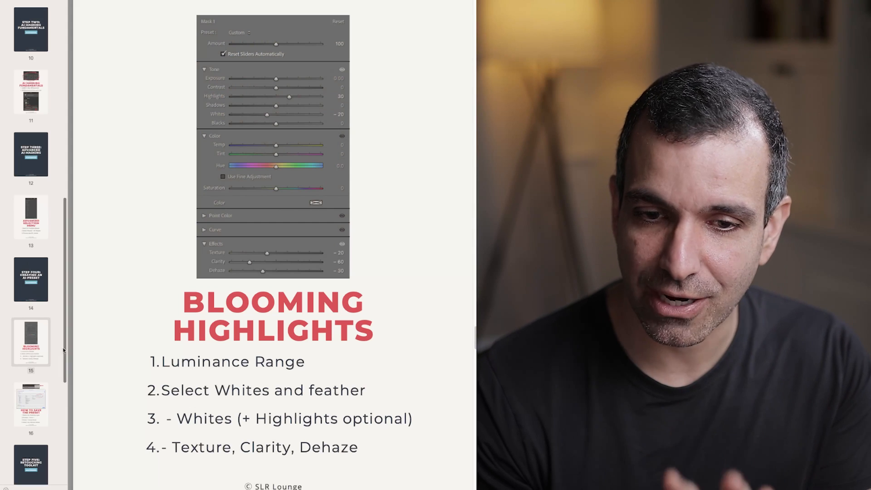
pyautogui.click(36, 398)
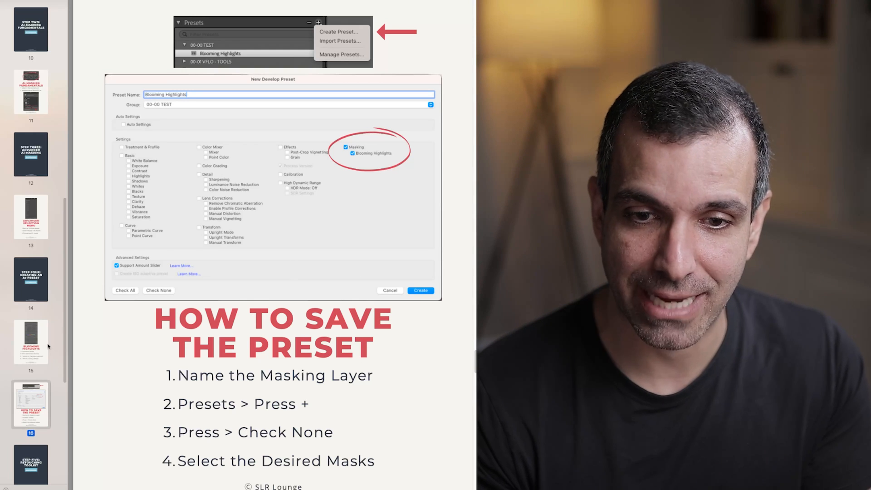
pyautogui.click(31, 342)
pyautogui.click(35, 413)
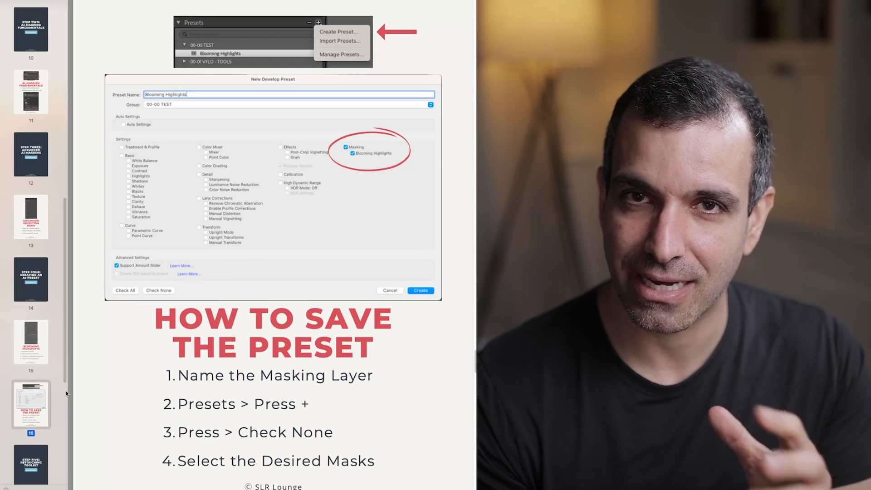
pyautogui.click(35, 351)
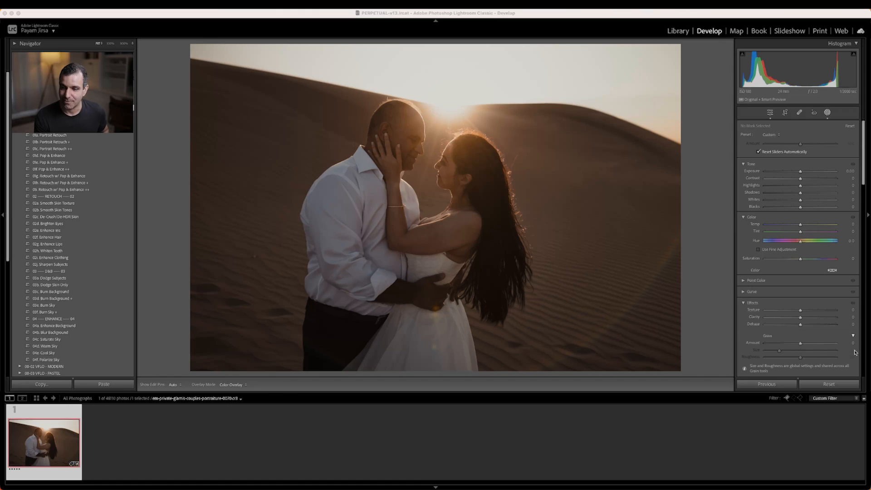
# - Return to Lightroom, show the 03.20 - Advanced AI Masking collection set and open the black-dress portrait for developing
pyautogui.scroll(-8, 798, 241)
pyautogui.click(712, 132)
pyautogui.press('g')
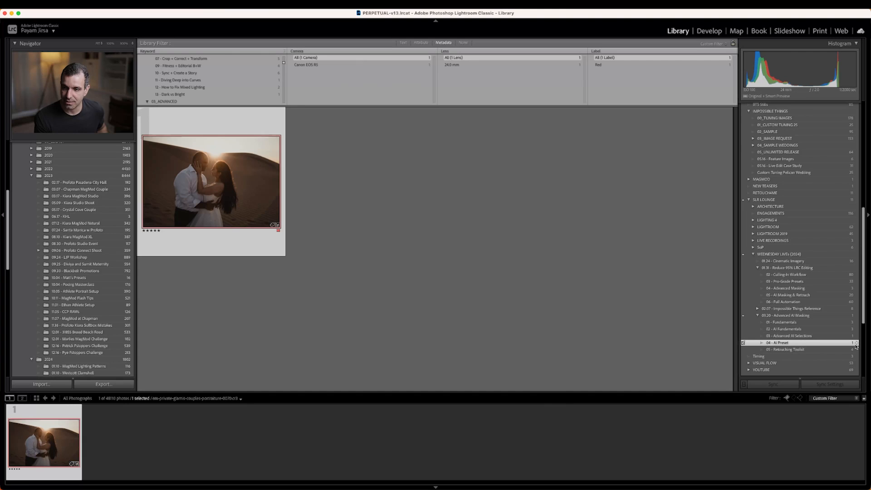
pyautogui.click(855, 316)
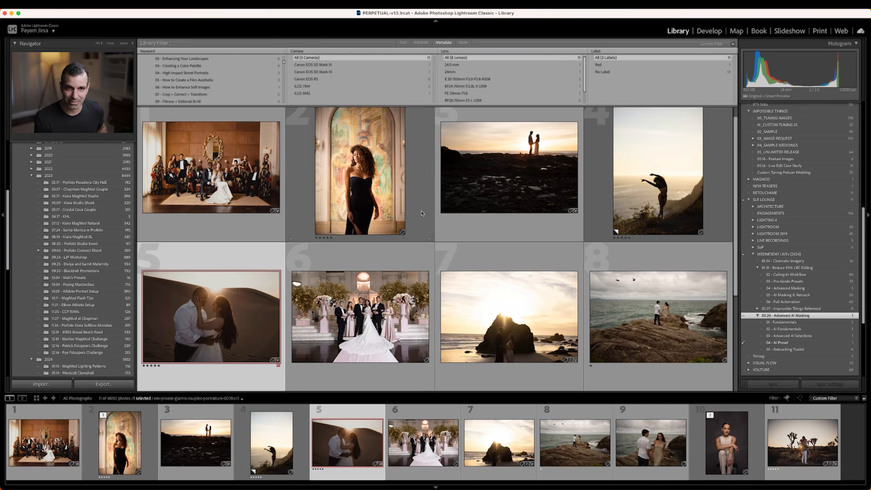
pyautogui.click(368, 186)
pyautogui.press('d')
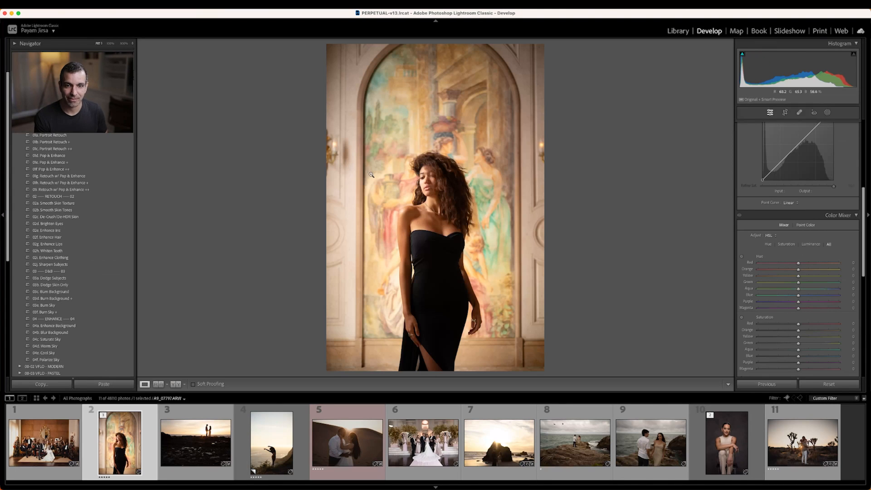
# - Apply the Soft Light (Shade/Overcast) preset from the 00-05 VFLO - MOOD group to the portrait
pyautogui.scroll(-5, 59, 313)
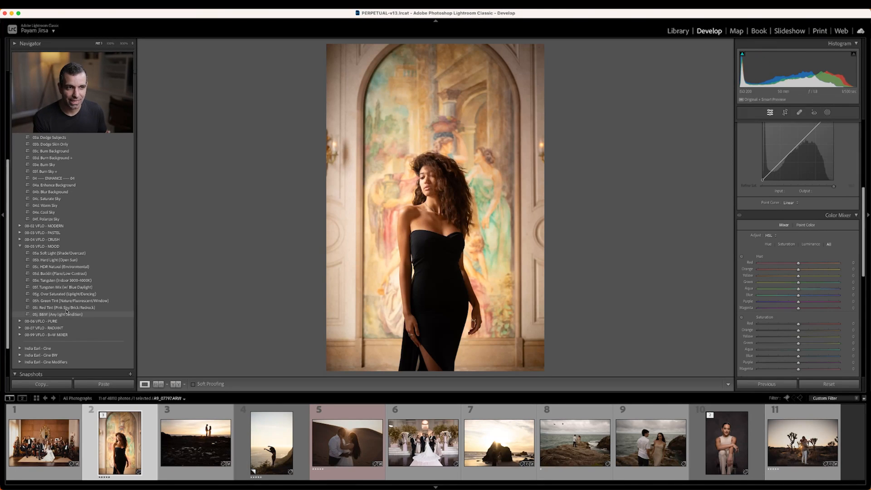
pyautogui.click(64, 253)
pyautogui.scroll(5, 798, 210)
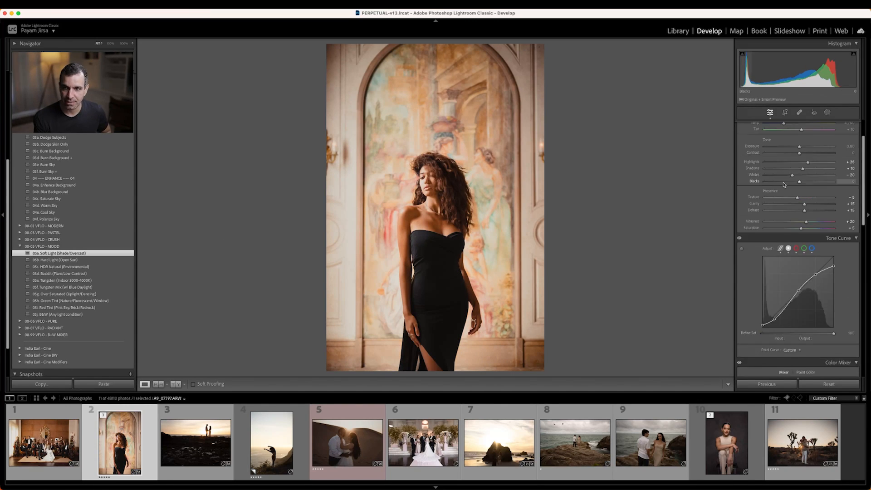
# - Darken and flatten the portrait by setting Exposure to -1.50 and Contrast to -40
pyautogui.press('Down')
pyautogui.press('Down')
pyautogui.press('Up')
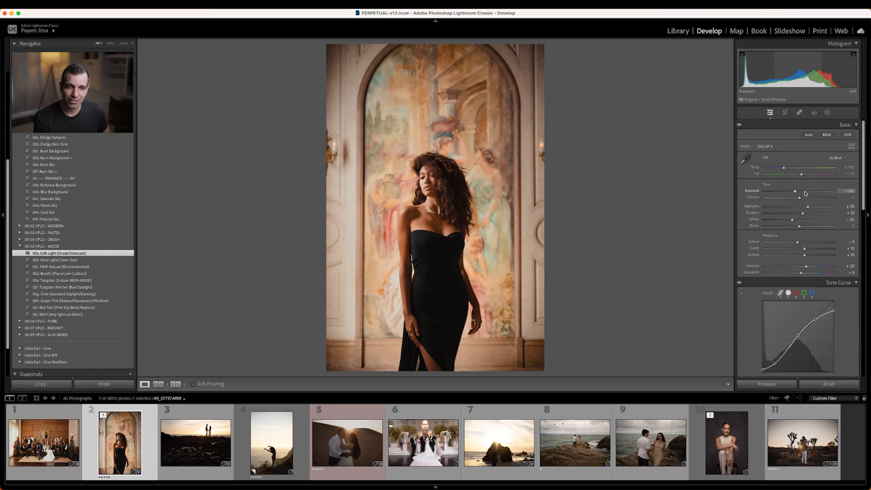
pyautogui.scroll(-4, 805, 192)
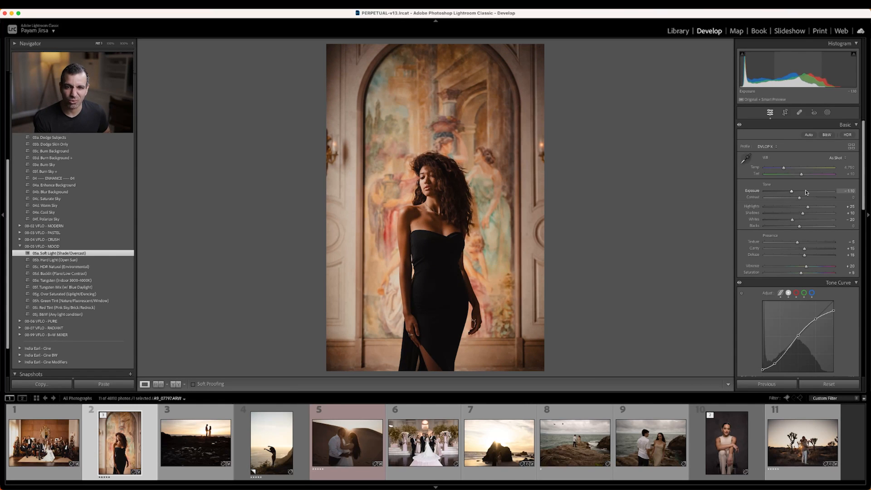
pyautogui.scroll(1, 806, 192)
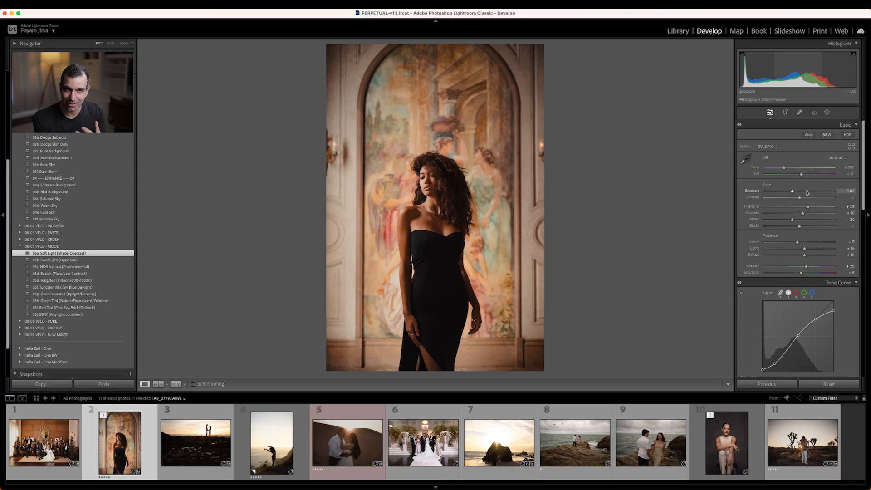
pyautogui.scroll(-3, 805, 192)
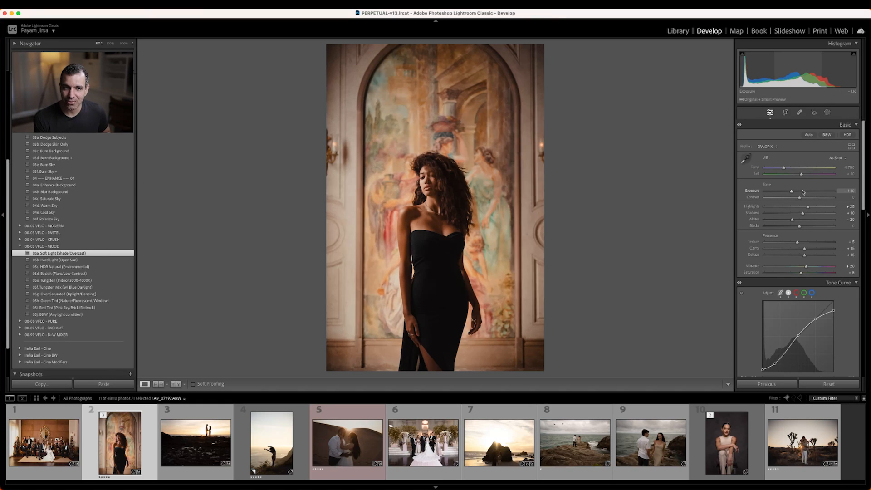
pyautogui.scroll(-2, 803, 192)
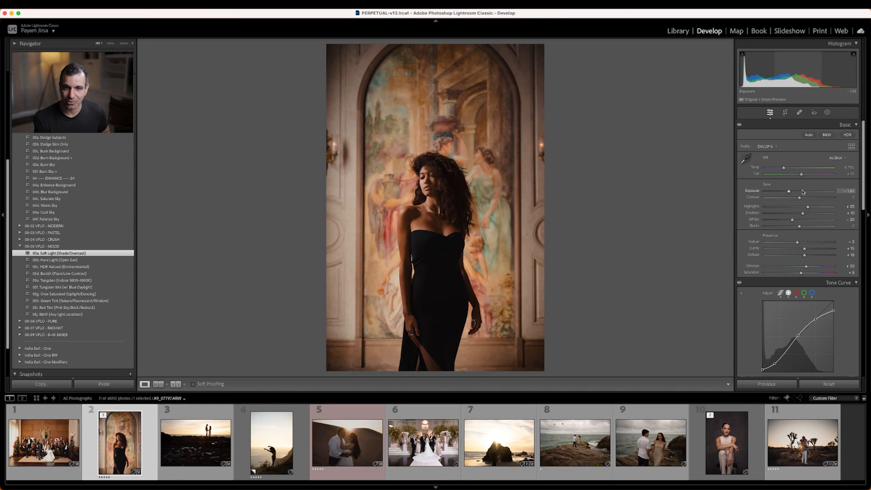
pyautogui.scroll(-3, 811, 199)
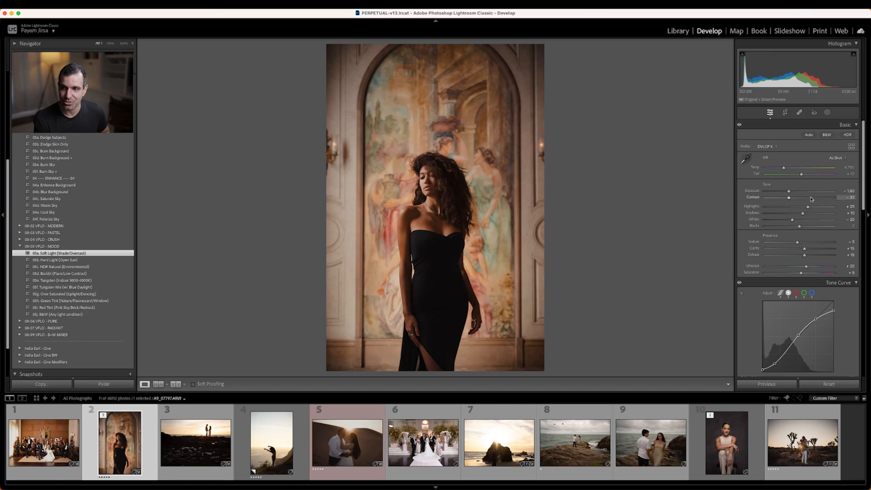
pyautogui.scroll(-1, 811, 199)
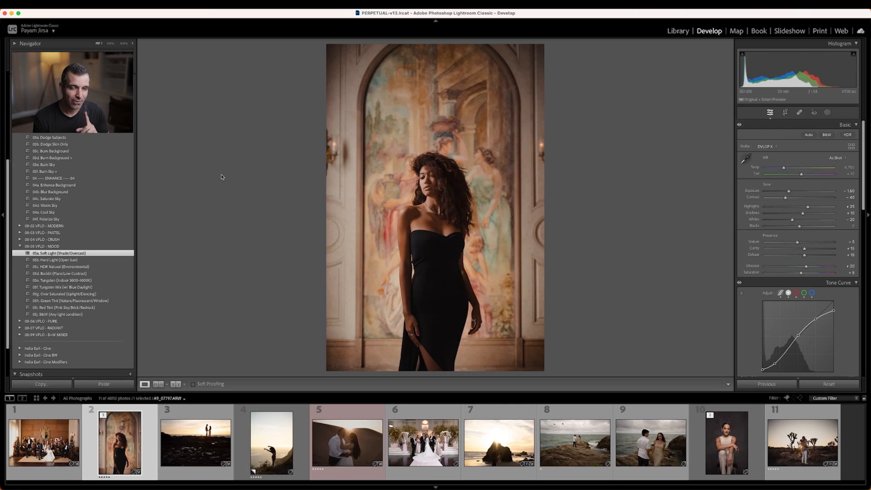
# - Look over the AI tool presets, switch to Chrome at full window size, and browse the AI Retouching Toolkit page on vfpresets.com
pyautogui.scroll(4, 70, 152)
pyautogui.scroll(2, 86, 158)
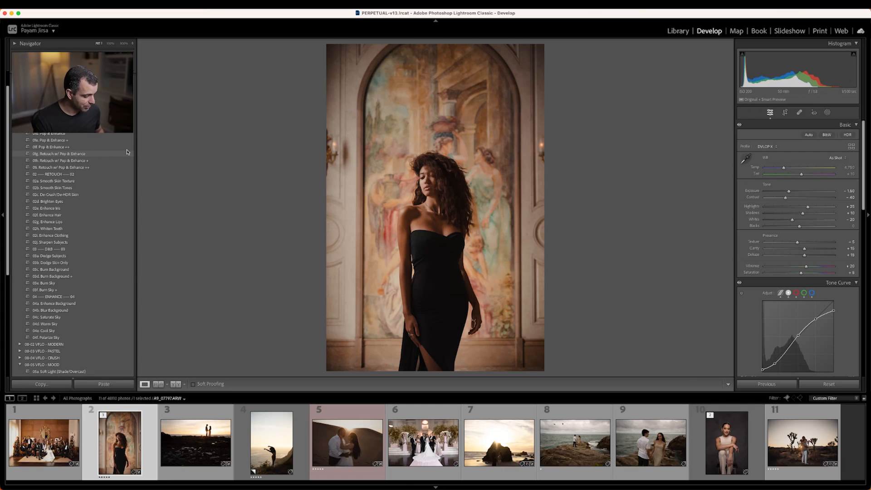
pyautogui.press('super+Tab')
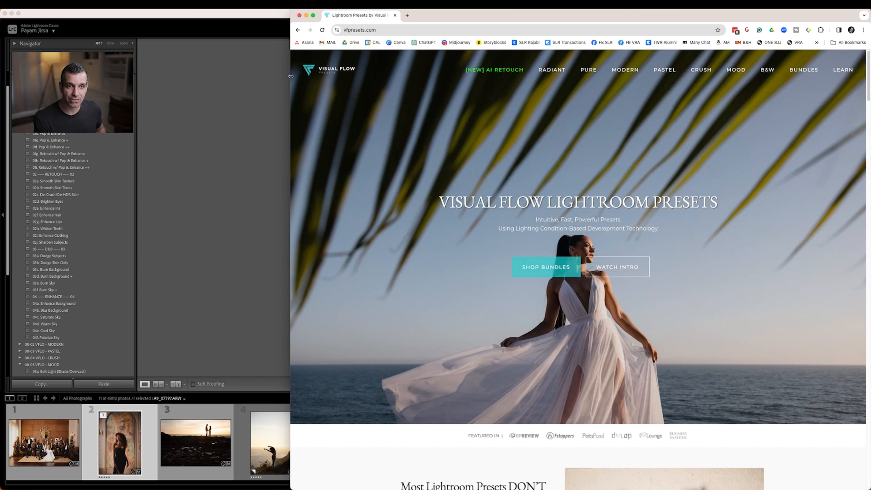
pyautogui.moveTo(291, 75); pyautogui.dragTo(294, 76)
pyautogui.hotkey('ctrl', 'alt', 'Return')
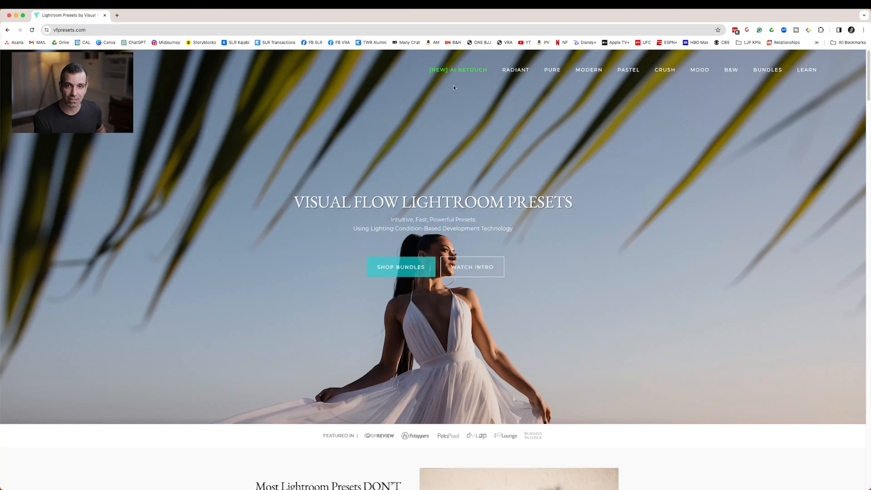
pyautogui.click(459, 71)
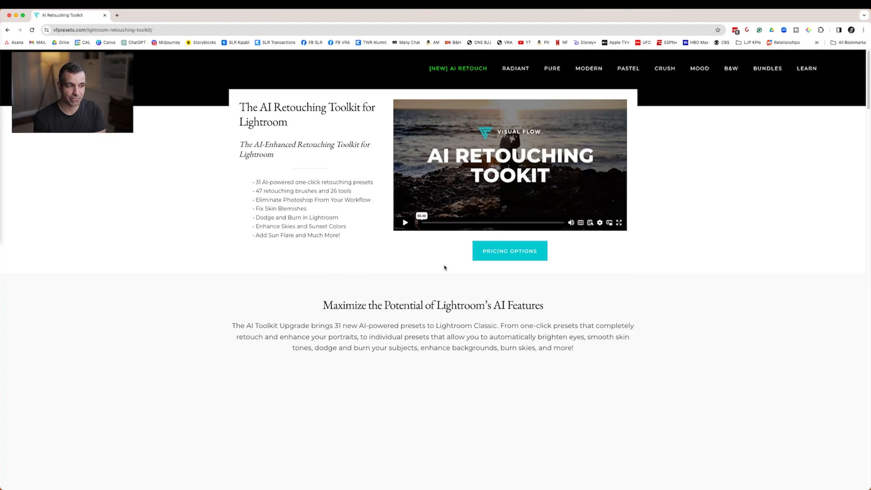
pyautogui.scroll(-15, 443, 267)
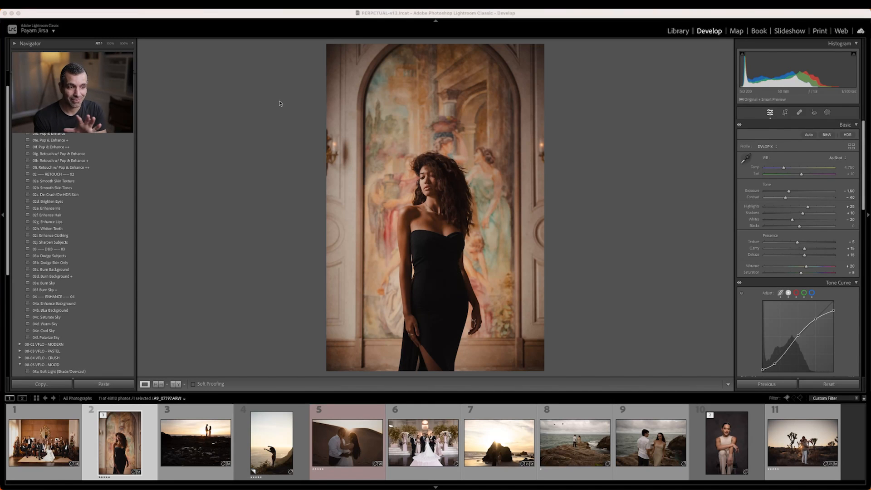
# - Apply the 03b. Dodge Skin Only preset to the portrait and inspect its skin mask coverage, components and adjustment settings
pyautogui.click(280, 104)
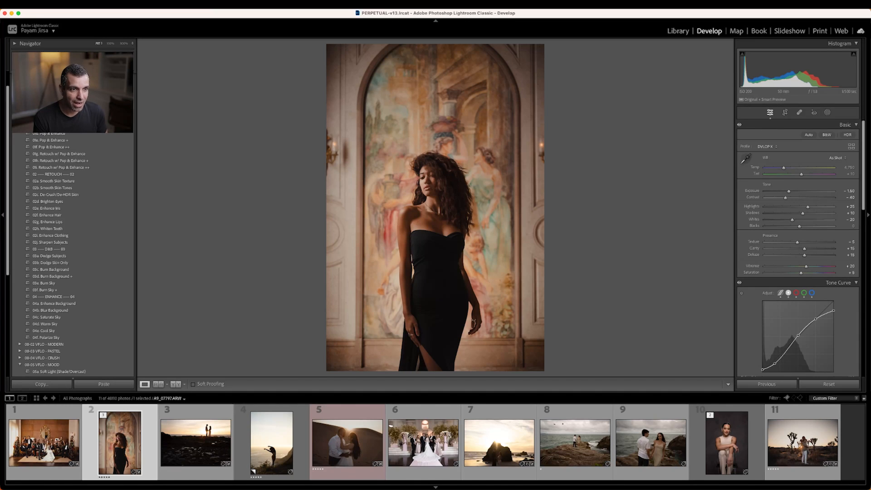
pyautogui.scroll(1, 73, 254)
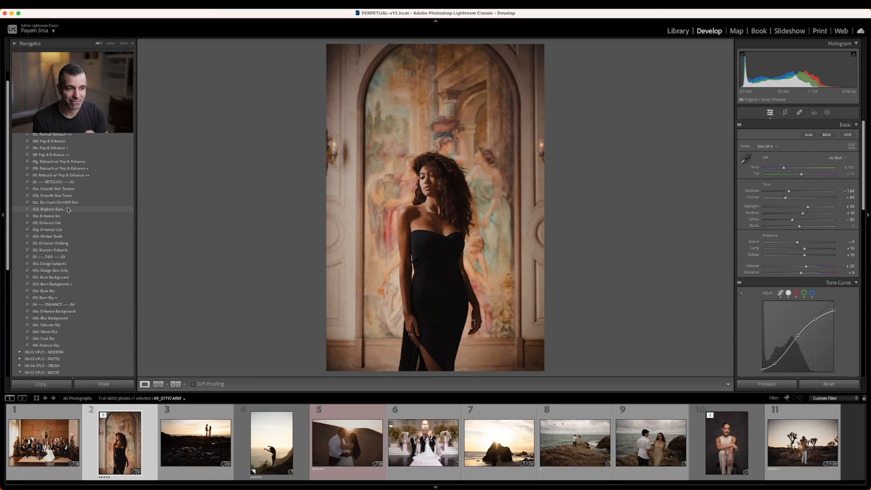
pyautogui.click(63, 271)
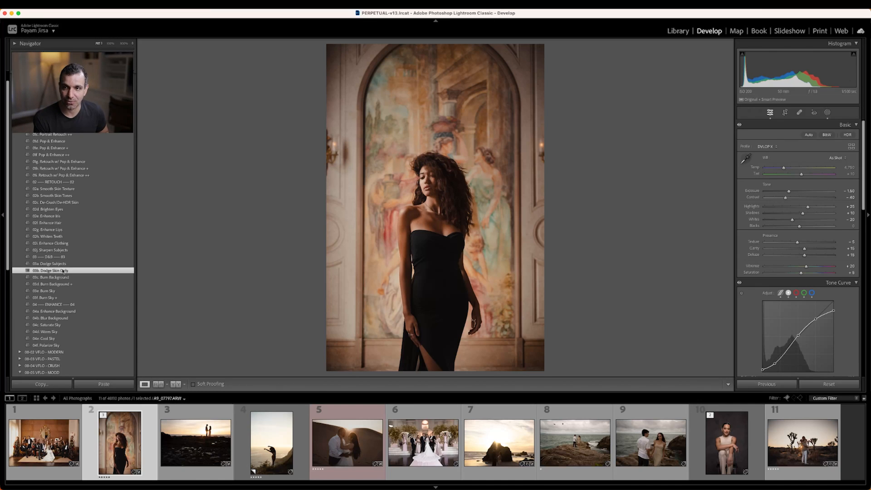
pyautogui.click(825, 113)
pyautogui.click(672, 69)
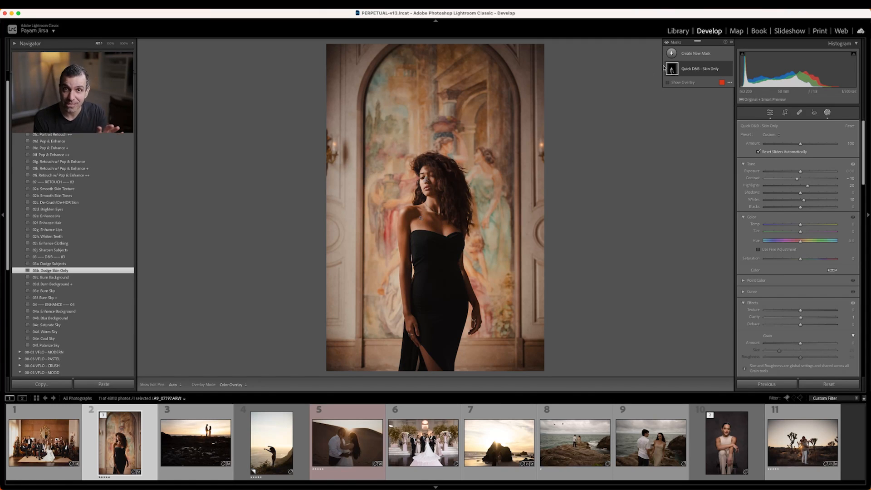
pyautogui.moveTo(669, 67)
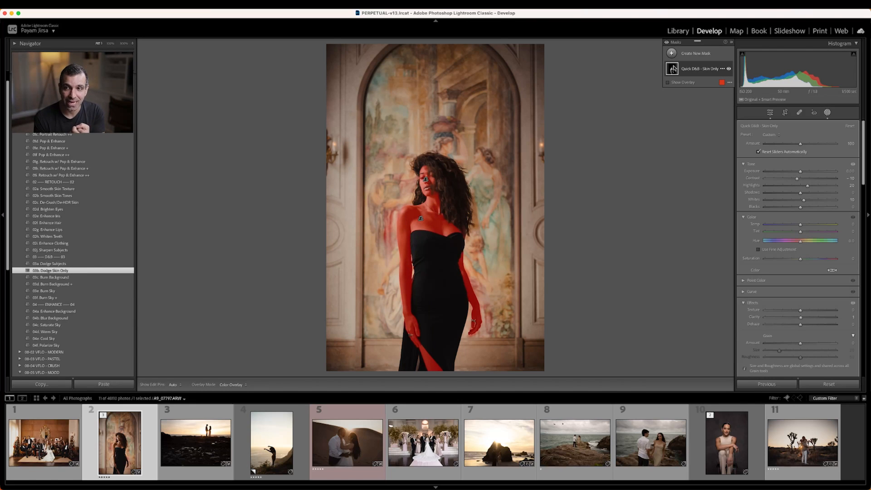
pyautogui.click(674, 68)
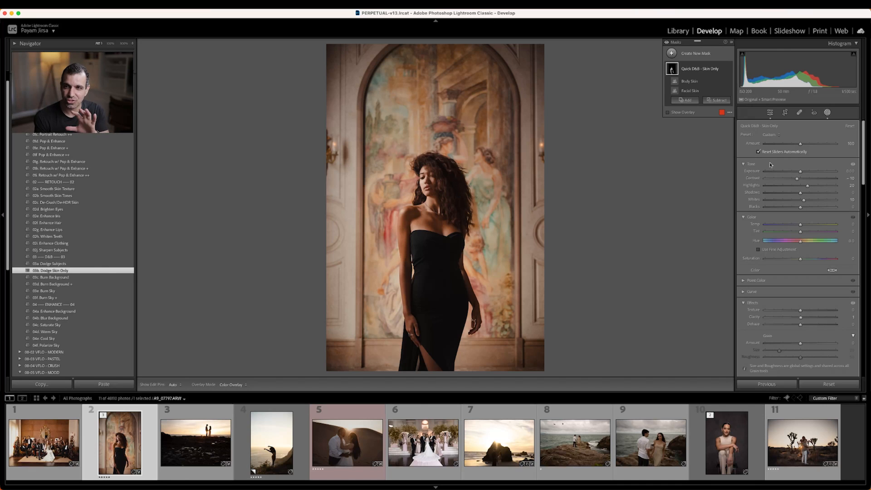
pyautogui.moveTo(801, 146)
pyautogui.mouseDown()
pyautogui.moveTo(835, 145)
pyautogui.moveTo(790, 147)
pyautogui.moveTo(801, 146)
pyautogui.mouseUp()
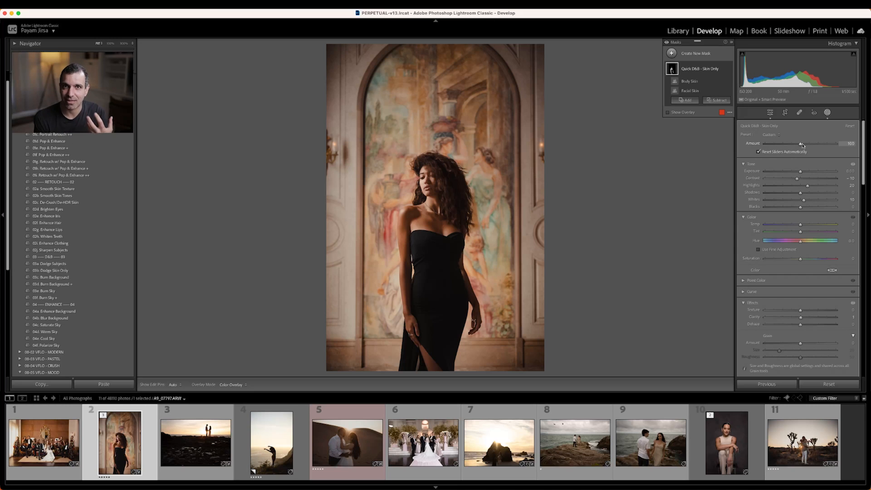
pyautogui.moveTo(801, 146)
pyautogui.mouseDown()
pyautogui.moveTo(839, 145)
pyautogui.moveTo(783, 151)
pyautogui.moveTo(819, 150)
pyautogui.moveTo(786, 154)
pyautogui.moveTo(803, 147)
pyautogui.mouseUp()
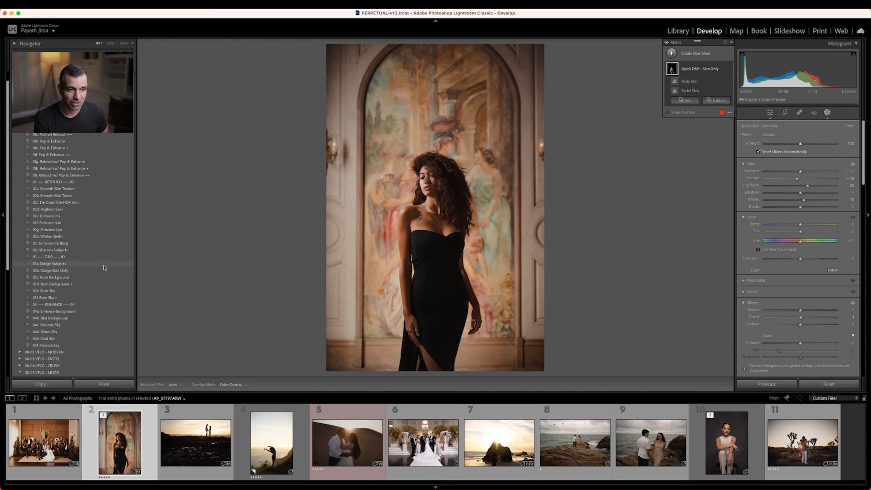
# - Apply the 03a. Dodge Subjects preset as well and inspect the coverage and settings of its Full Body mask
pyautogui.click(75, 265)
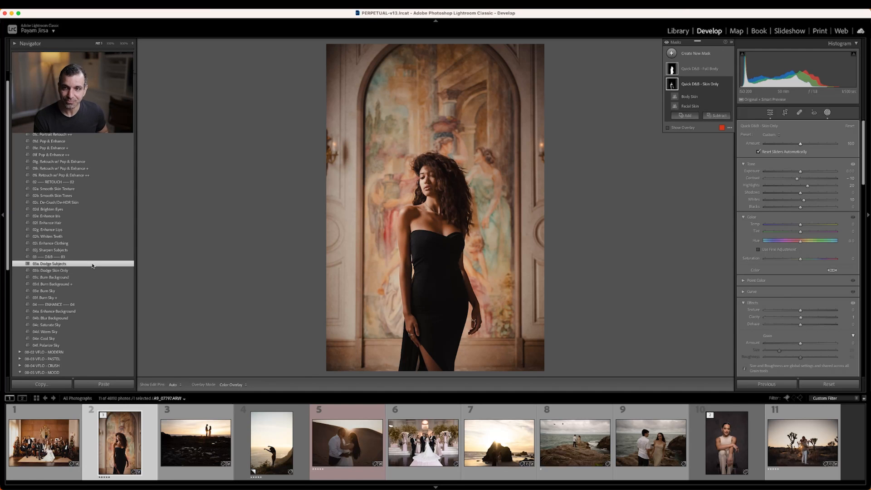
pyautogui.click(694, 72)
pyautogui.moveTo(676, 72)
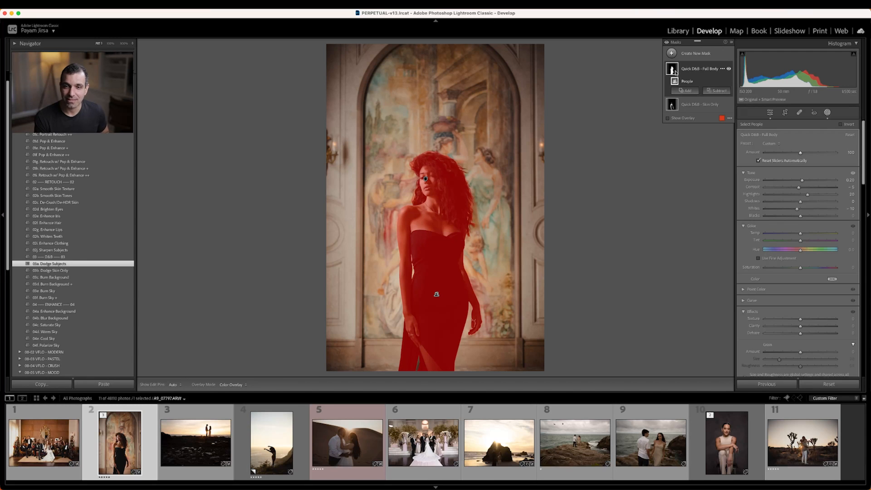
pyautogui.click(691, 71)
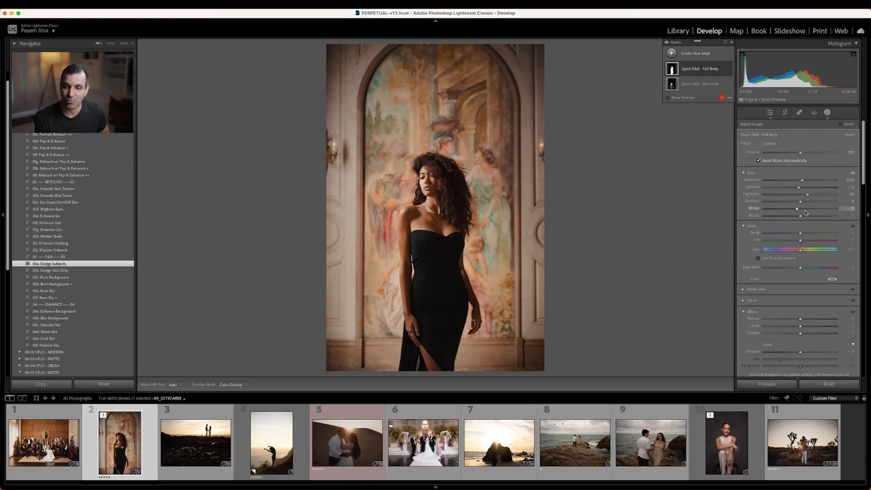
pyautogui.scroll(-2, 807, 226)
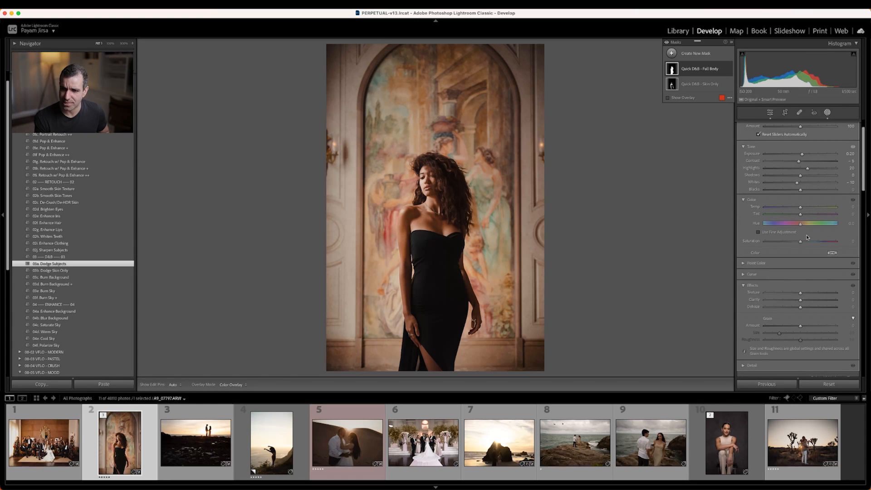
pyautogui.scroll(2, 807, 227)
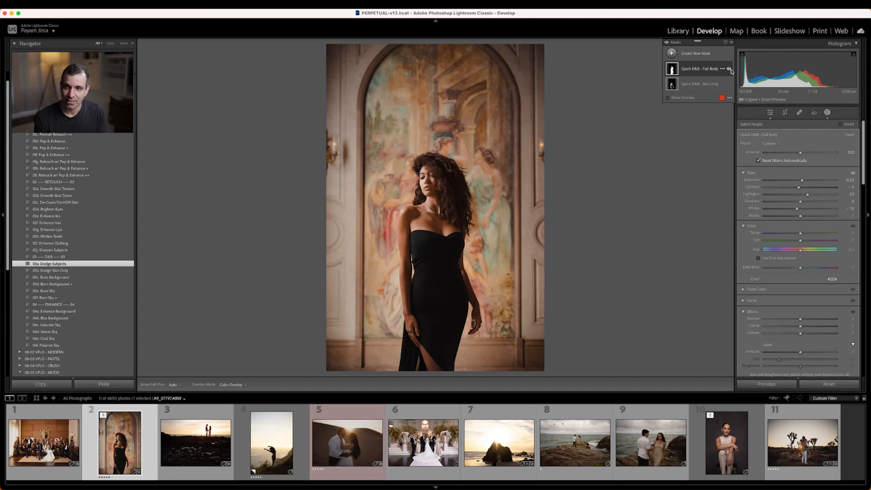
# - Set the Amount to 174 for the Full Body mask and 44 for the Skin Only mask
pyautogui.moveTo(800, 154); pyautogui.dragTo(826, 154)
pyautogui.click(694, 86)
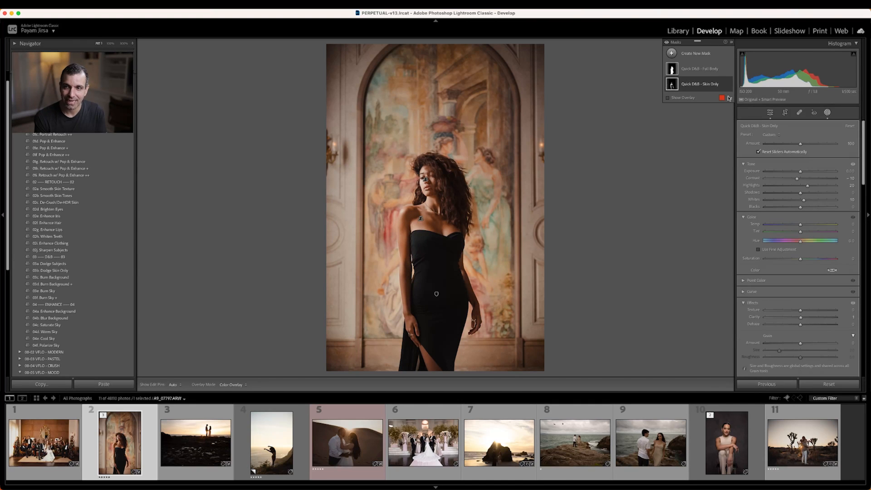
pyautogui.moveTo(800, 143); pyautogui.dragTo(782, 147)
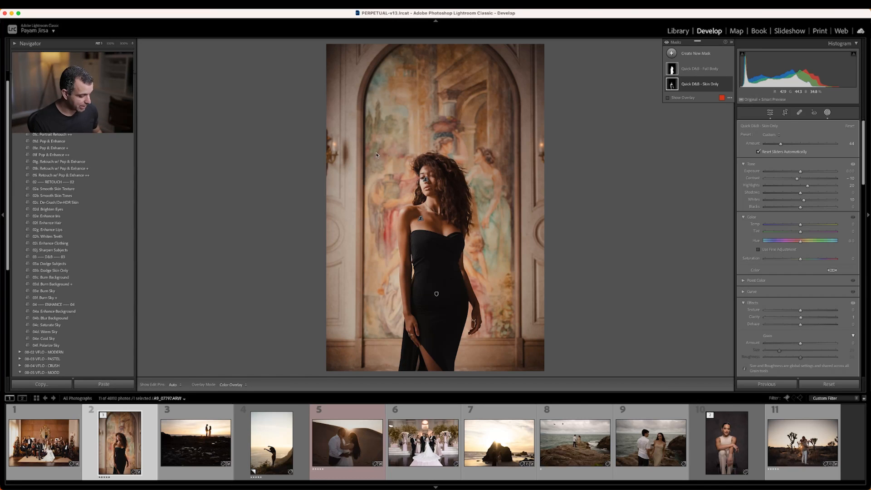
# - Straighten the portrait with a very slight crop rotation and commit the crop
pyautogui.press('r')
pyautogui.moveTo(304, 130); pyautogui.dragTo(297, 141)
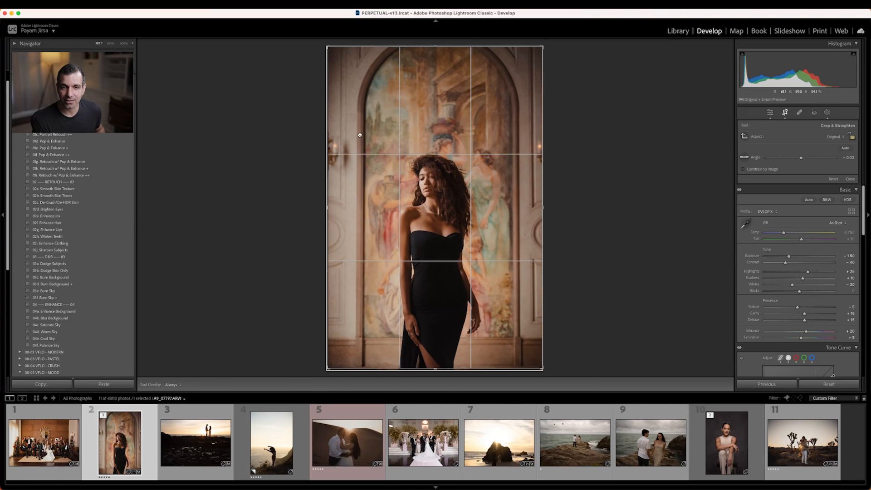
pyautogui.press('Return')
pyautogui.press('r')
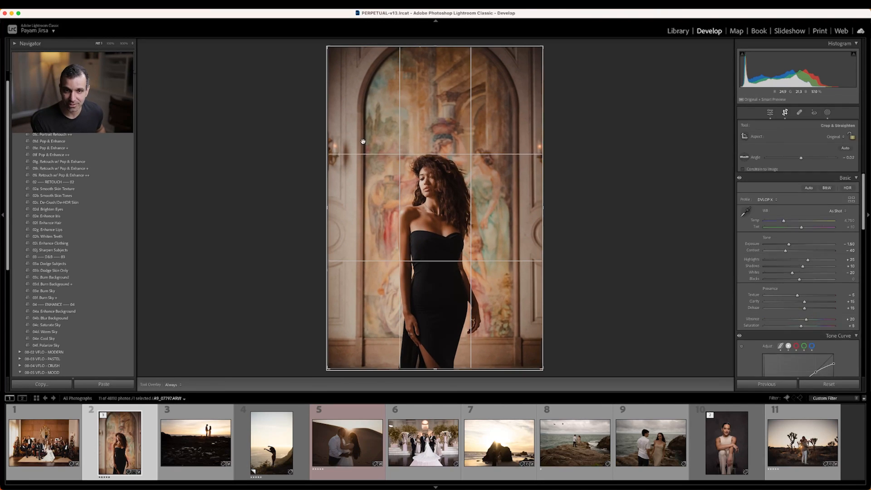
pyautogui.press('r')
# - Apply the 02a. Radial Burn Full preset, recentre its inverted radial gradient on the woman's face, and leave masking
pyautogui.scroll(2, 97, 145)
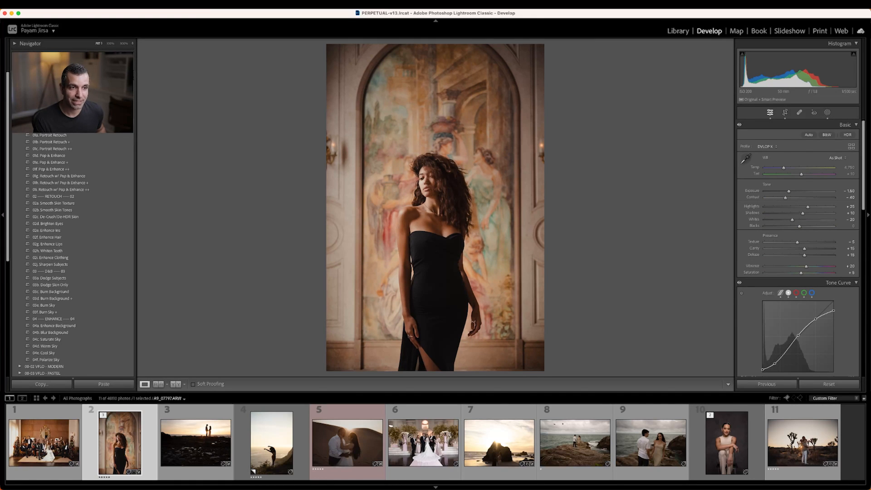
pyautogui.scroll(10, 67, 255)
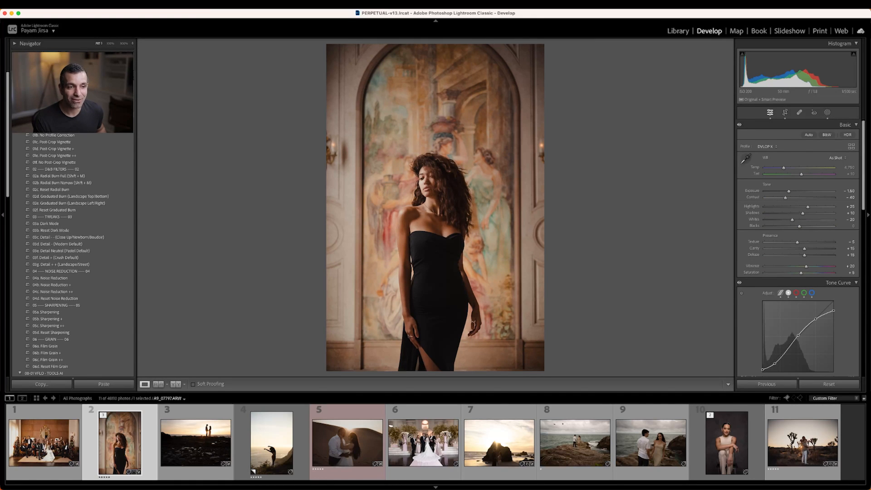
pyautogui.click(53, 176)
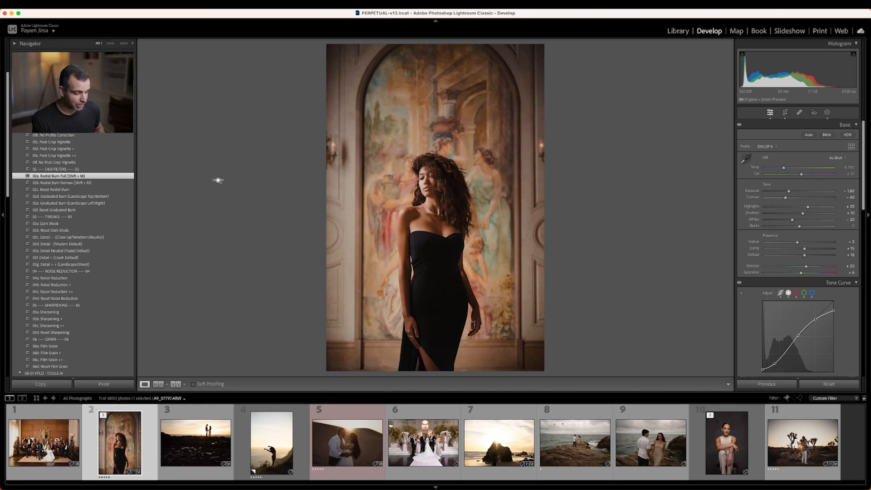
pyautogui.click(685, 70)
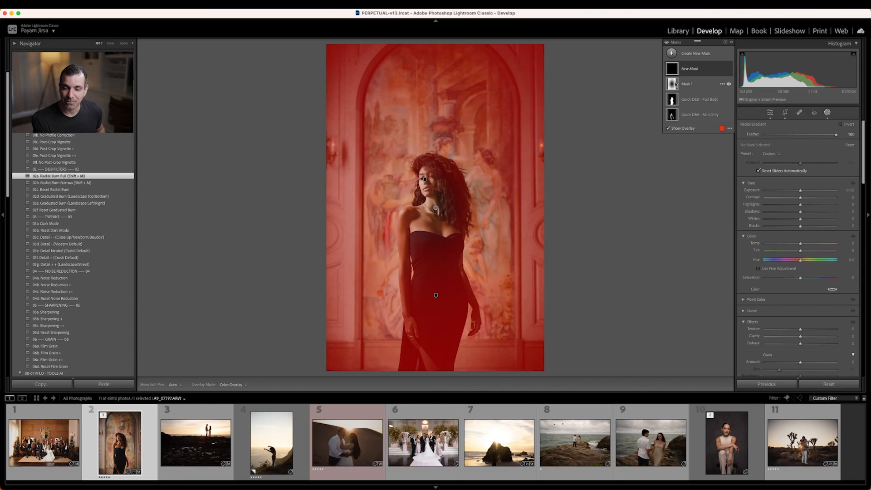
pyautogui.moveTo(435, 207); pyautogui.dragTo(431, 184)
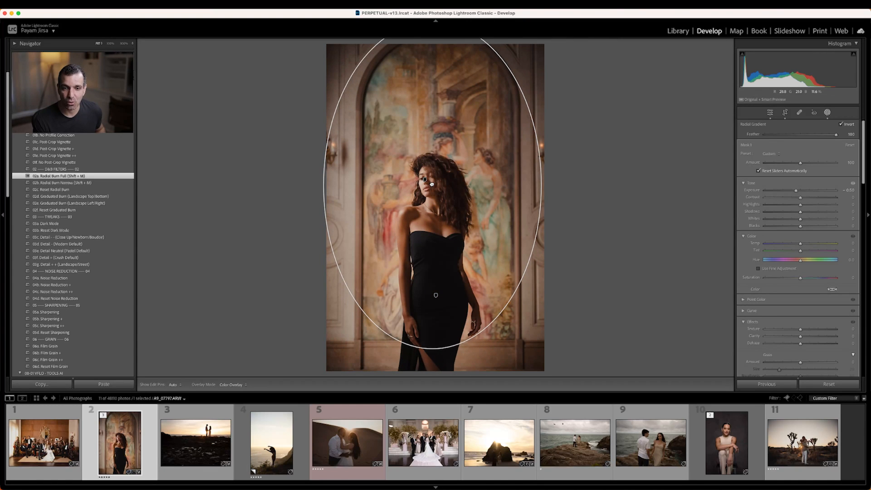
pyautogui.click(826, 112)
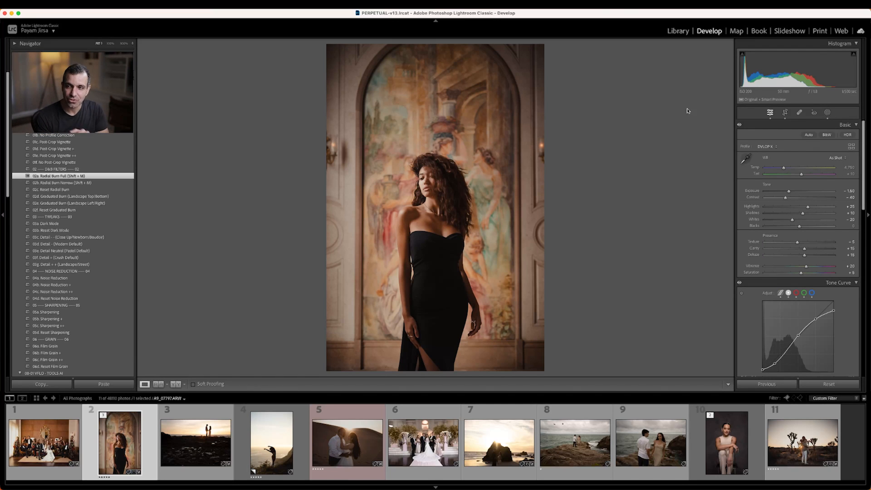
# - Review the adjustment settings of the radial burn, Full Body and Skin Only masks one after another
pyautogui.click(826, 112)
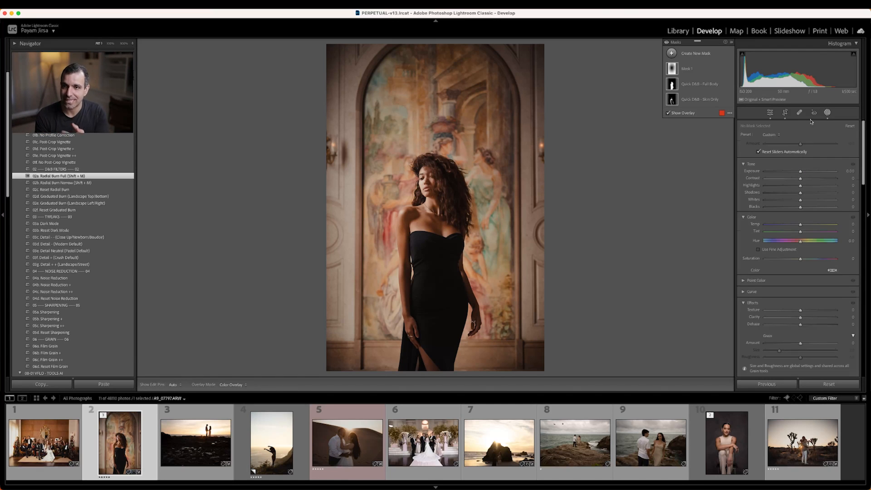
pyautogui.click(703, 72)
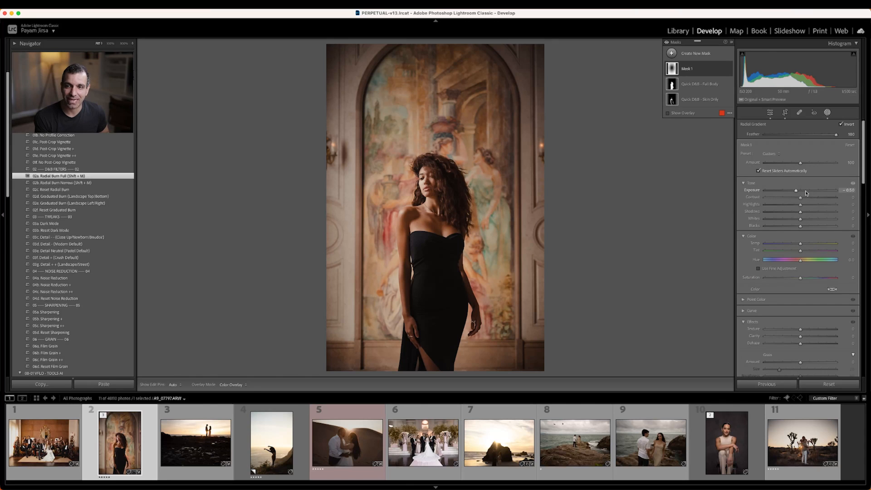
pyautogui.click(702, 89)
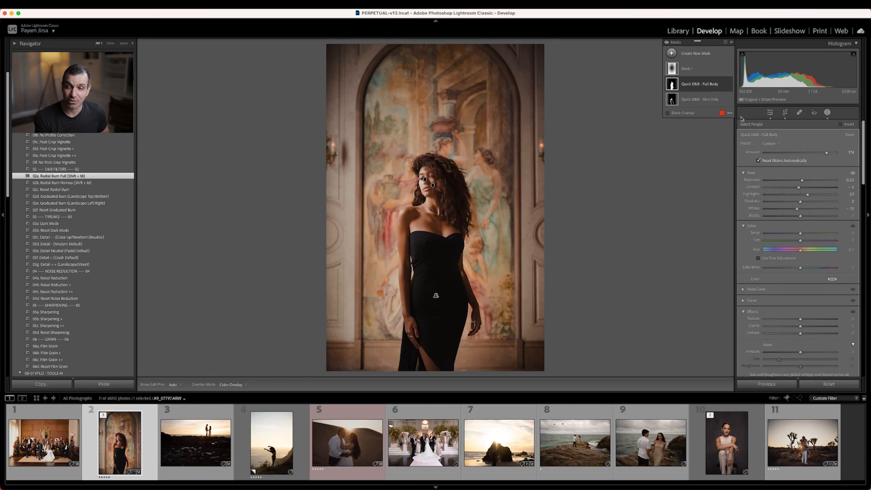
pyautogui.click(697, 101)
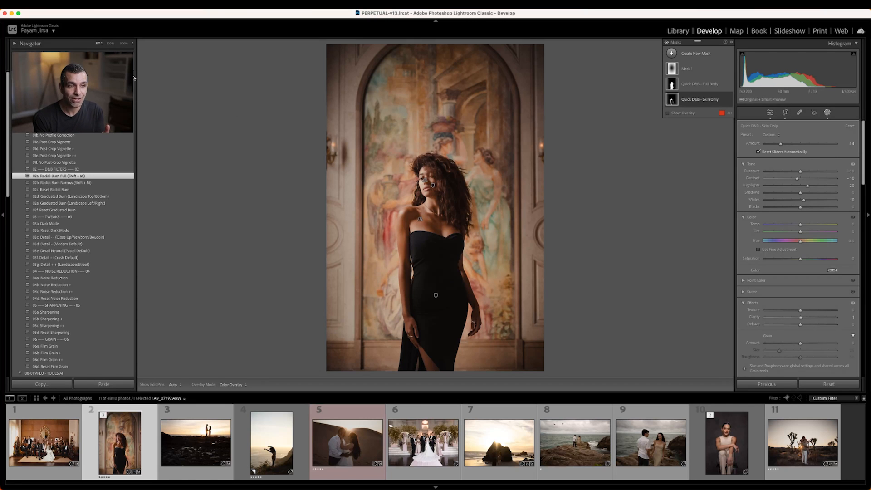
# - Examine the masking choices offered when creating a new develop preset, cancel without saving, and leave masking
pyautogui.rightClick(134, 78)
pyautogui.click(146, 82)
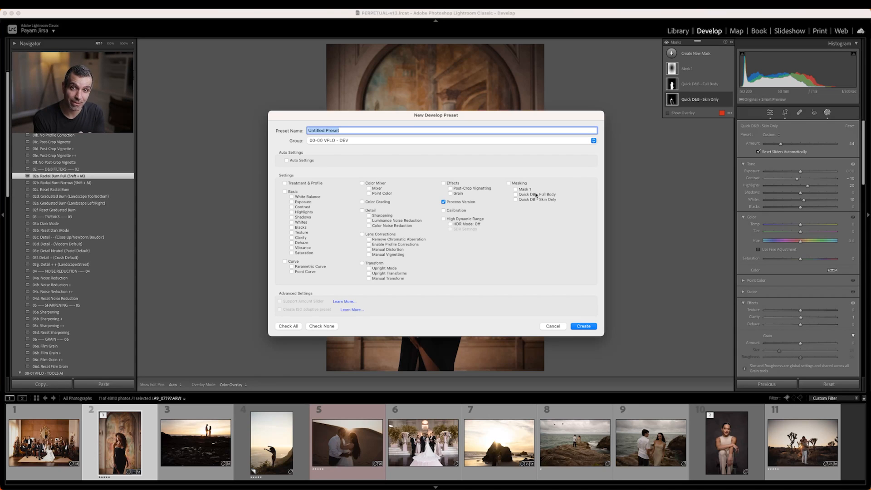
pyautogui.click(553, 326)
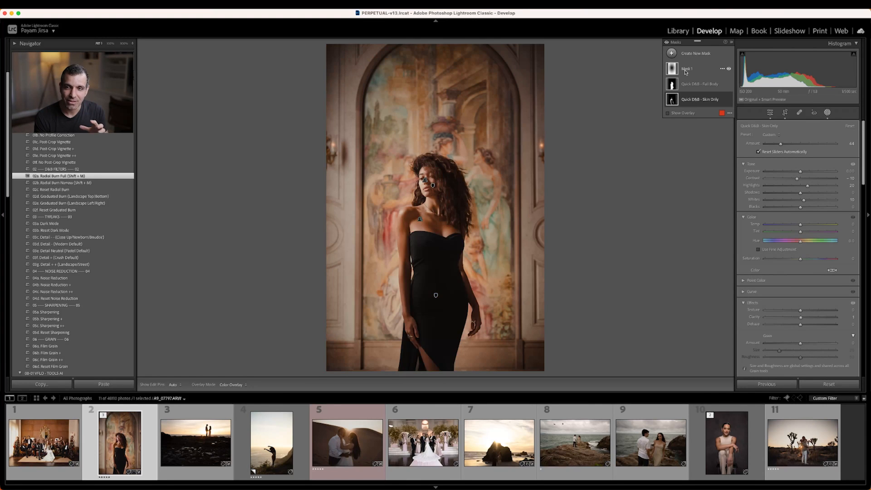
pyautogui.moveTo(673, 86)
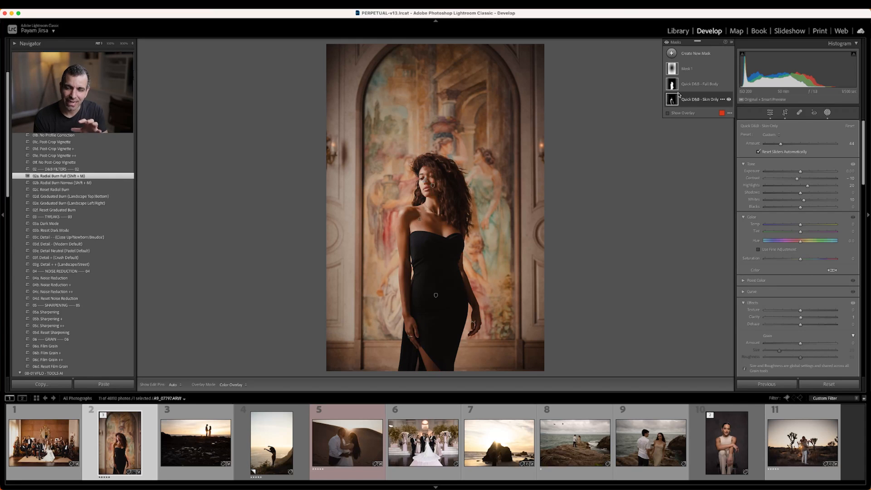
pyautogui.click(827, 113)
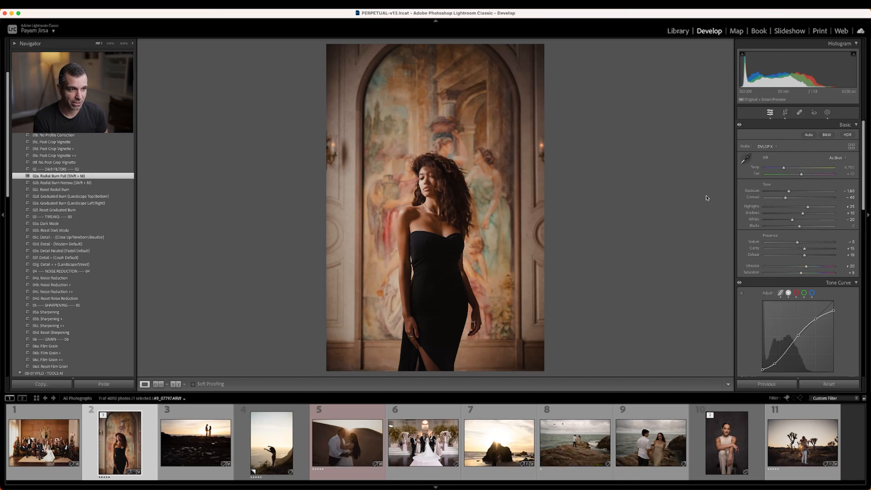
pyautogui.press('super+Tab')
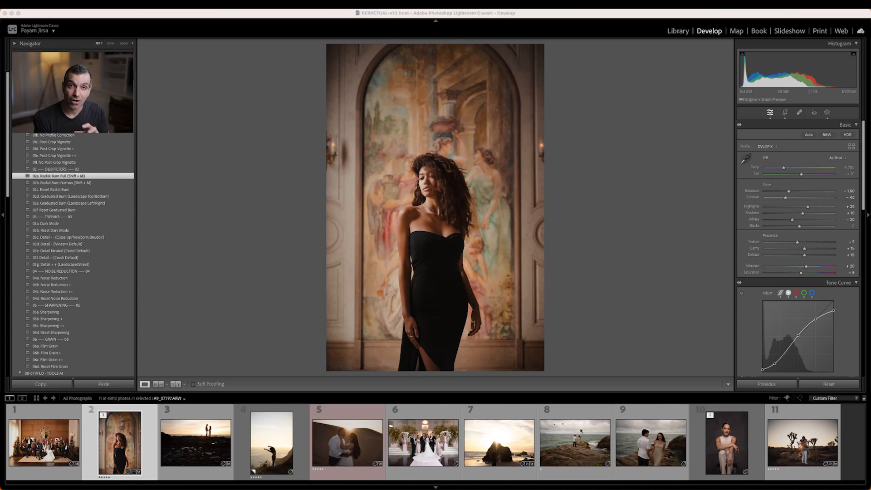
pyautogui.click(627, 431)
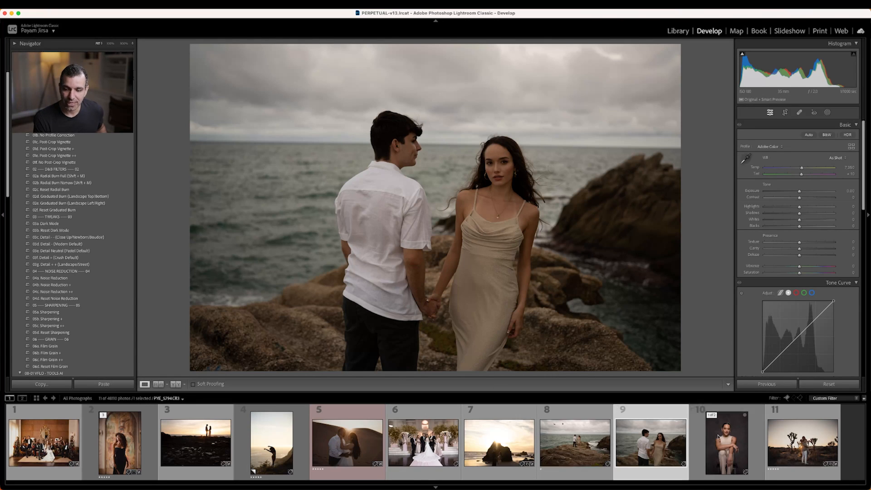
pyautogui.keyDown('shift'); pyautogui.click(717, 437); pyautogui.keyUp('shift')
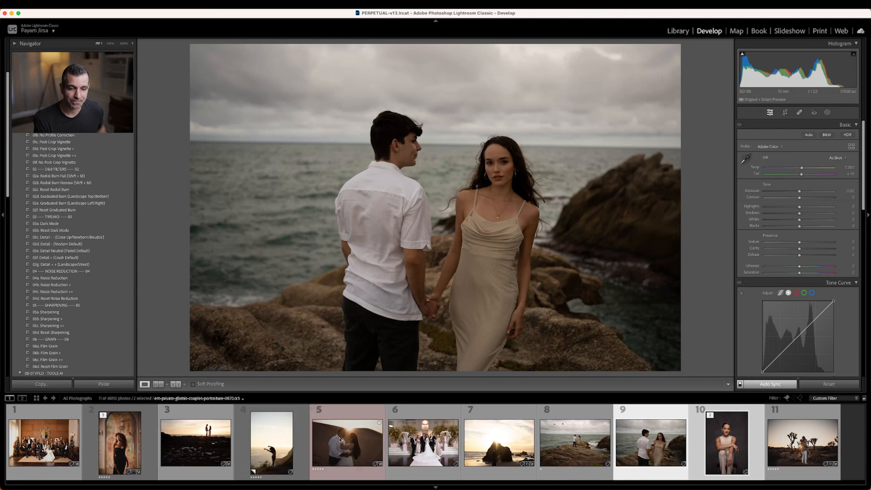
pyautogui.click(121, 447)
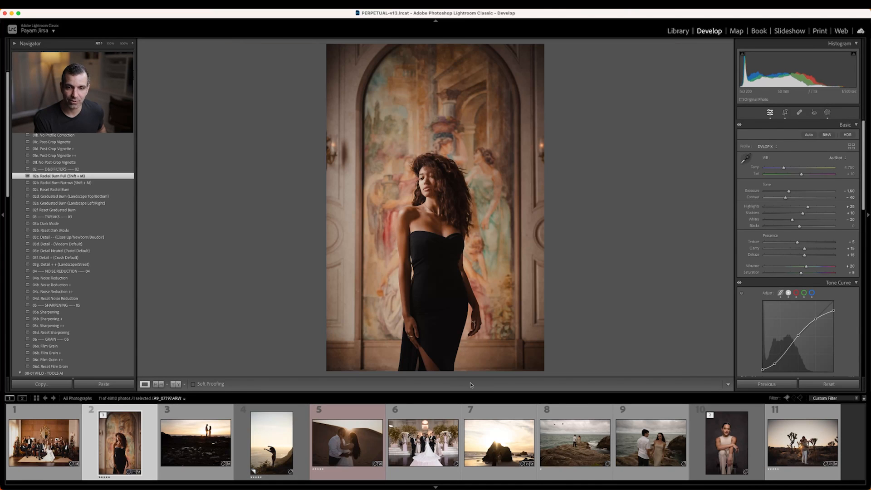
# - Create a virtual copy of the black-dress portrait and reset its develop settings
pyautogui.press('z')
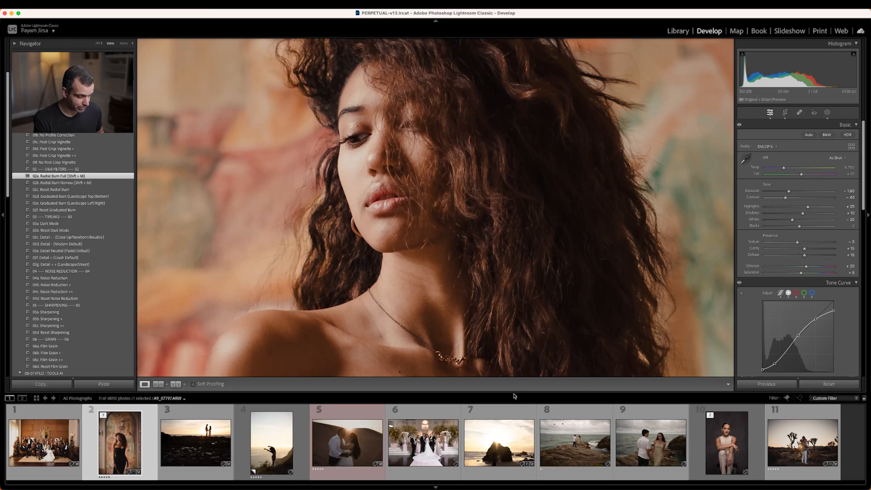
pyautogui.press('super+apostrophe')
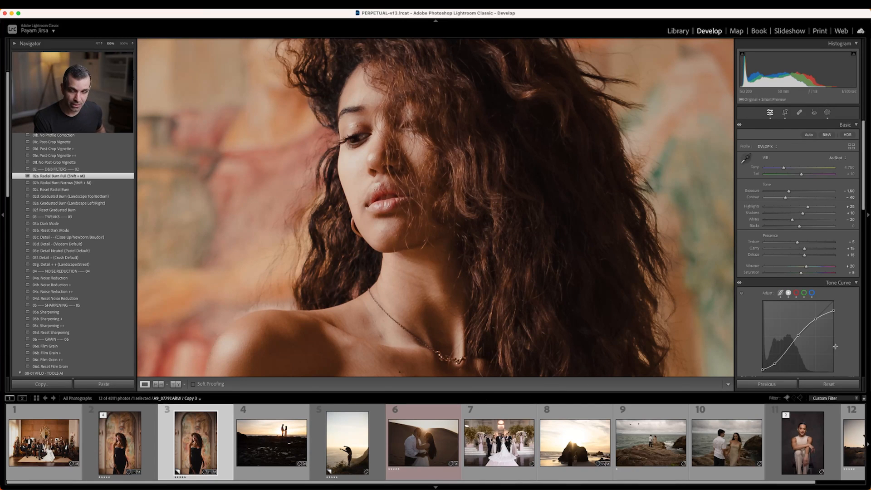
pyautogui.click(832, 381)
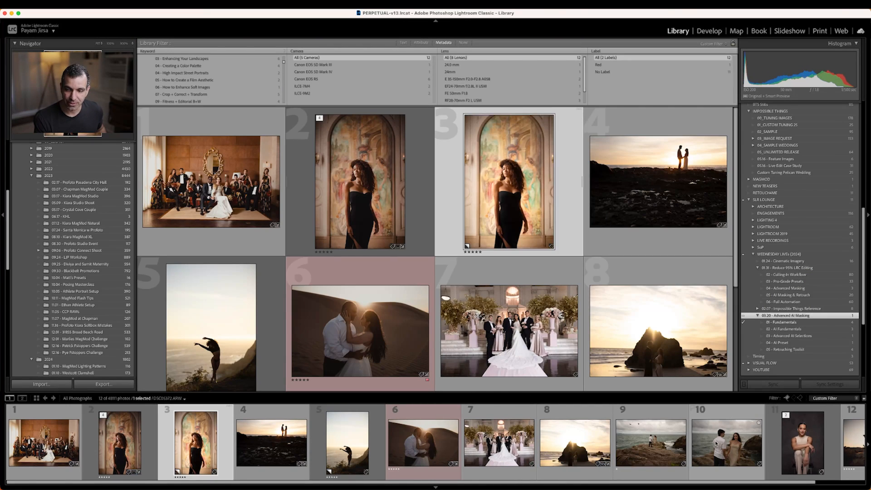
# - Select the coastal couple and seated woman photos together with the reset portrait copy, and apply the 03a. Dodge Subjects preset to all three
pyautogui.keyDown('super'); pyautogui.click(735, 440); pyautogui.keyUp('super')
pyautogui.keyDown('super'); pyautogui.click(786, 438); pyautogui.keyUp('super')
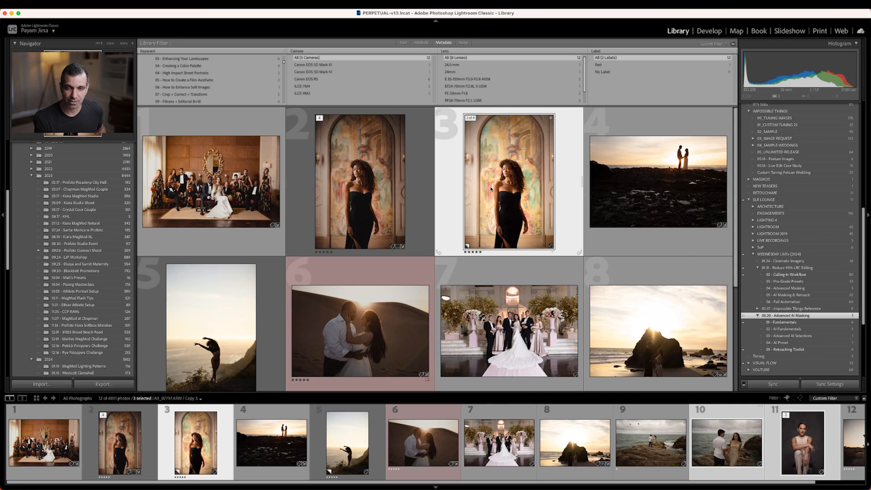
pyautogui.press('d')
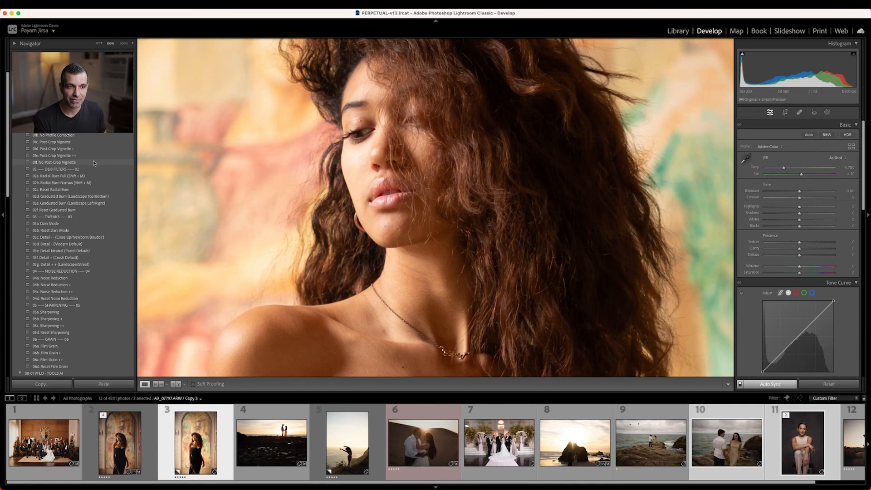
pyautogui.click(268, 152)
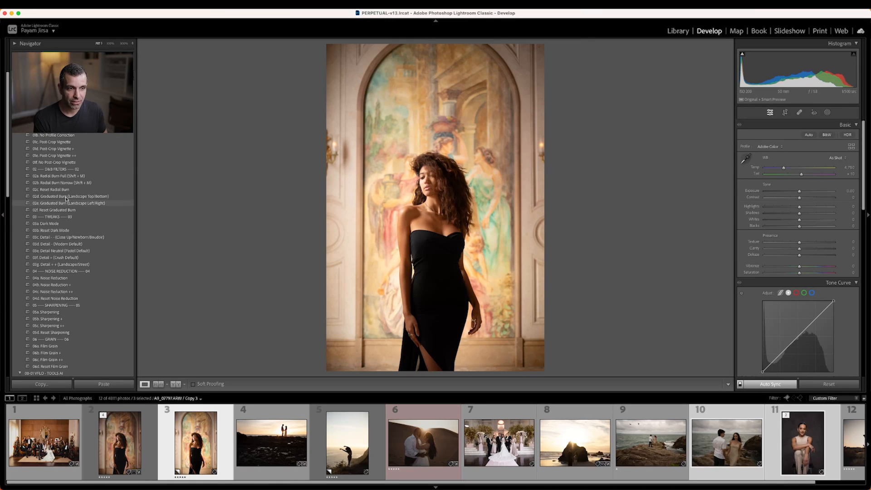
pyautogui.scroll(-10, 62, 185)
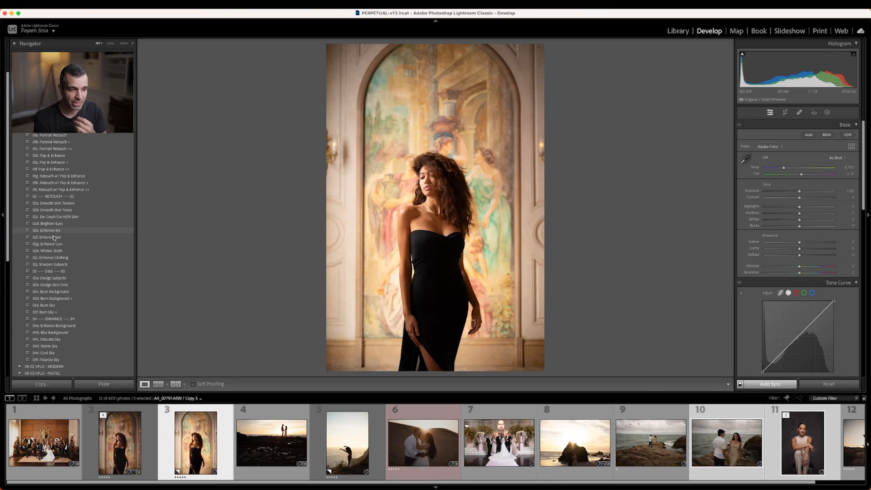
pyautogui.click(57, 279)
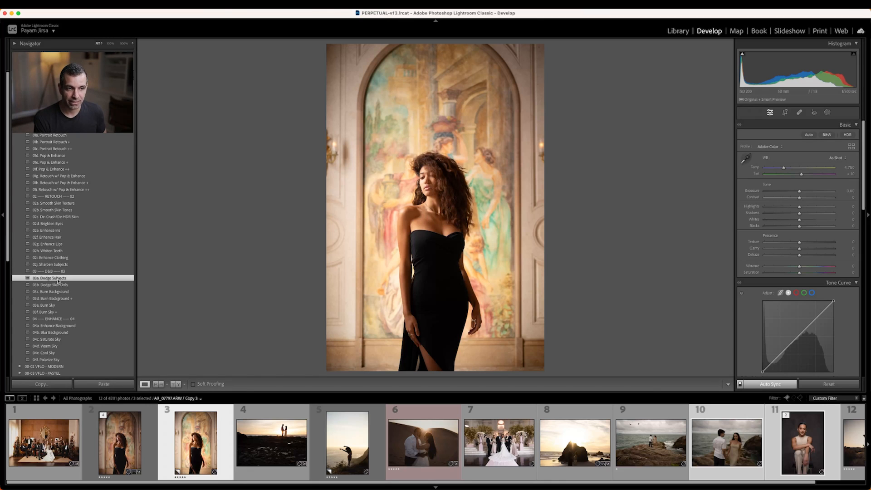
pyautogui.moveTo(48, 136); pyautogui.dragTo(313, 148)
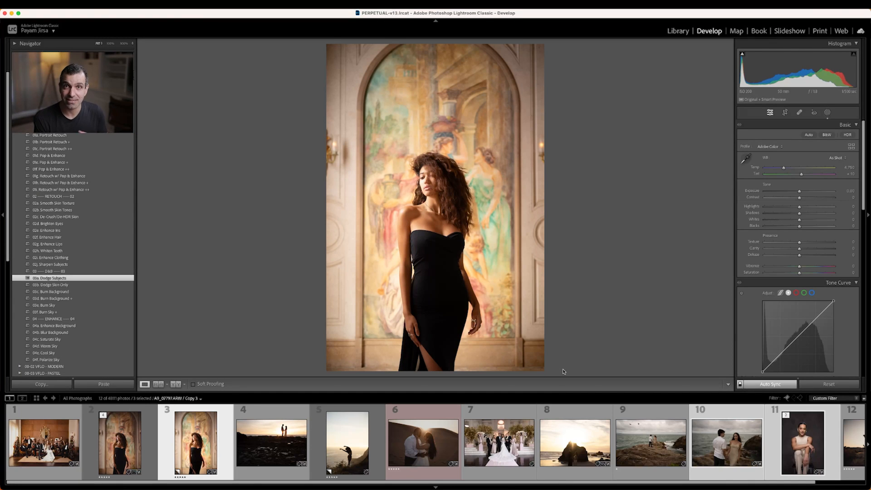
# - Inspect the Quick D&B - Full Body mask overlay on the coastal couple photo and on the seated woman portrait
pyautogui.click(653, 445)
pyautogui.click(727, 442)
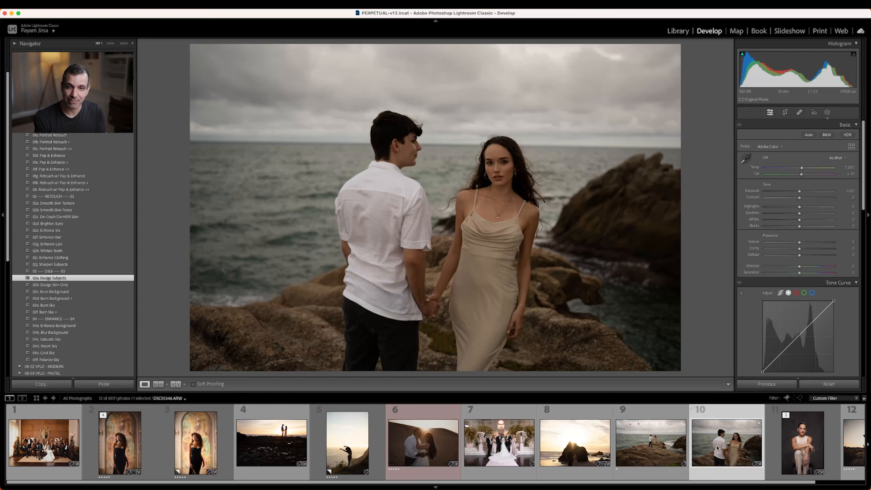
pyautogui.click(827, 113)
pyautogui.click(672, 69)
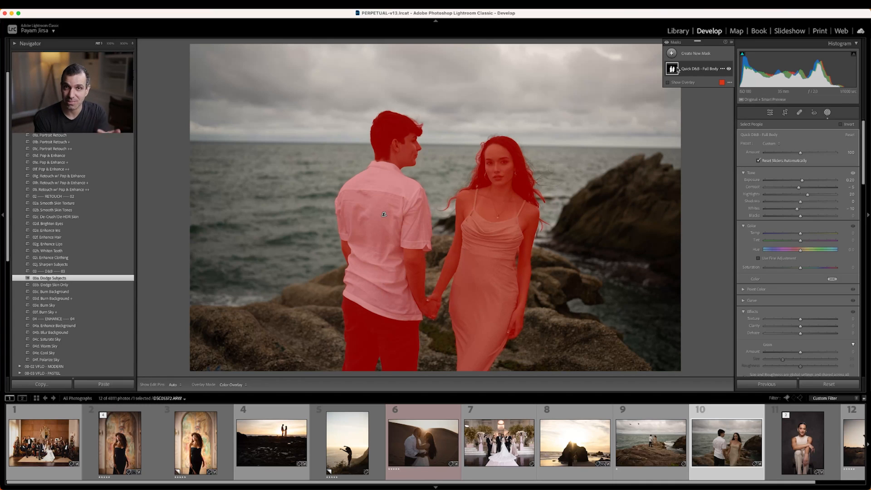
pyautogui.press('Right')
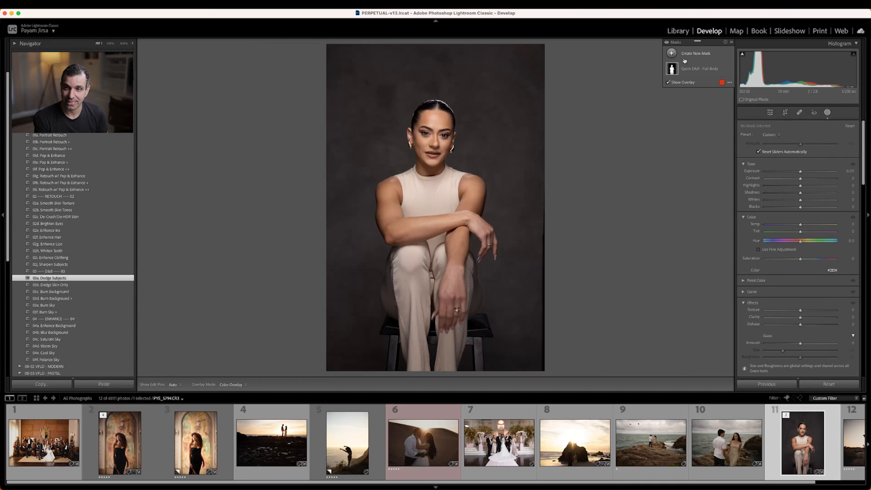
pyautogui.moveTo(674, 68)
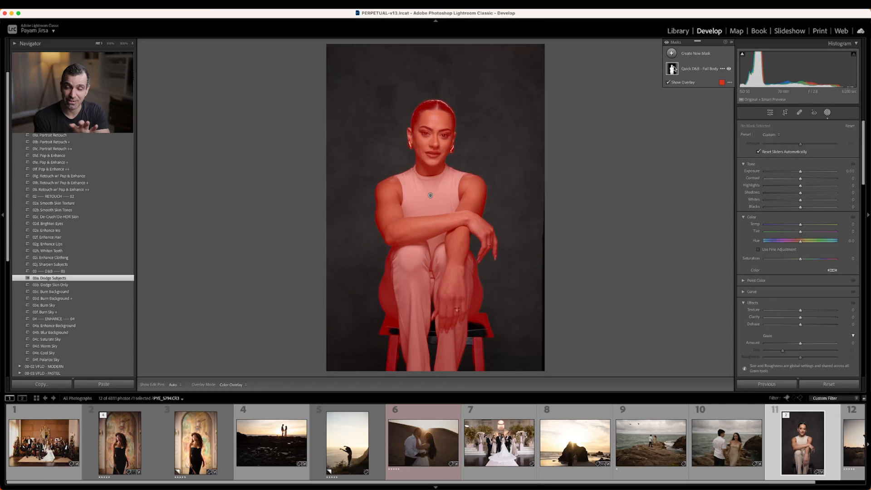
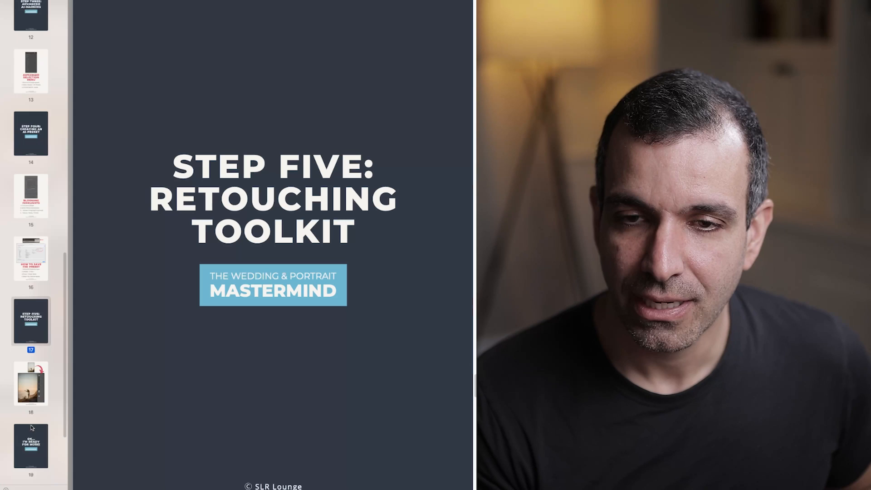
pyautogui.scroll(-2, 32, 427)
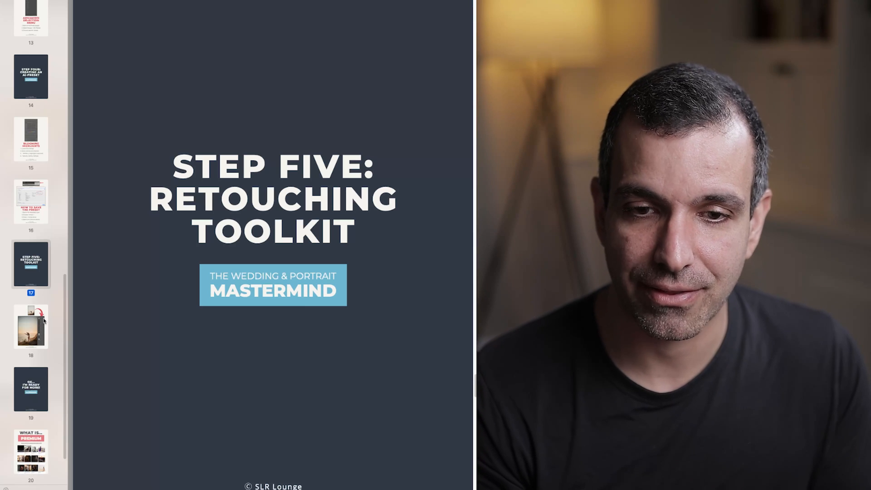
pyautogui.click(44, 320)
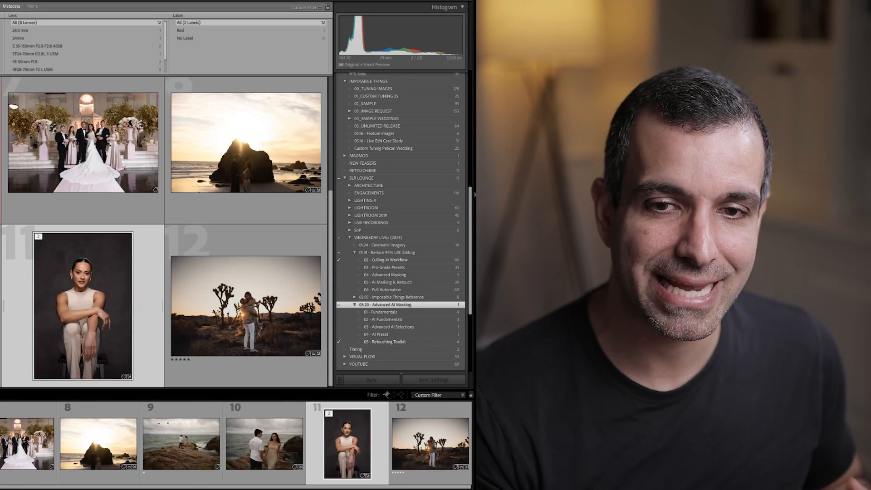
# - Create a virtual copy of the photo of the dancer bending backwards on the cliff and open it for developing
pyautogui.keyDown('super'); pyautogui.click(83, 305); pyautogui.keyUp('super')
pyautogui.scroll(4, 82, 272)
pyautogui.scroll(-2, 83, 272)
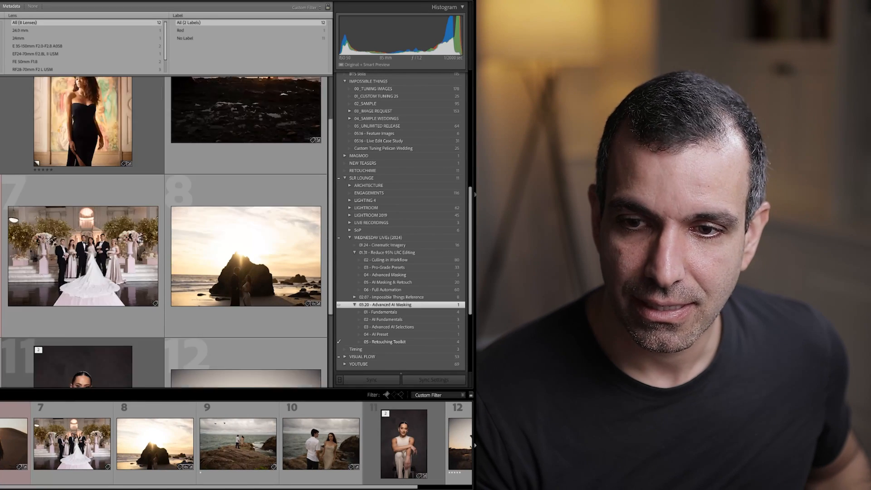
pyautogui.scroll(2, 164, 231)
pyautogui.scroll(-2, 163, 231)
pyautogui.scroll(-1, 163, 231)
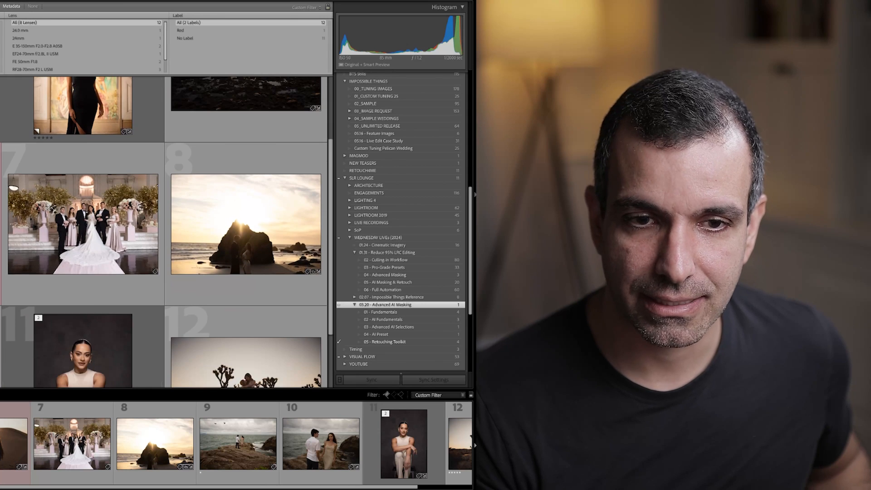
pyautogui.press('d')
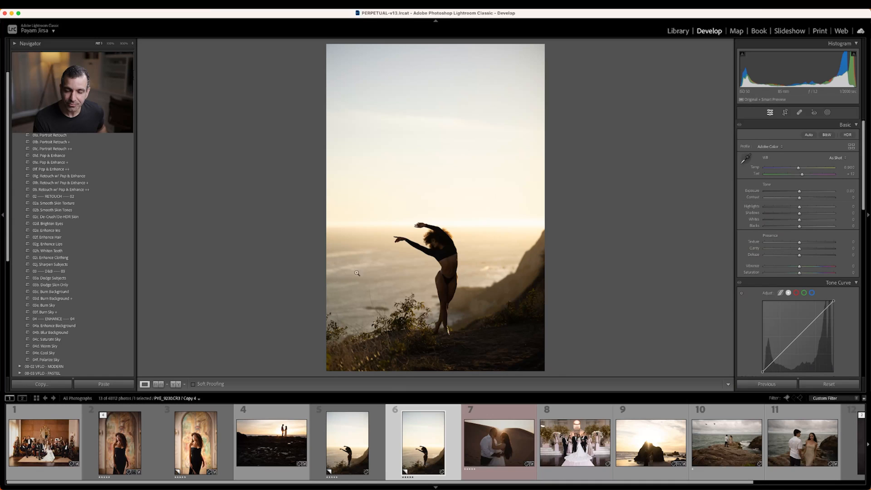
# - Try the 05a. Soft Light (Shade/Overcast) mood preset on the dancer copy and replace it with 05b. Hard Light (Open Sun)
pyautogui.scroll(-4, 68, 272)
pyautogui.click(43, 306)
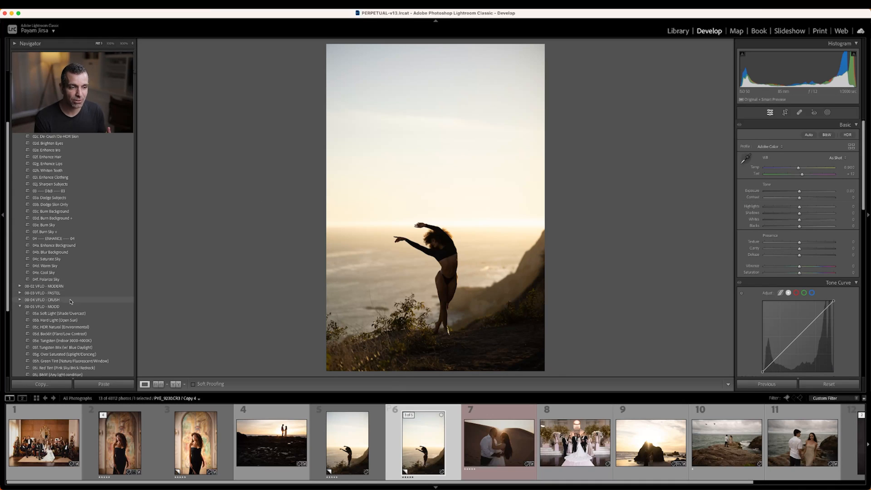
pyautogui.click(61, 315)
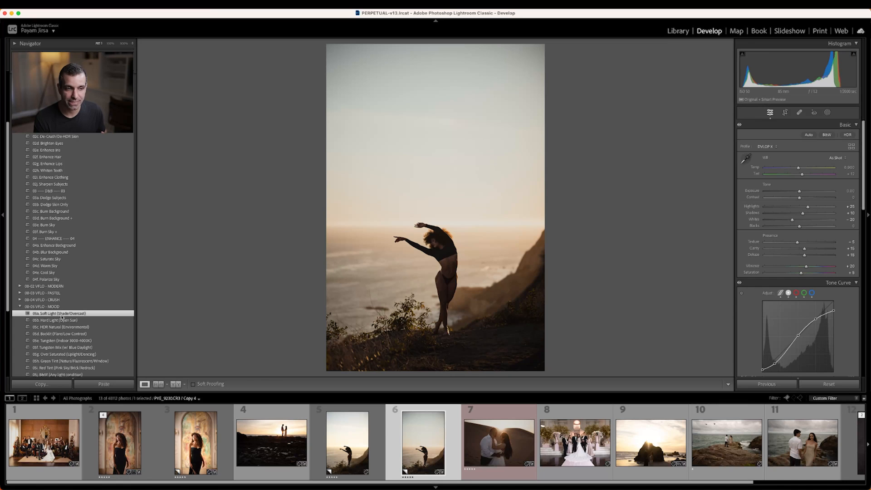
pyautogui.click(61, 320)
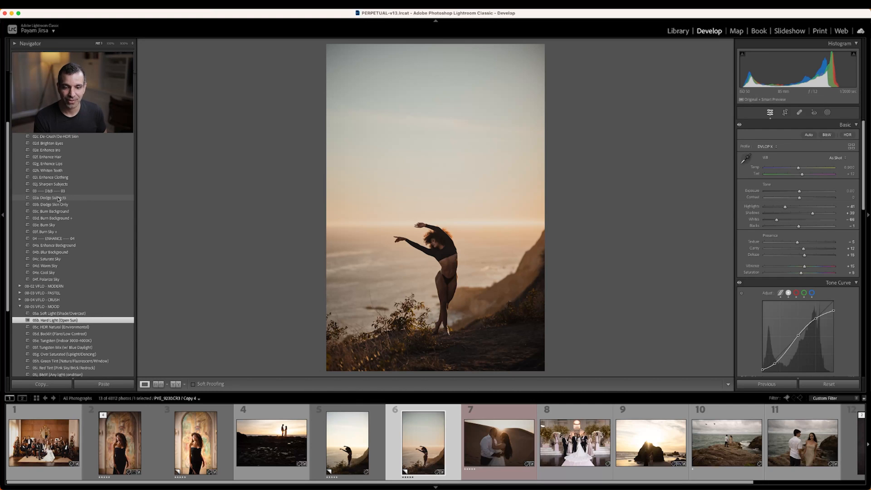
# - Compare the three Retouch w/ Pop & Enhance preset strengths on the dancer photo, finishing on the ++ version
pyautogui.scroll(4, 58, 198)
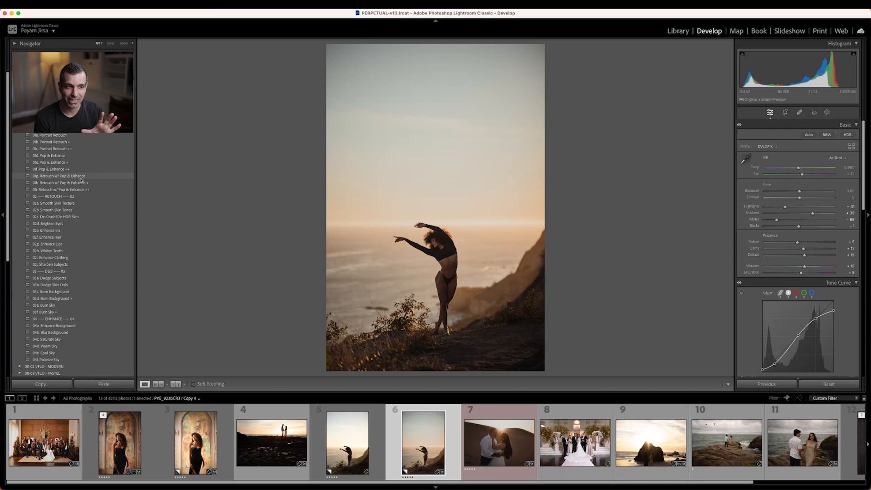
pyautogui.click(80, 178)
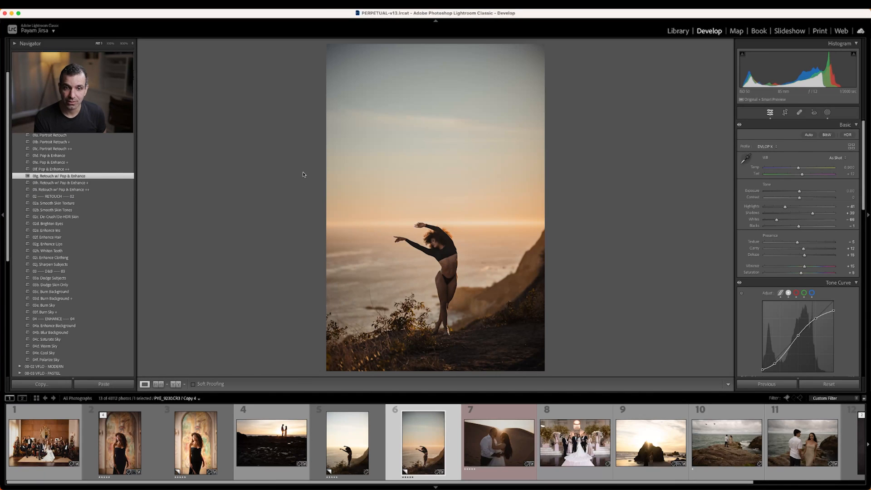
pyautogui.click(72, 183)
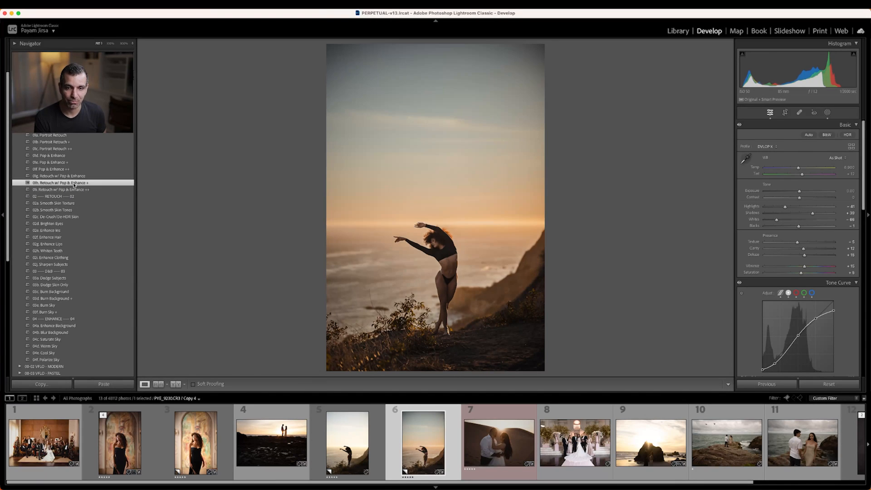
pyautogui.click(73, 190)
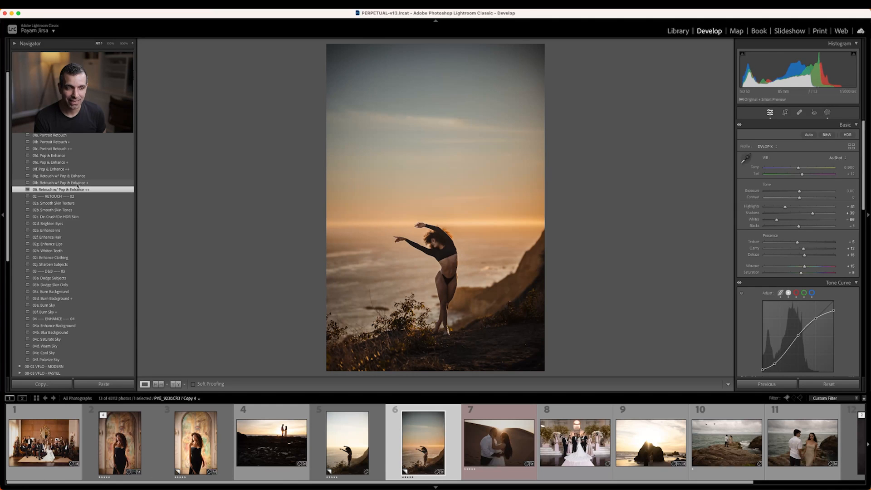
pyautogui.click(81, 181)
pyautogui.click(81, 178)
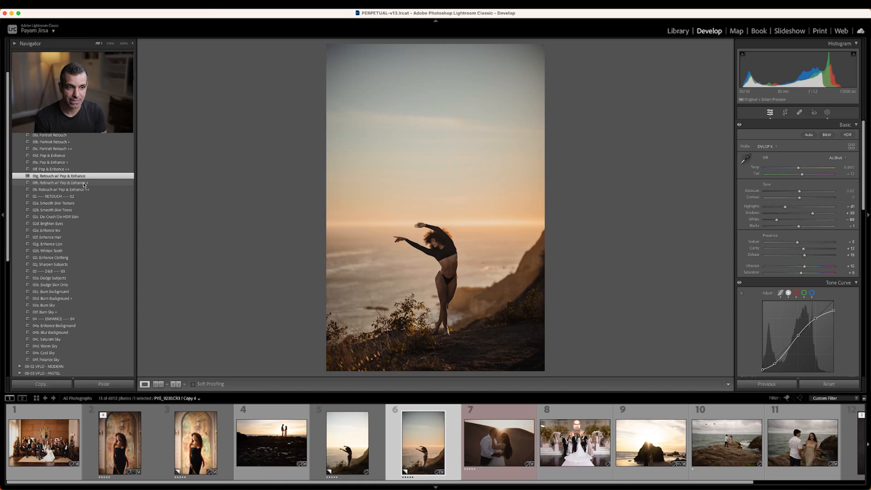
pyautogui.click(83, 184)
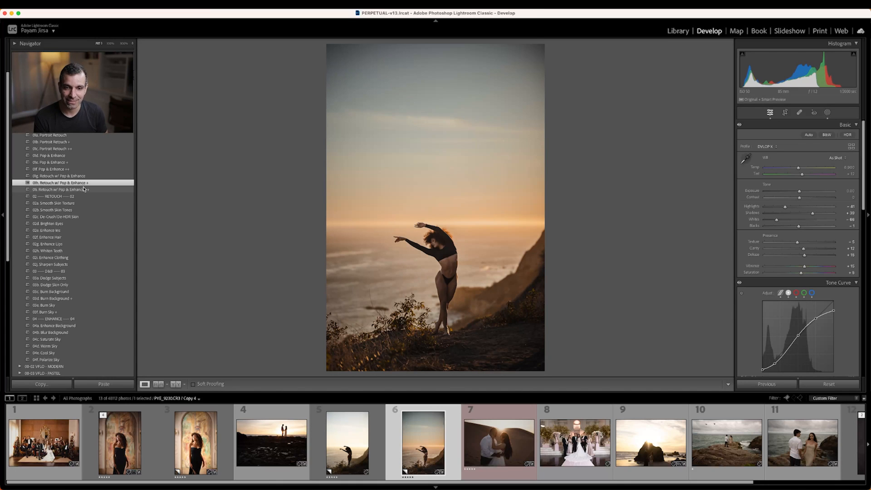
pyautogui.click(84, 189)
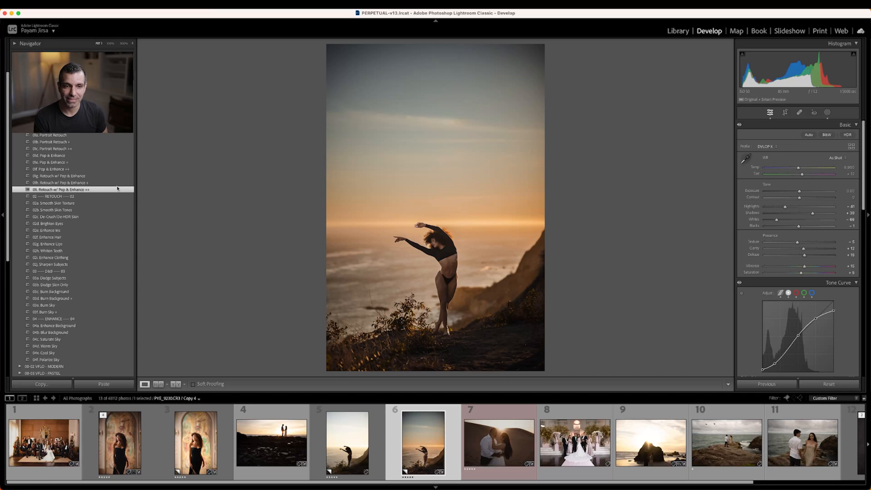
# - Show the dancer photo's masks, apply the Retouch w/ Pop & Enhance + preset, and preview the Enhance Clothing mask overlay
pyautogui.click(827, 112)
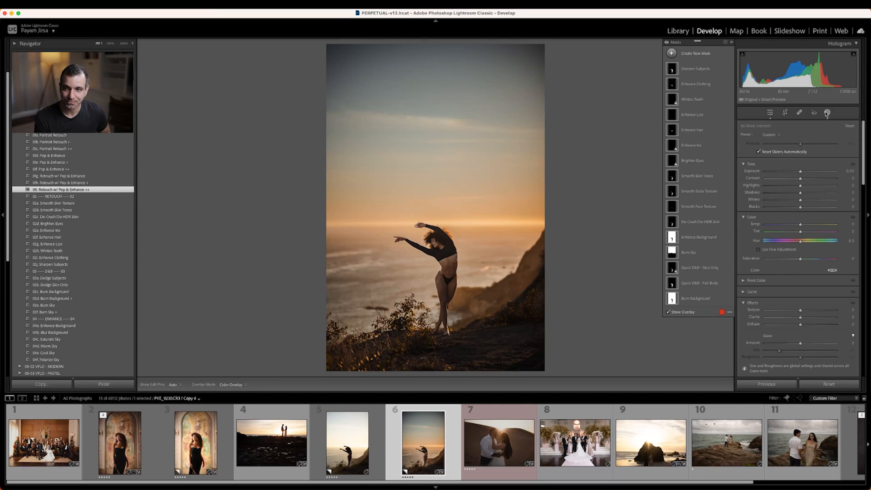
pyautogui.click(86, 183)
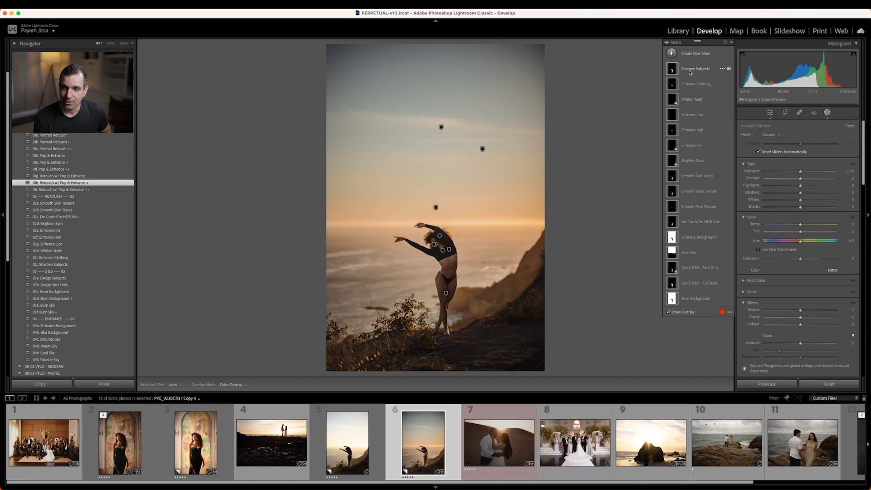
pyautogui.moveTo(671, 85)
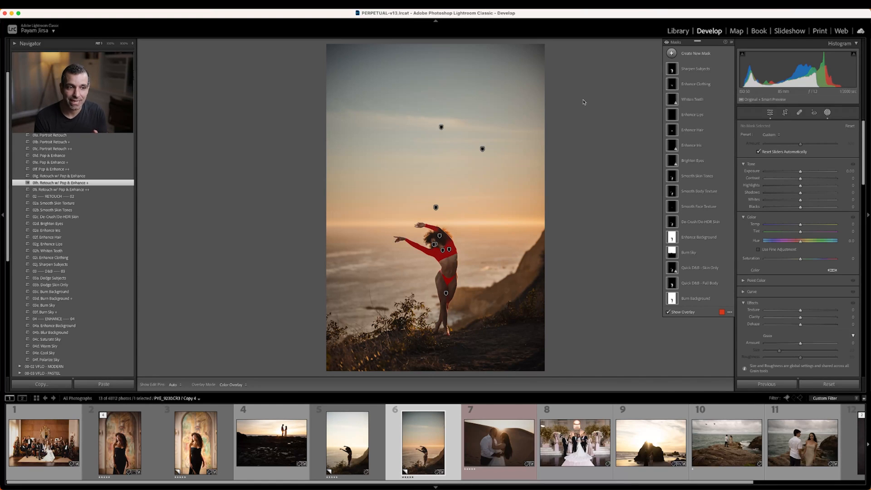
# - Review the masks offered for a new develop preset, cancel without creating it, and switch to the unedited dancer copy for comparison
pyautogui.click(136, 82)
pyautogui.click(139, 83)
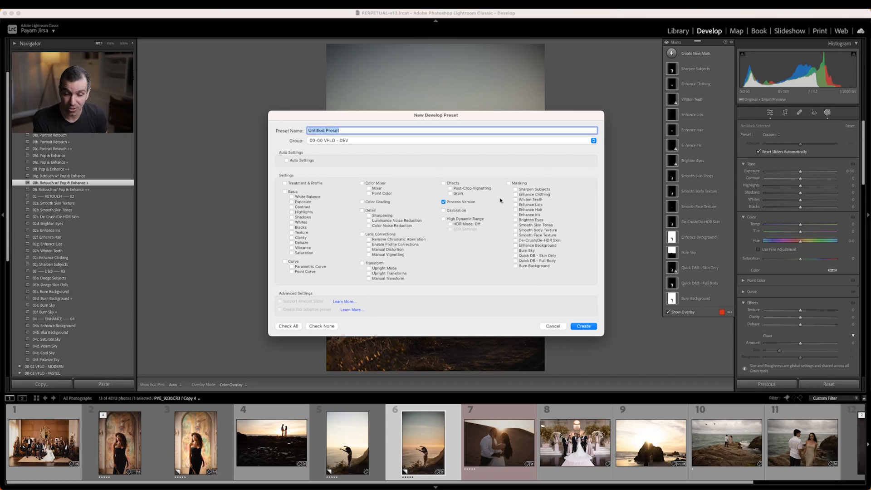
pyautogui.click(554, 326)
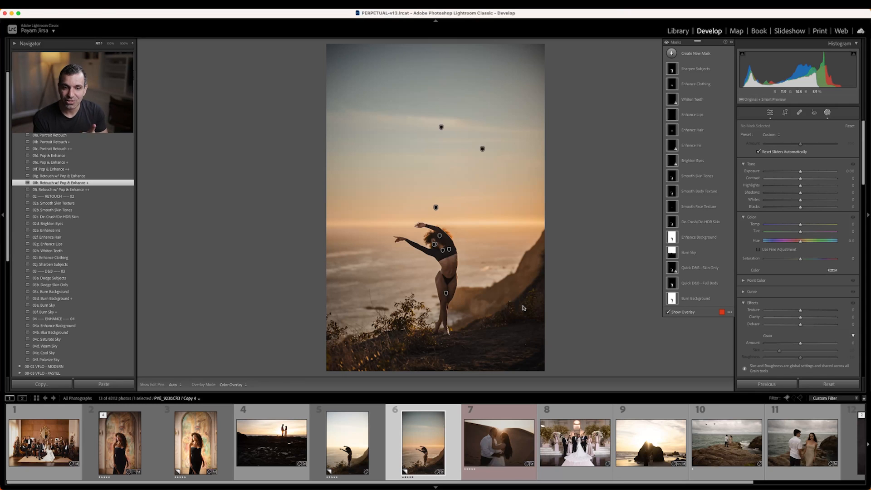
pyautogui.click(362, 428)
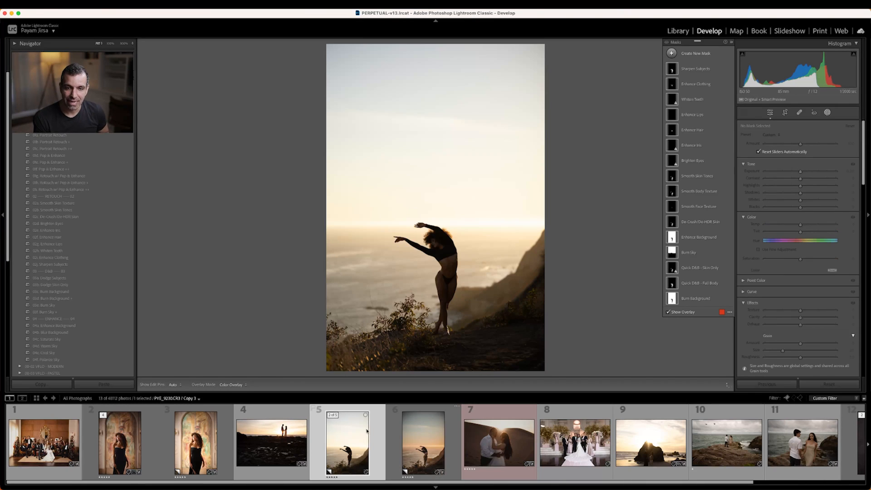
# - Switch to the edited dancer copy, close masking, and try an exposure of +0.70 before returning it to zero
pyautogui.click(412, 428)
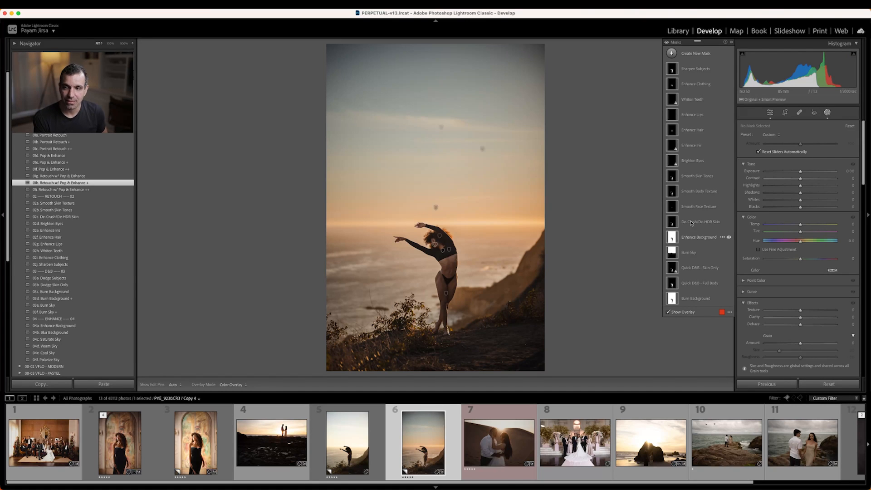
pyautogui.click(827, 113)
pyautogui.moveTo(802, 193); pyautogui.dragTo(804, 193)
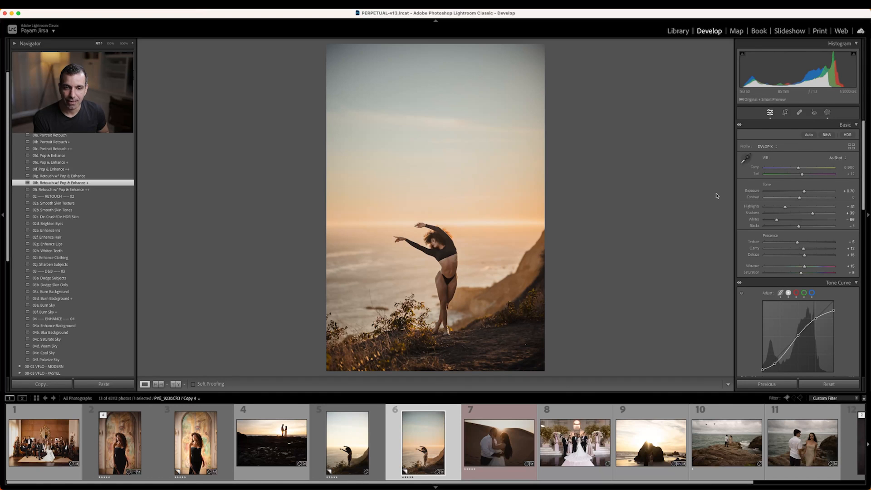
pyautogui.press('Down')
pyautogui.press('Down')
pyautogui.press('Down')
pyautogui.press('Down')
pyautogui.press('Down')
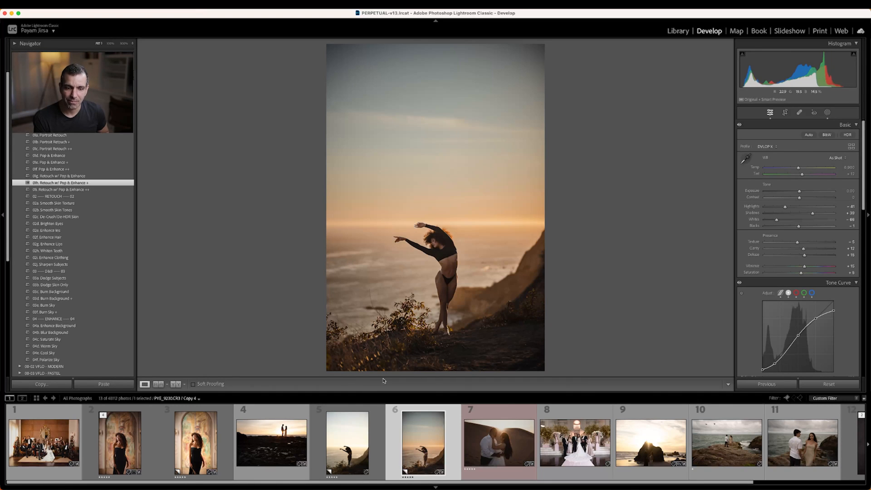
# - Add the unedited dancer copy to the selection and raise the exposure of both photos to +0.70
pyautogui.keyDown('super'); pyautogui.click(352, 427); pyautogui.keyUp('super')
pyautogui.press('Up')
pyautogui.press('Up')
pyautogui.press('Up')
pyautogui.press('Up')
pyautogui.press('Up')
pyautogui.press('Up')
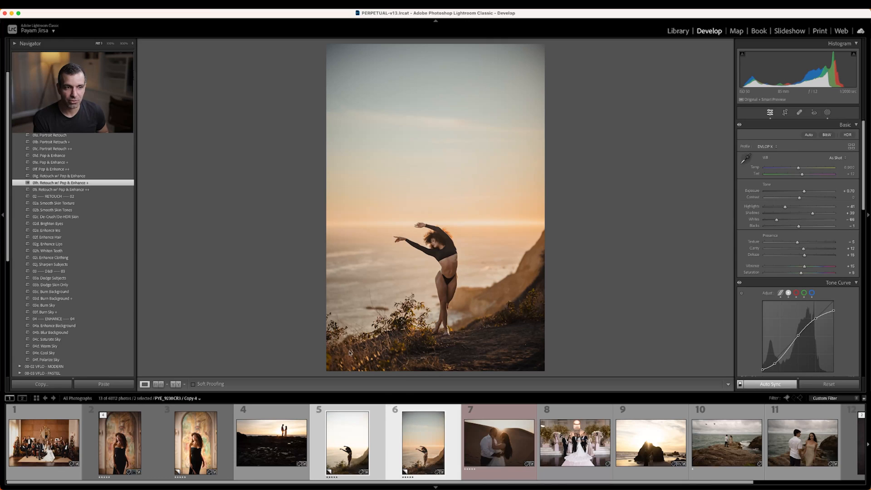
# - Apply the 02a. Radial Burn Full preset to both dancer photos and move its radial gradient down onto the dancer's upper body
pyautogui.click(42, 115)
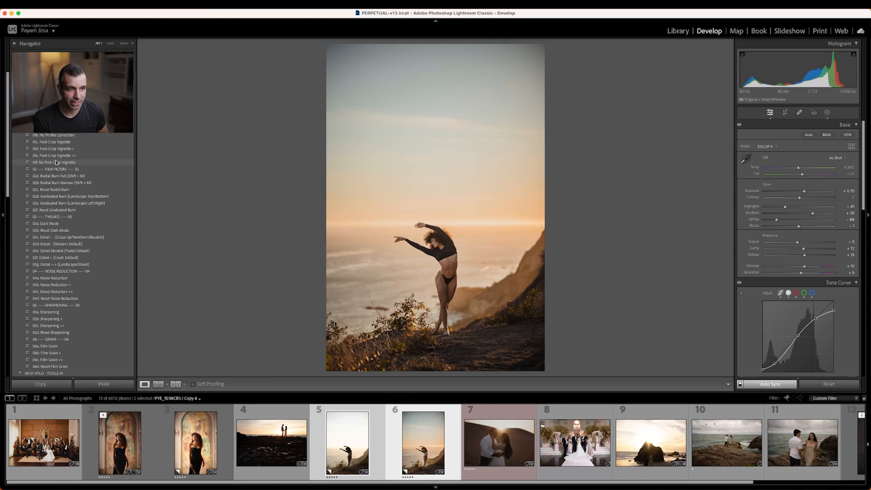
pyautogui.click(59, 176)
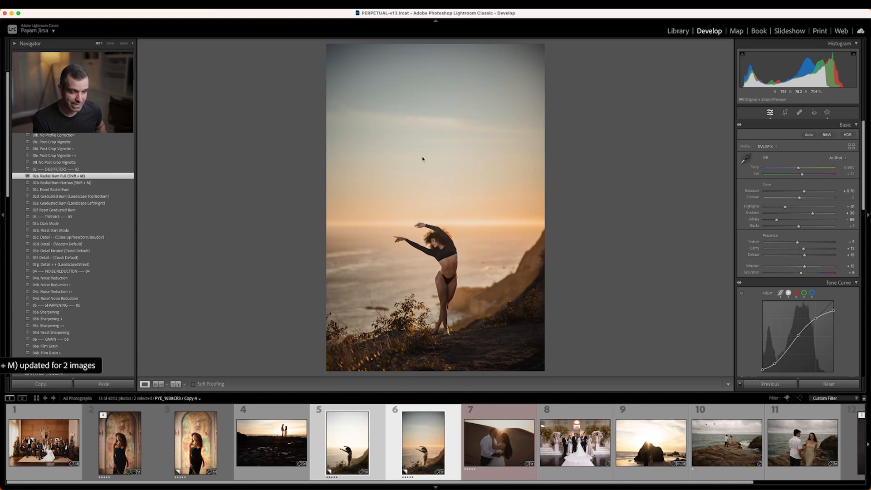
pyautogui.hotkey('shift', 'm')
pyautogui.click(689, 84)
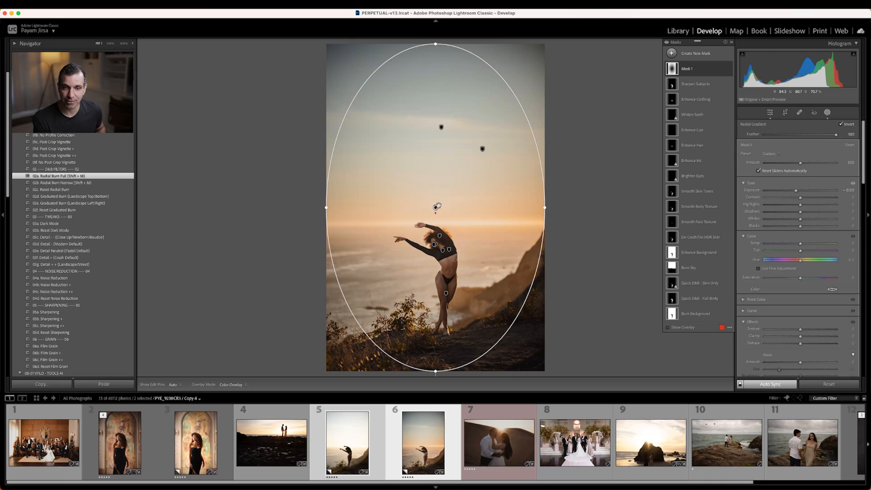
pyautogui.moveTo(436, 207); pyautogui.dragTo(438, 242)
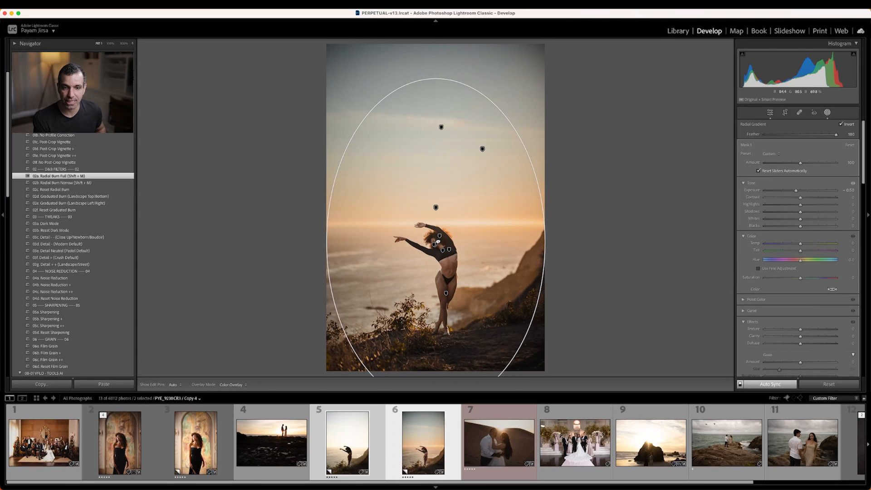
pyautogui.click(827, 112)
# - Compare the unedited dancer copy with the finished edited copy
pyautogui.click(338, 423)
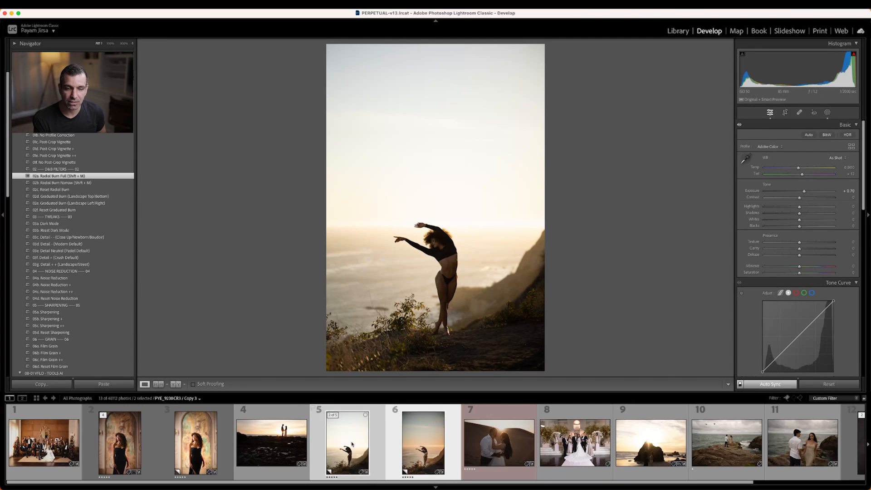
pyautogui.click(415, 435)
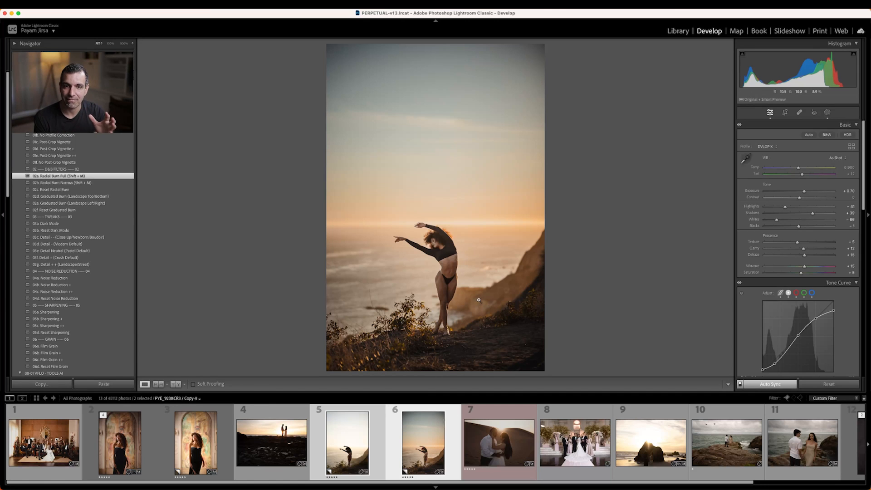
pyautogui.click(347, 442)
pyautogui.click(414, 436)
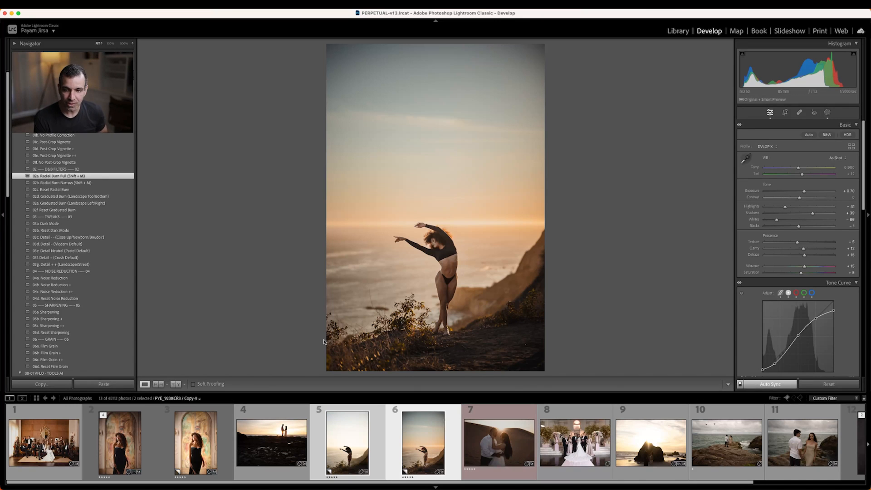
# - Open the photo of the couple holding hands on the seaside rocks and rotate the crop to level the horizon
pyautogui.scroll(-1, 715, 440)
pyautogui.click(717, 440)
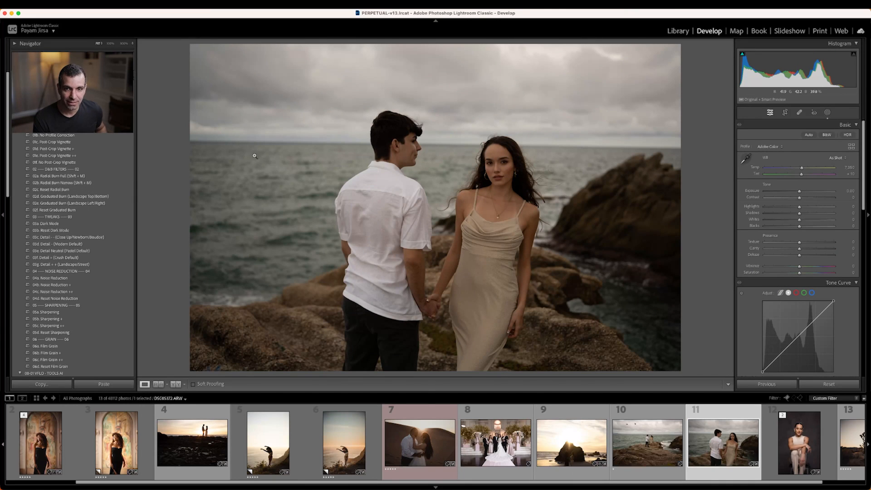
pyautogui.press('r')
pyautogui.moveTo(184, 158); pyautogui.dragTo(184, 164)
pyautogui.moveTo(368, 167); pyautogui.dragTo(355, 171)
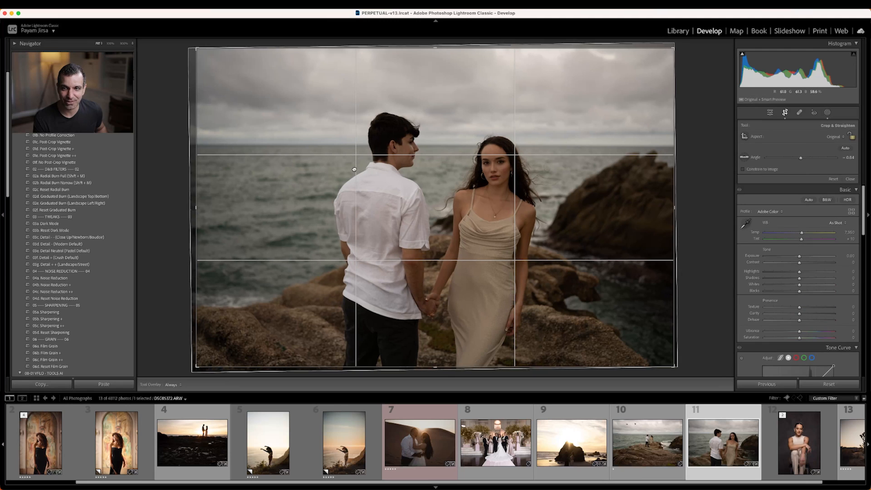
pyautogui.press('r')
pyautogui.press('r')
pyautogui.moveTo(164, 159); pyautogui.dragTo(163, 165)
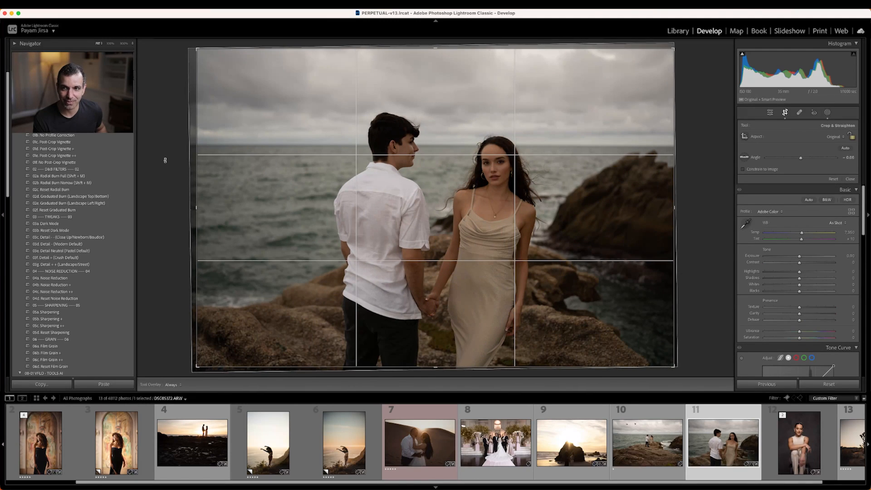
pyautogui.press('r')
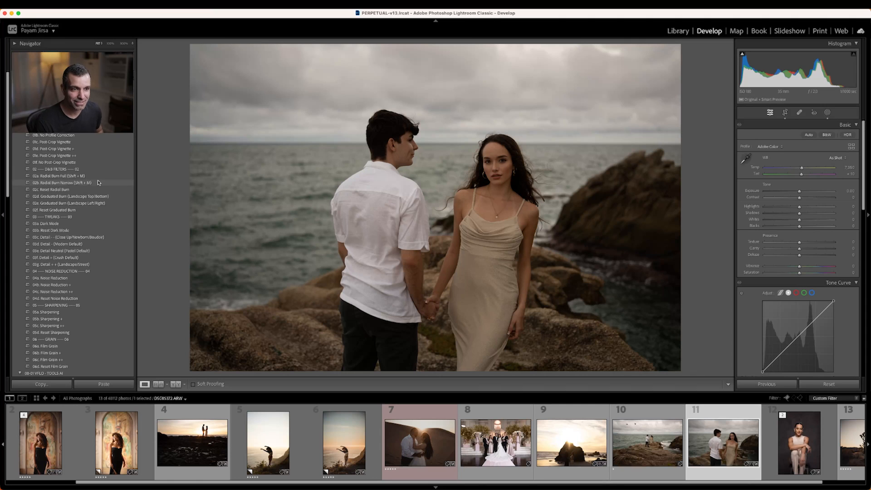
# - Apply the VFLO - MODERN preset 02a. Soft Light (Shade/Overcast) to the couple photo and set the exposure to +0.30
pyautogui.scroll(-8, 95, 201)
pyautogui.scroll(-8, 94, 200)
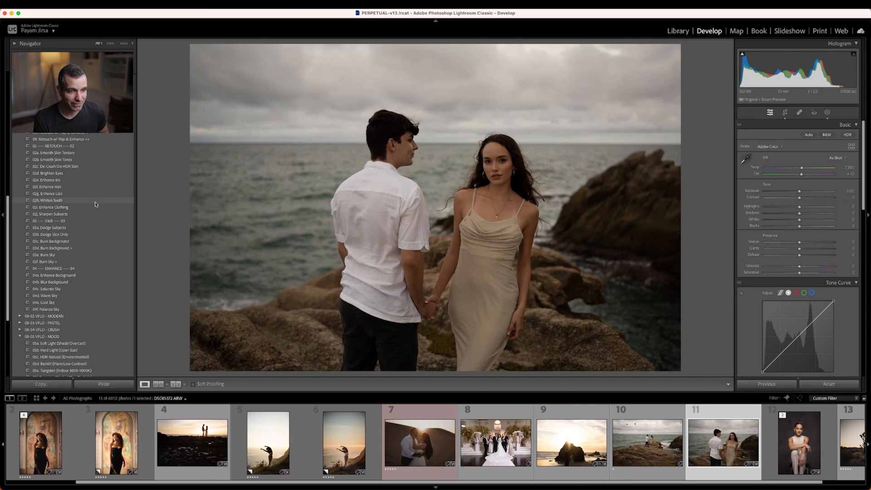
pyautogui.click(74, 241)
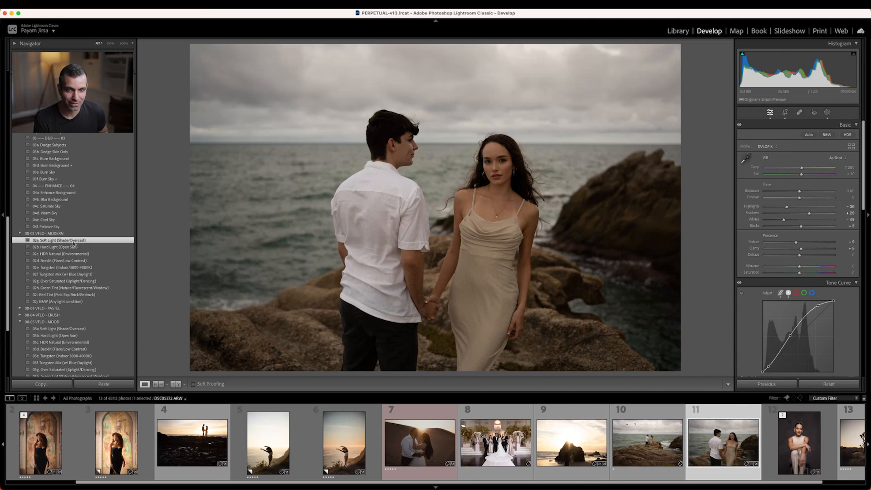
pyautogui.moveTo(799, 191); pyautogui.dragTo(801, 192)
# - Apply the Portrait Retouch preset from the VFLO - TOOLS AI group to the couple photo and show its masks
pyautogui.scroll(15, 52, 135)
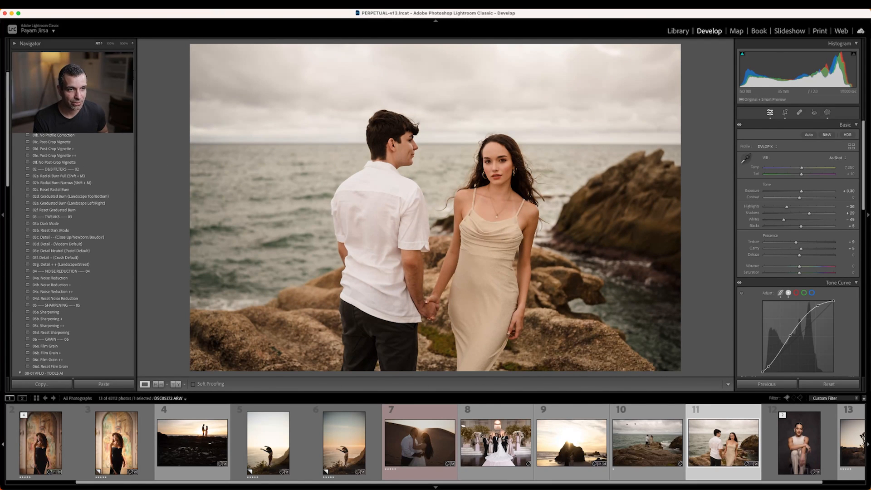
pyautogui.scroll(-6, 87, 181)
pyautogui.scroll(-3, 87, 181)
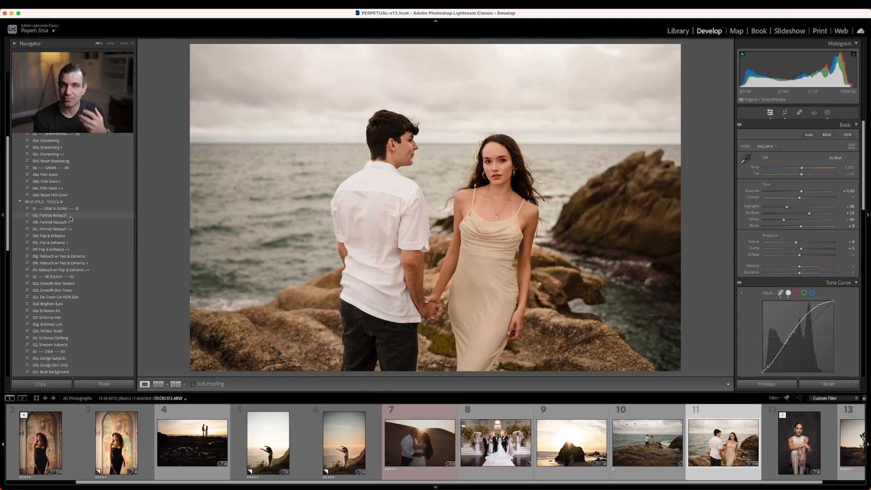
pyautogui.click(70, 216)
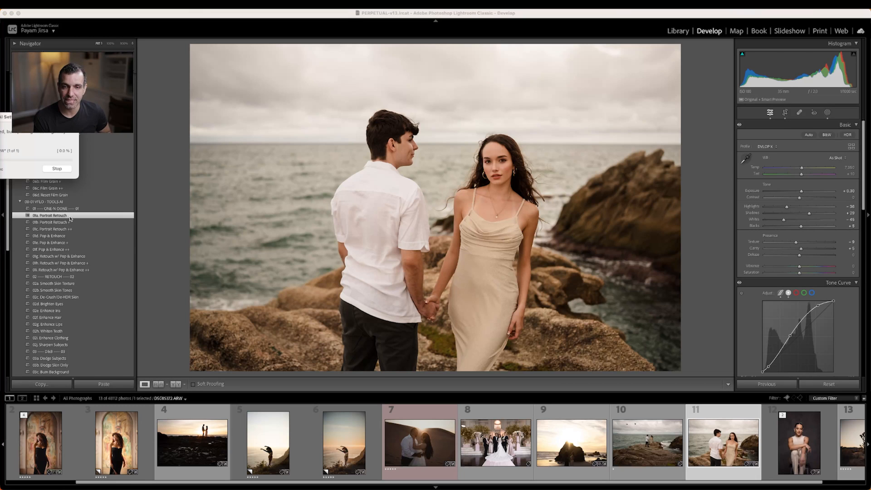
pyautogui.moveTo(53, 117); pyautogui.dragTo(268, 119)
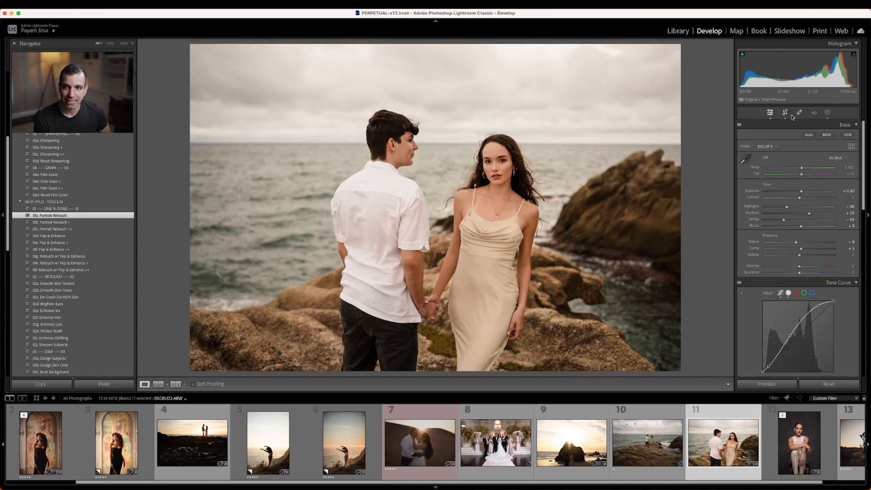
pyautogui.click(831, 113)
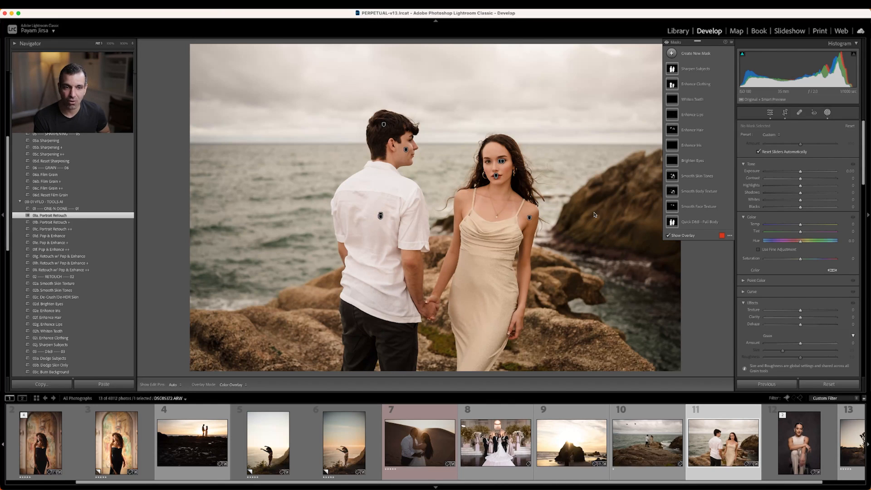
# - Try Portrait Retouch + on the couple photo and compare the three Pop & Enhance strengths, ending on the base version
pyautogui.click(73, 222)
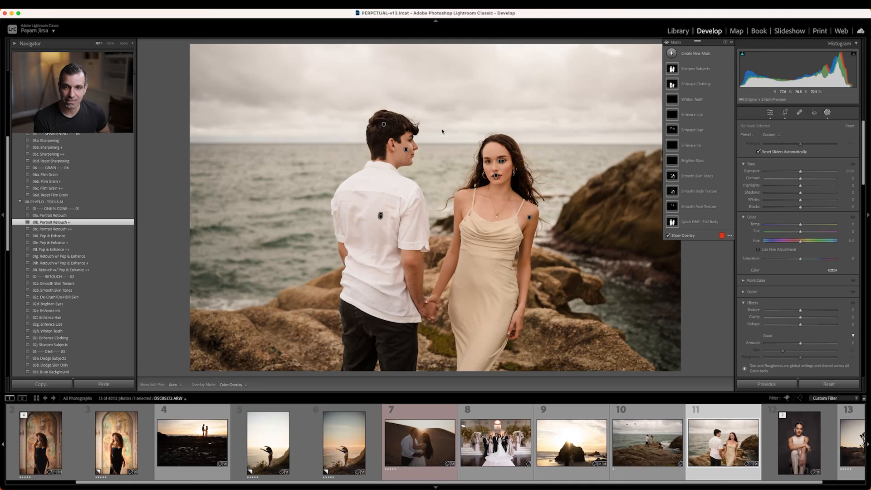
pyautogui.click(83, 236)
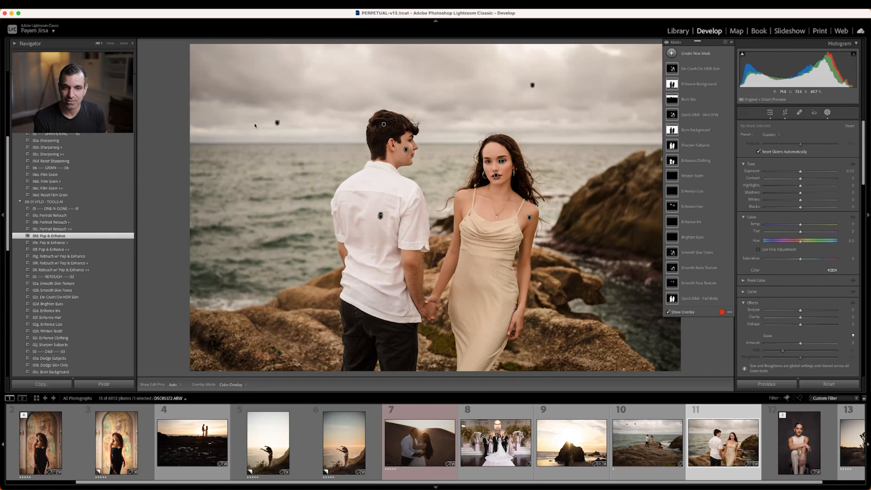
pyautogui.click(82, 250)
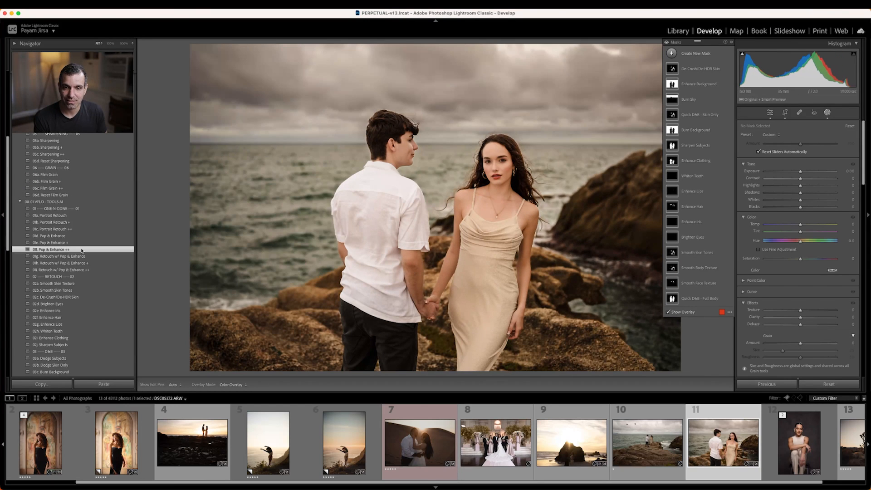
pyautogui.click(86, 242)
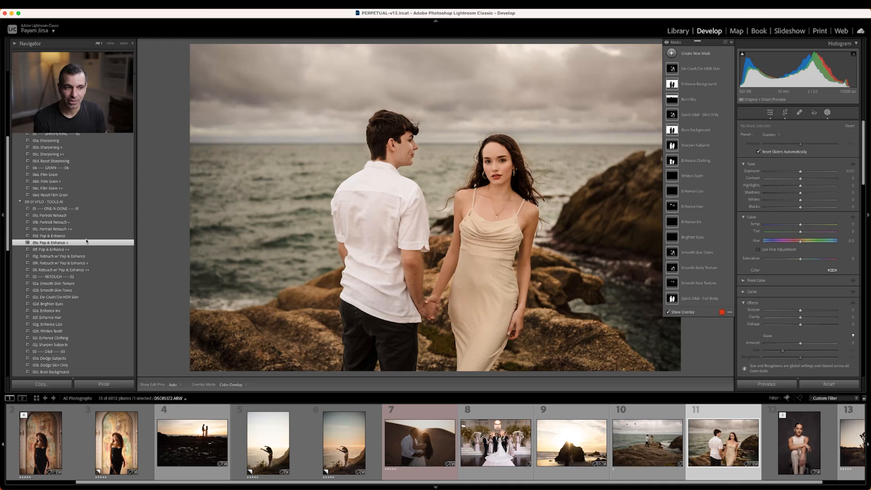
pyautogui.click(87, 237)
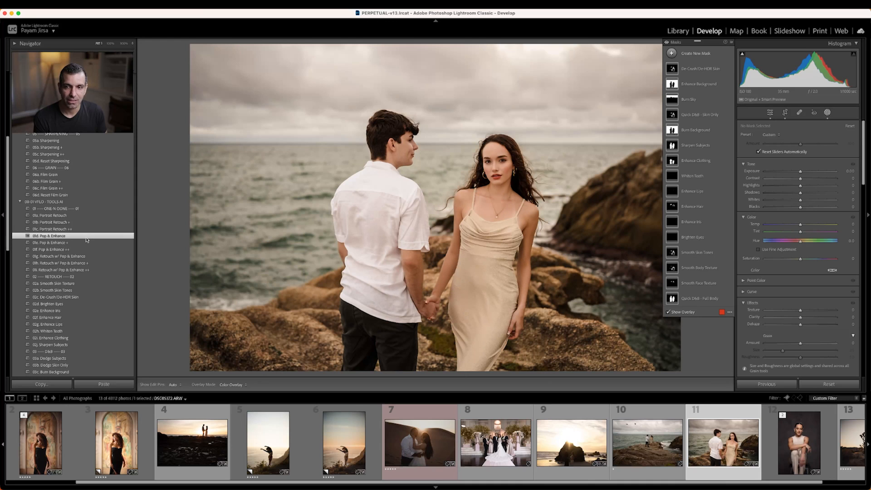
# - Compare Portrait Retouch with Pop & Enhance ++ on the couple photo, close masking, and settle on Pop & Enhance +
pyautogui.click(79, 216)
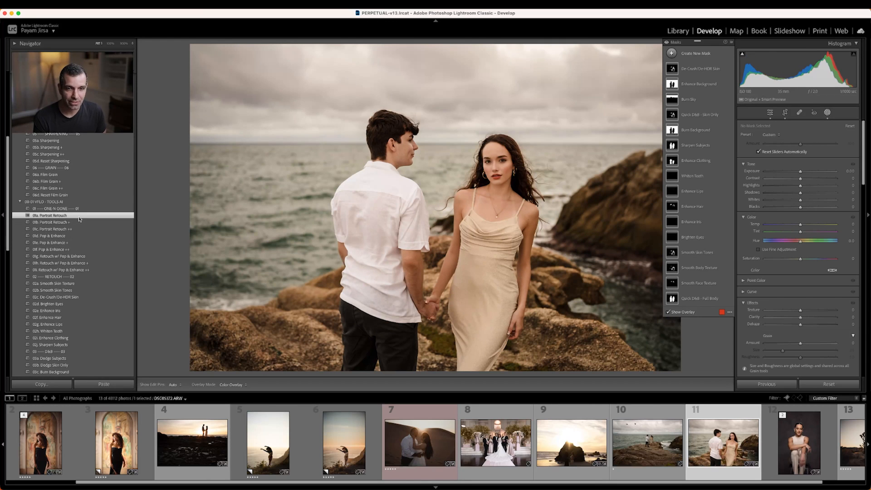
pyautogui.click(96, 249)
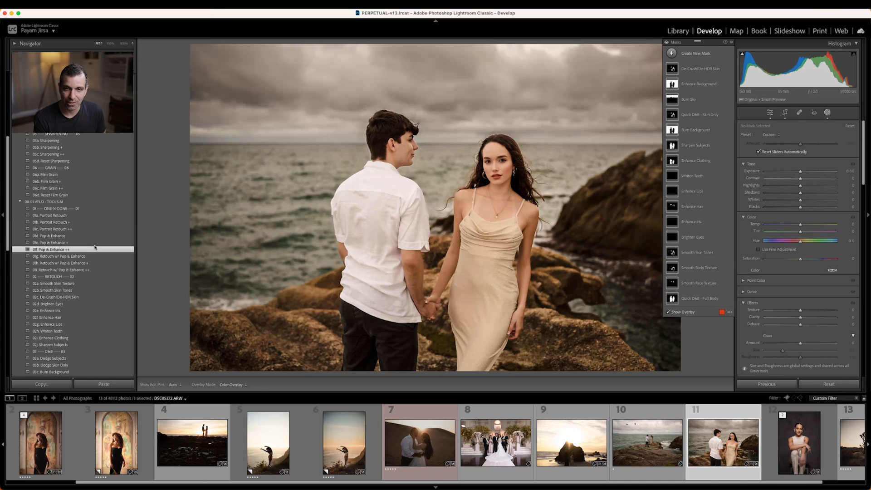
pyautogui.click(826, 113)
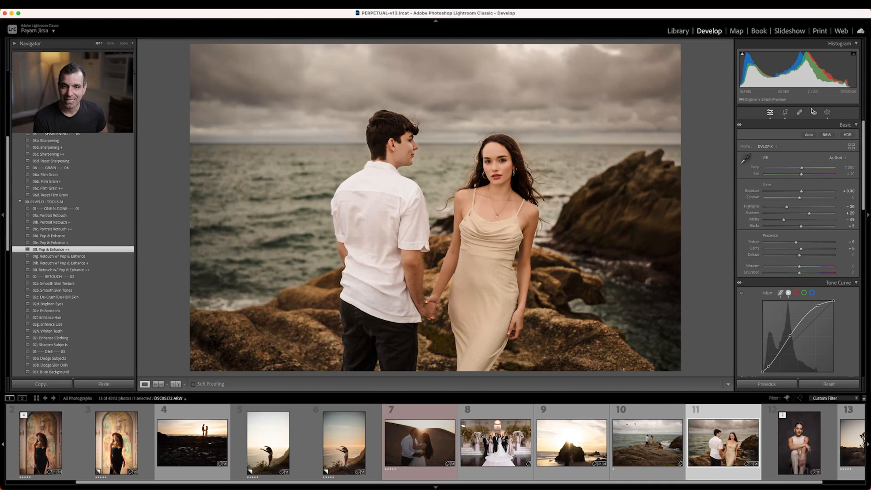
pyautogui.click(67, 243)
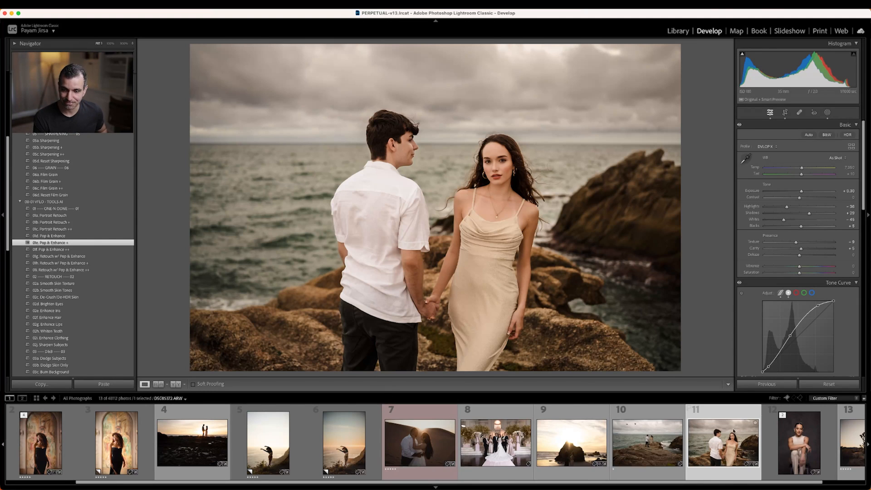
# - Create a virtual copy of the couple photo, and reset and re-straighten the unedited version for comparison
pyautogui.press('super+apostrophe')
pyautogui.click(812, 383)
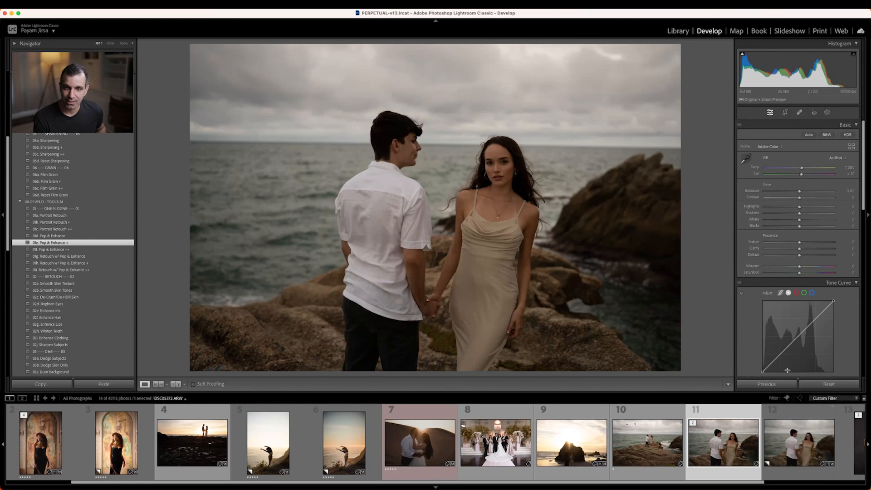
pyautogui.press('r')
pyautogui.moveTo(707, 199); pyautogui.dragTo(709, 212)
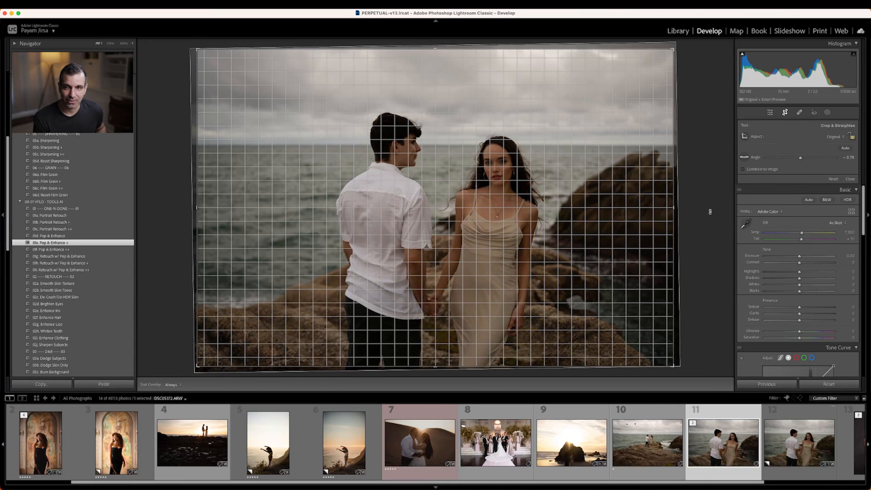
pyautogui.press('r')
# - Apply the VFLO - MODERN preset 02a. Soft Light (Shade/Overcast) to the reset couple photo
pyautogui.scroll(-5, 81, 275)
pyautogui.scroll(-10, 81, 275)
pyautogui.click(63, 151)
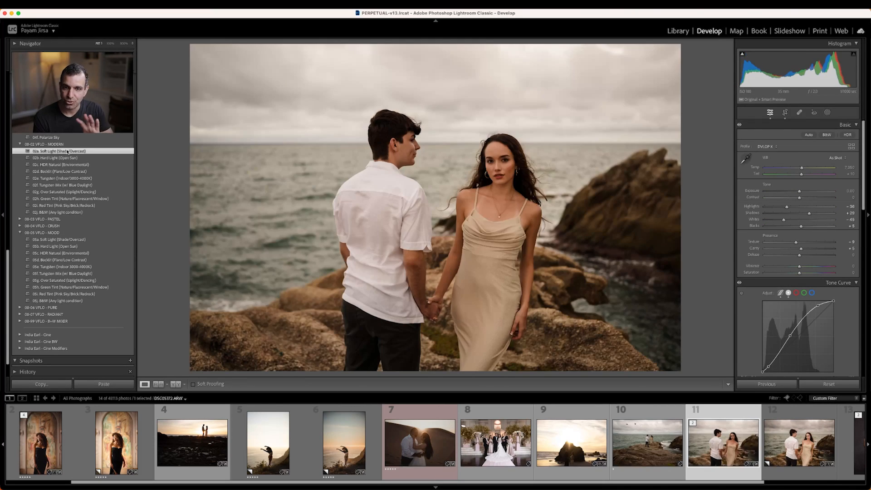
pyautogui.scroll(10, 68, 163)
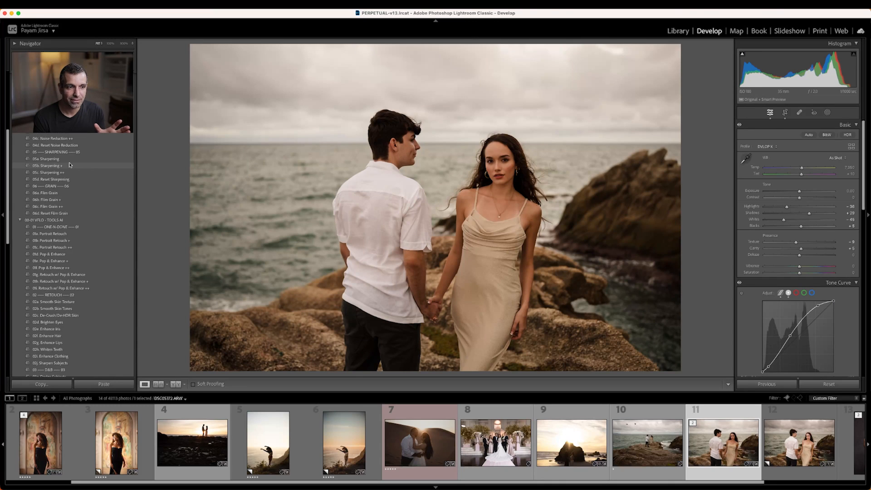
# - Apply the Portrait Retouch and Pop & Enhance + presets from VFLO - TOOLS AI to the couple photo
pyautogui.scroll(5, 70, 164)
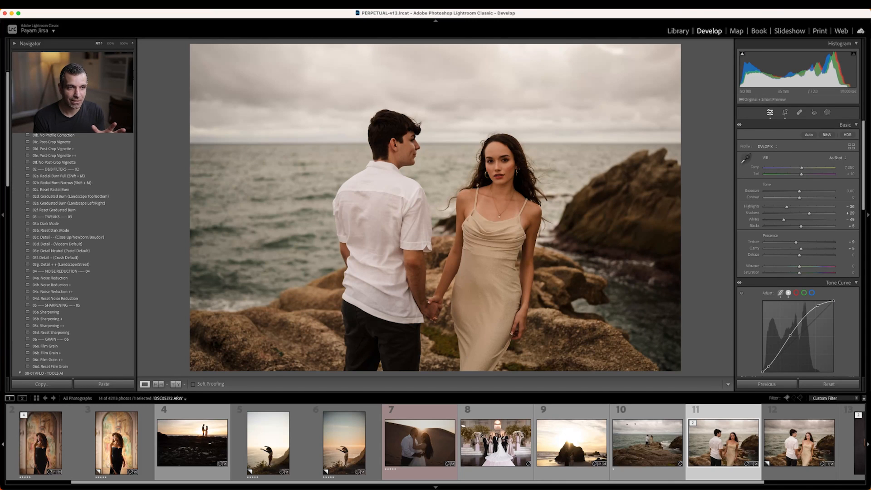
pyautogui.scroll(-8, 59, 135)
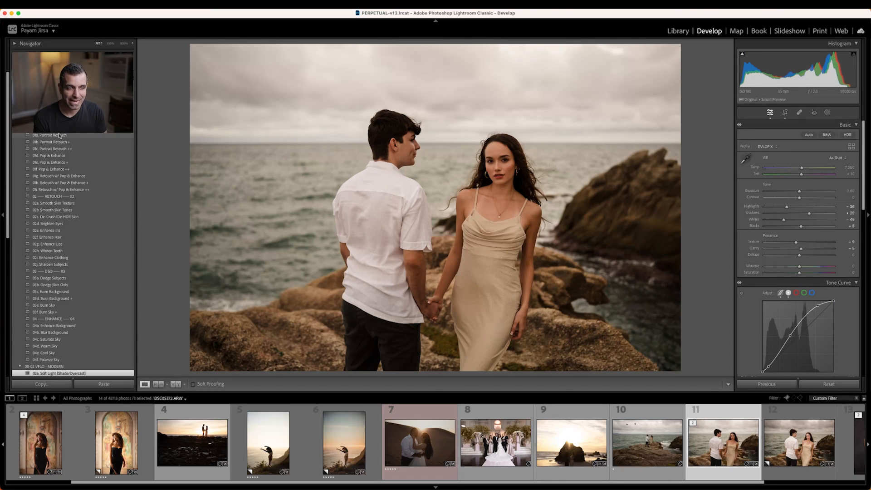
pyautogui.click(60, 135)
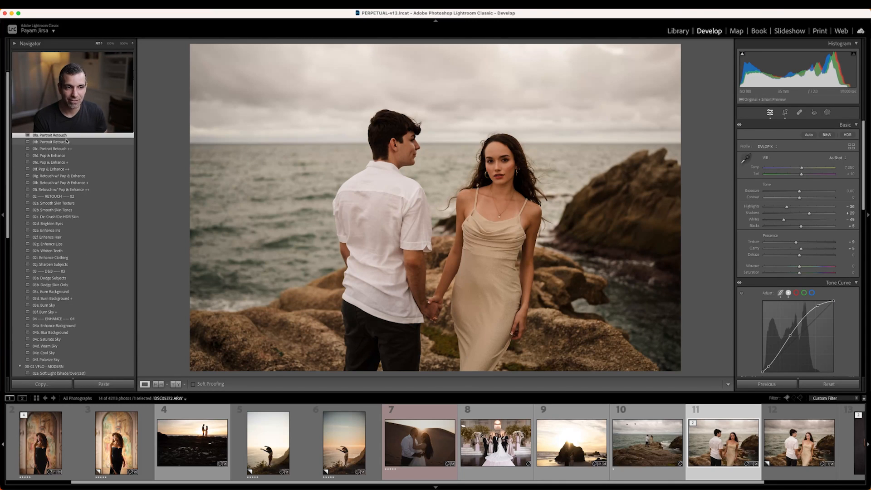
pyautogui.click(70, 162)
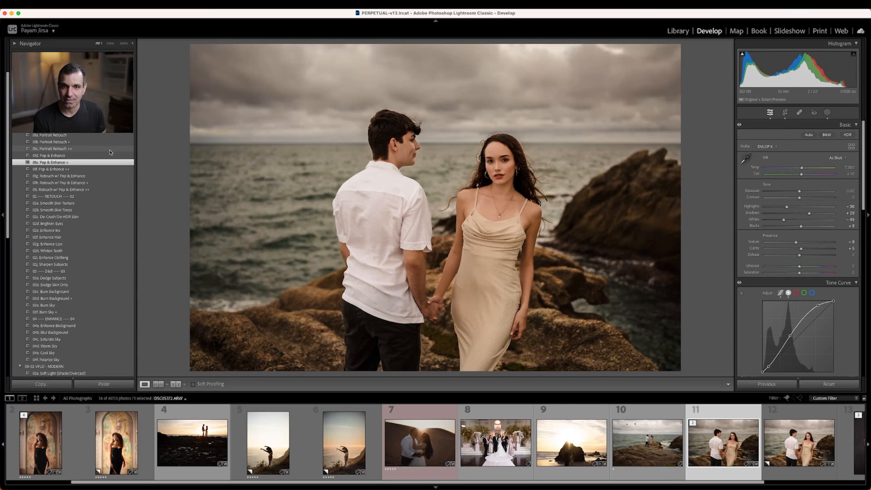
# - Add the 02a. Radial Burn Full preset, reposition its radial mask between the couple's heads, and close masking
pyautogui.scroll(-15, 72, 254)
pyautogui.click(58, 175)
pyautogui.hotkey('shift', 'm')
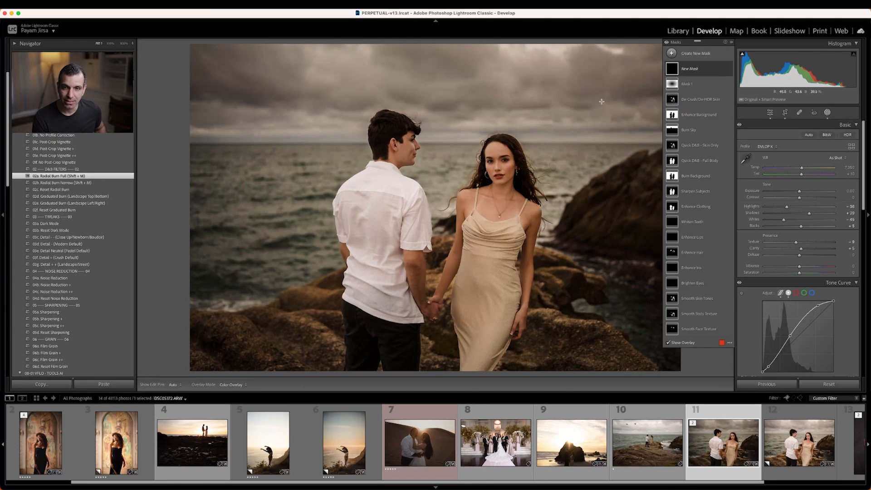
pyautogui.click(687, 84)
pyautogui.moveTo(435, 207); pyautogui.dragTo(462, 161)
pyautogui.click(827, 113)
pyautogui.press('super+apostrophe')
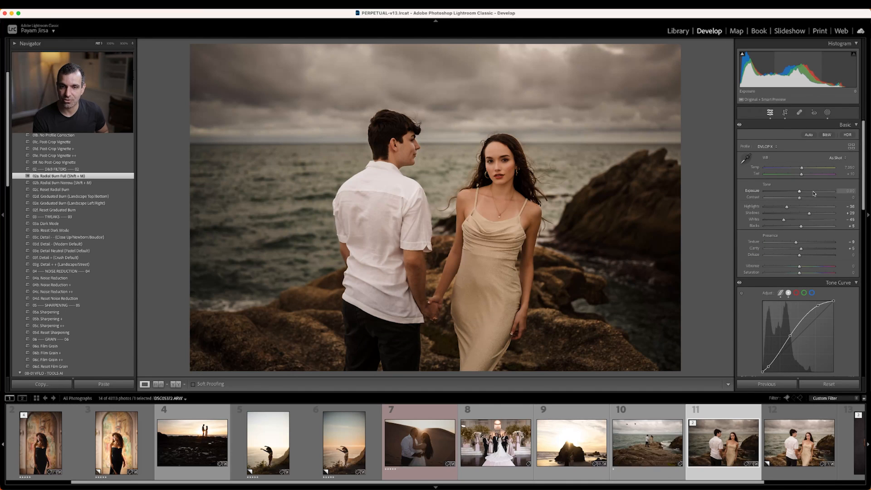
# - Raise the couple photo's overall Exposure to +0.30 and briefly review its list of masks
pyautogui.press('Up')
pyautogui.press('Up')
pyautogui.press('Up')
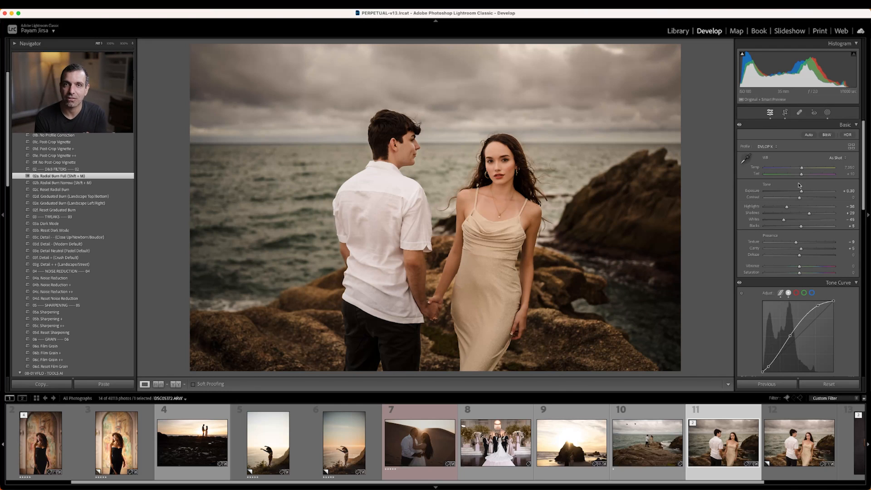
pyautogui.click(827, 112)
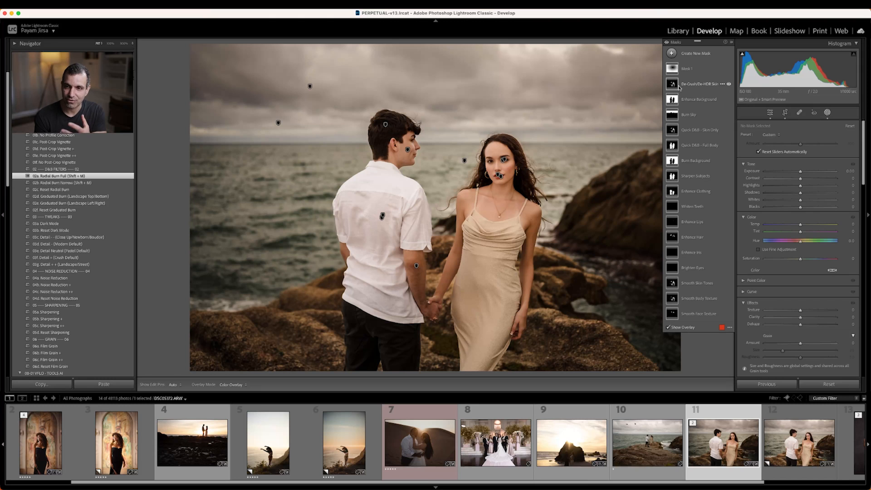
pyautogui.click(827, 113)
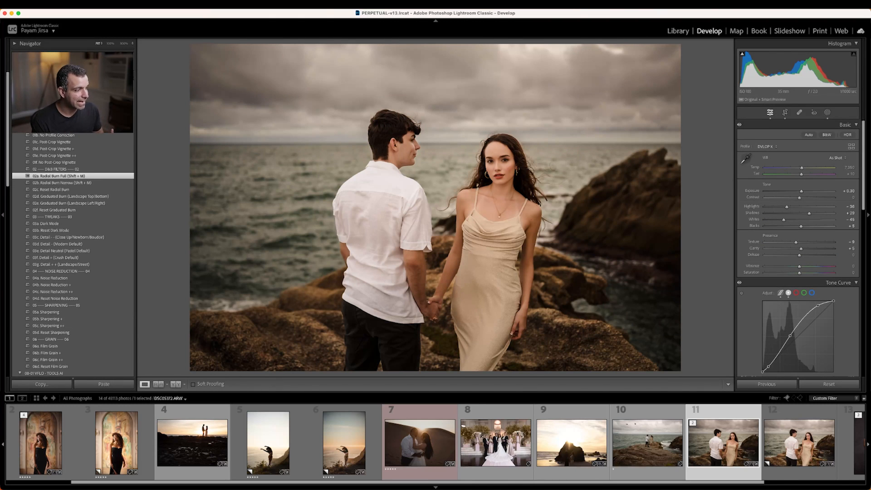